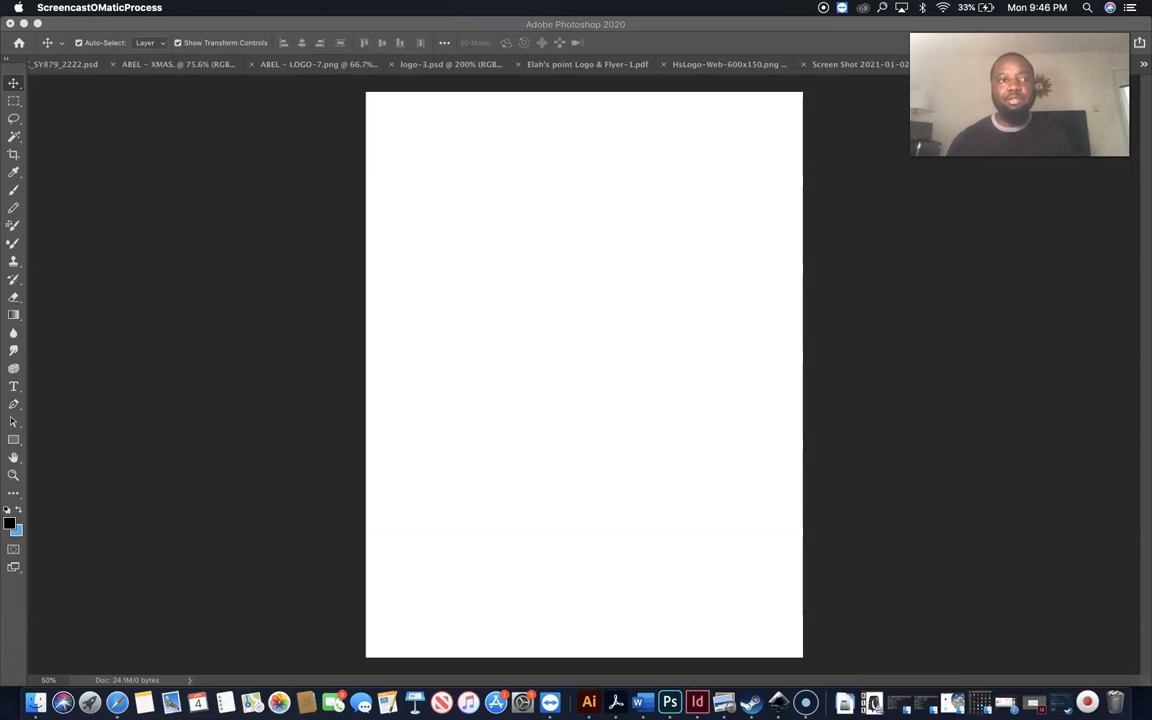
Leave Photoshop and bring Illustrator 2020 forward with its blank artboard.
click(764, 162)
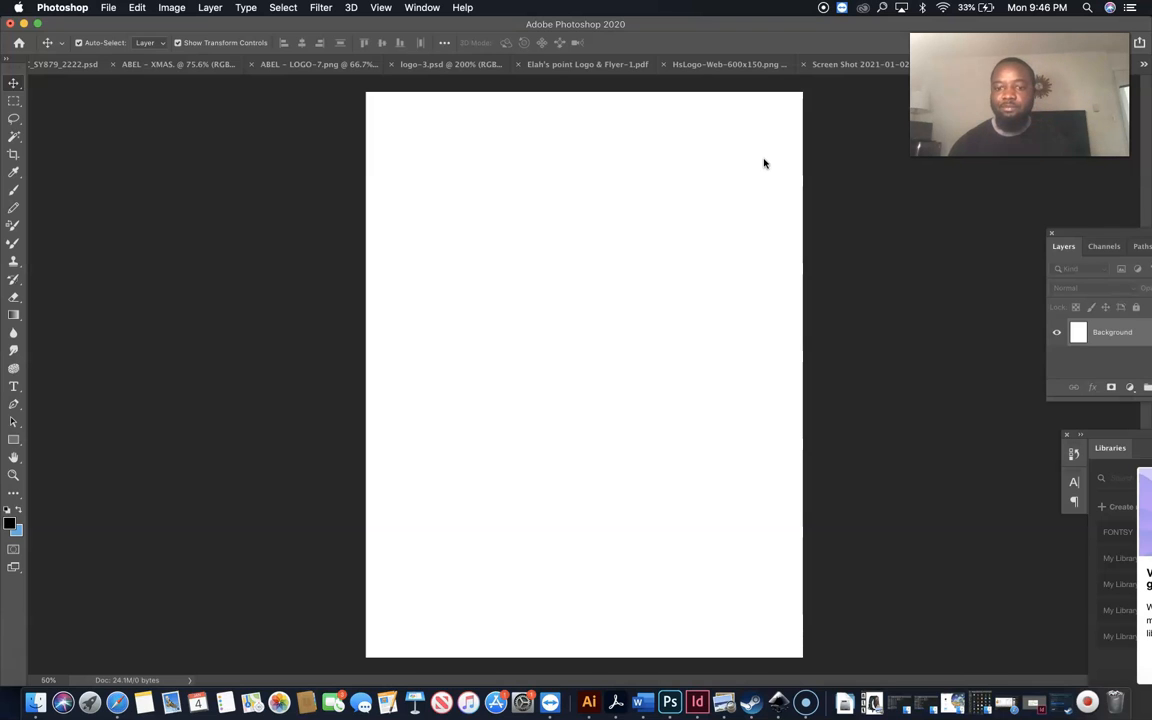
click(588, 703)
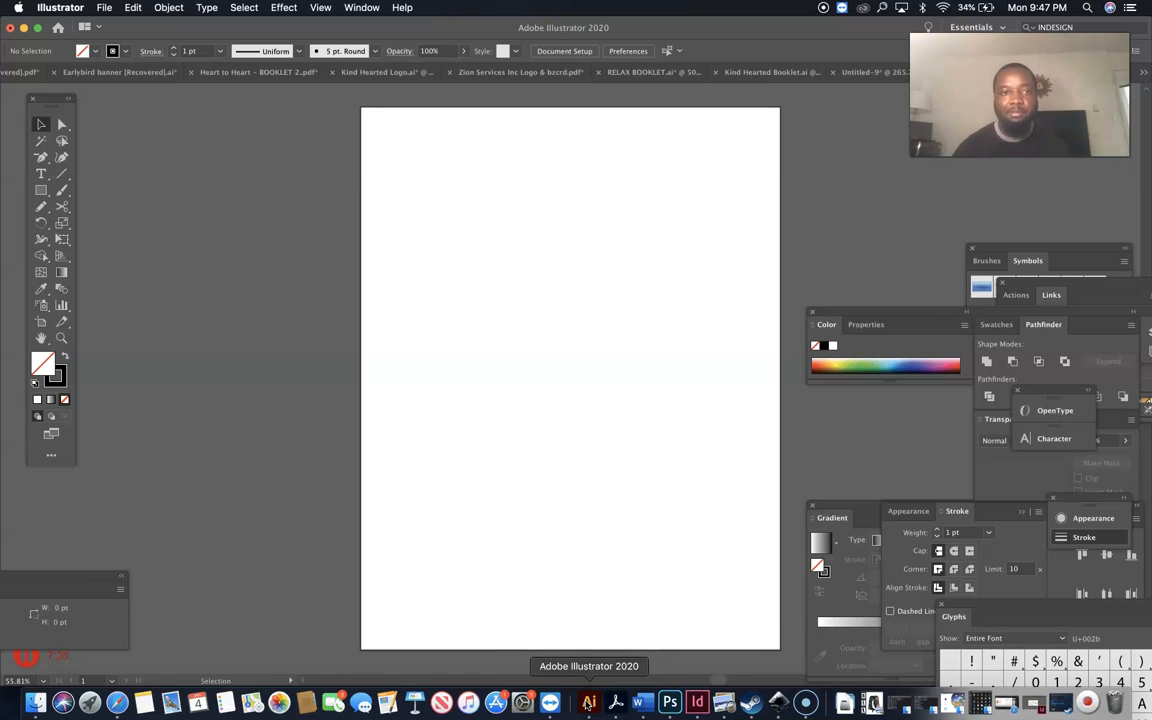
Place 'Screen Shot 2021-01-04 at 9.46.15 PM' from the Desktop into the document.
click(104, 8)
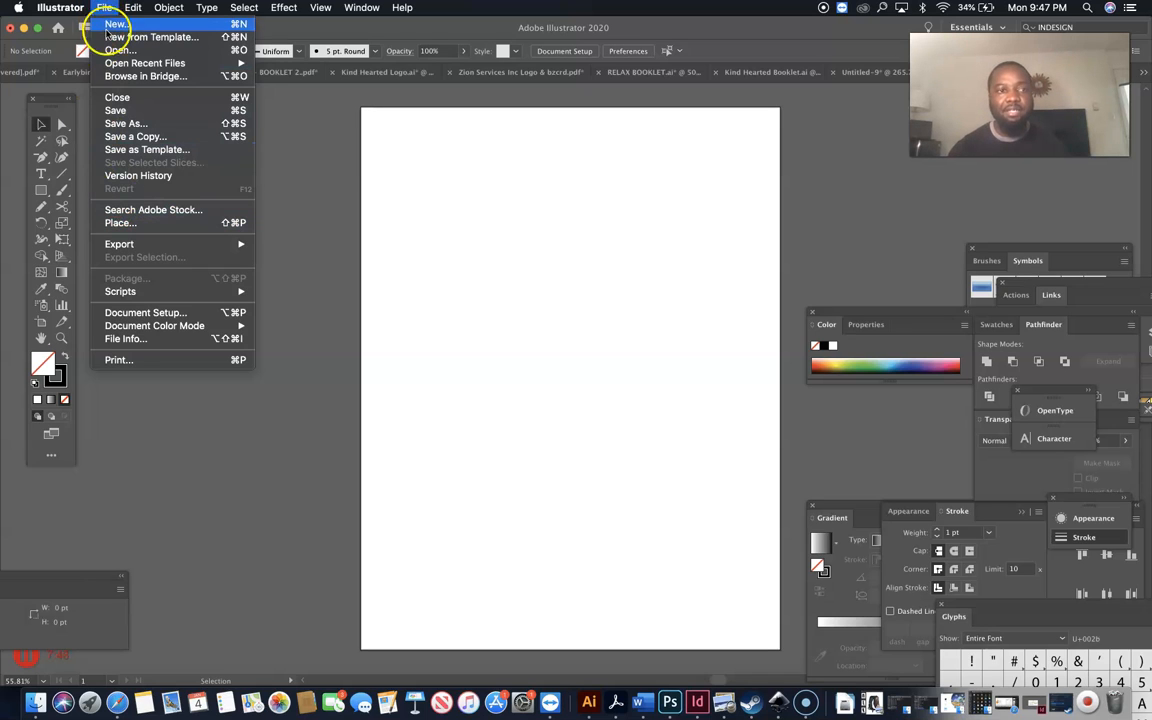
click(125, 223)
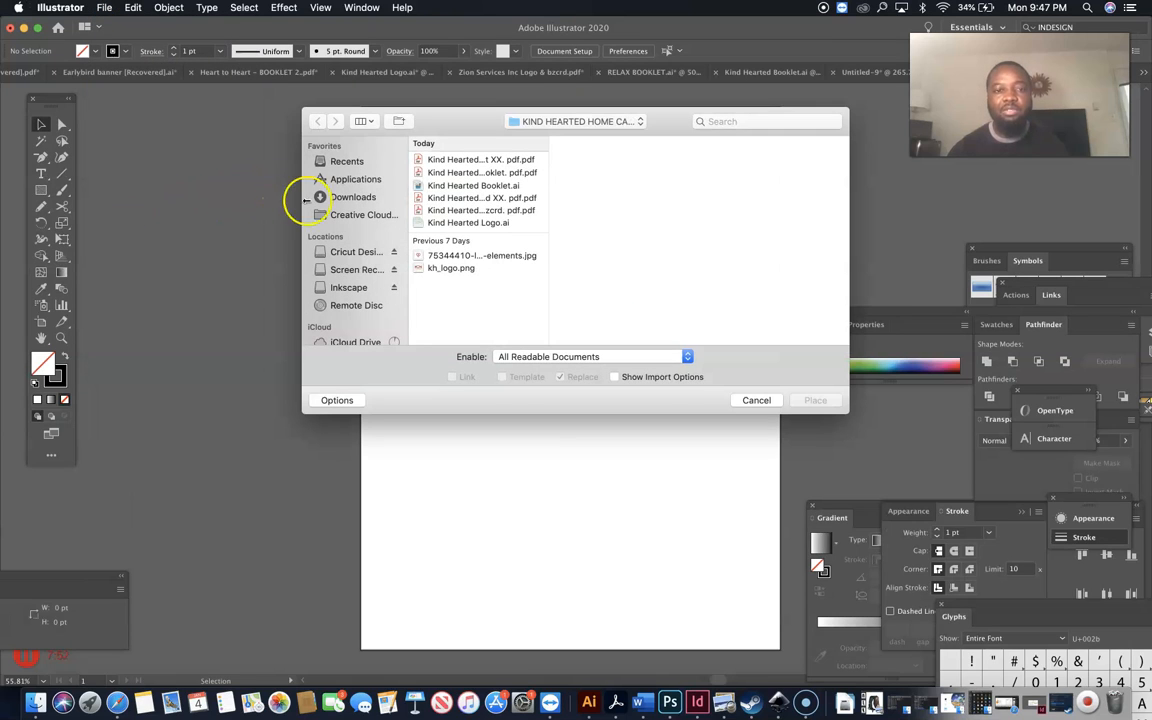
scroll(352, 257, down, 3)
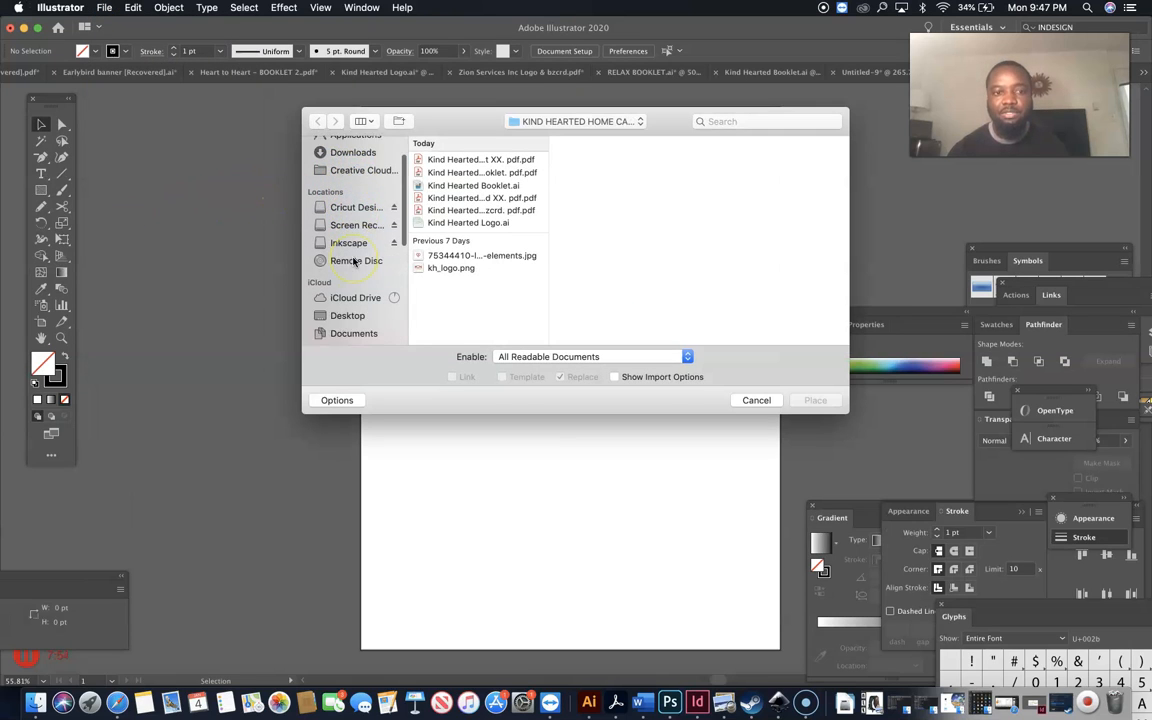
click(349, 307)
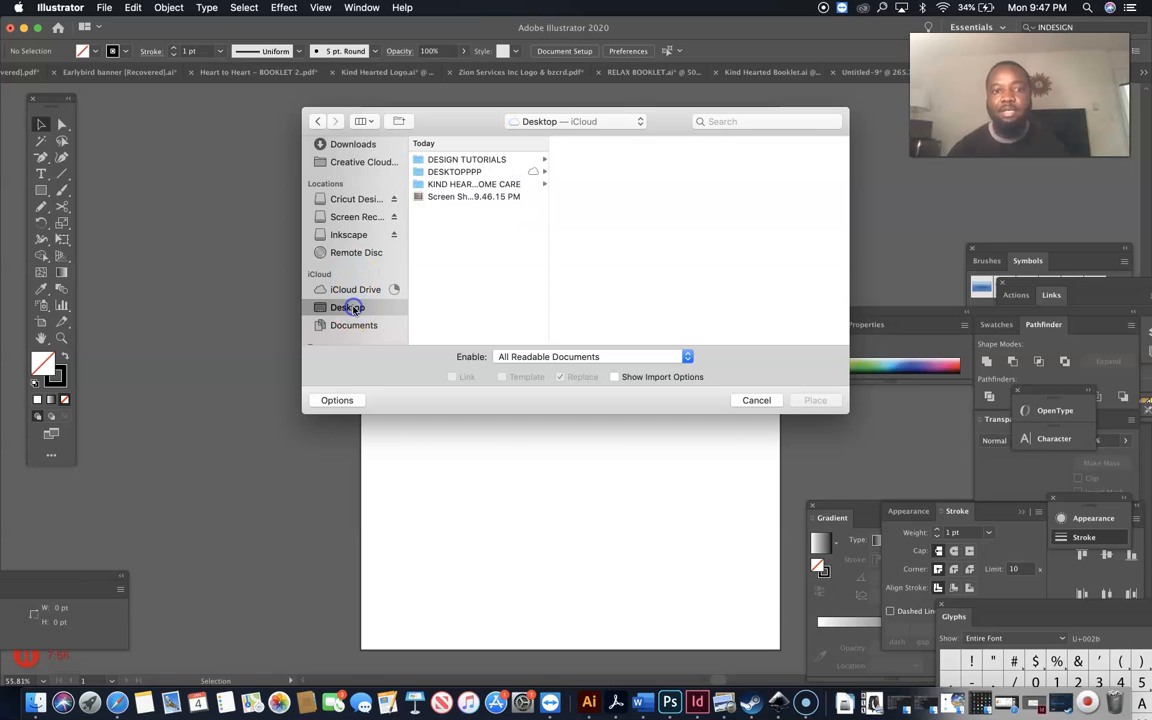
click(456, 198)
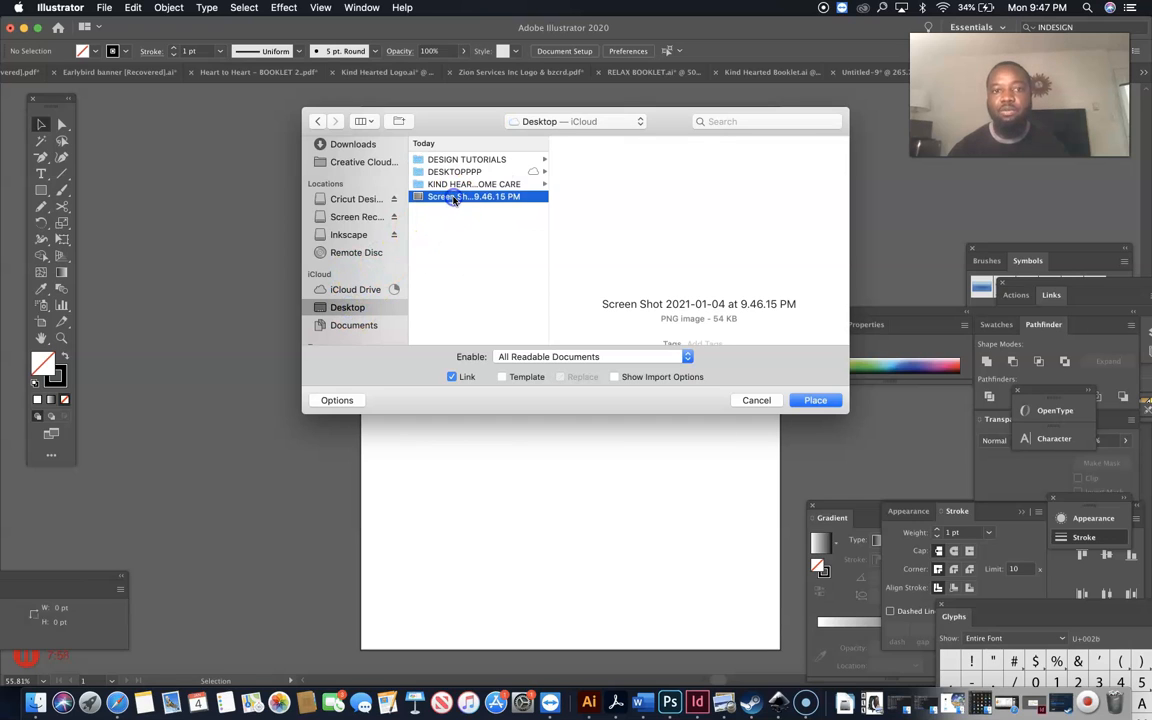
click(815, 401)
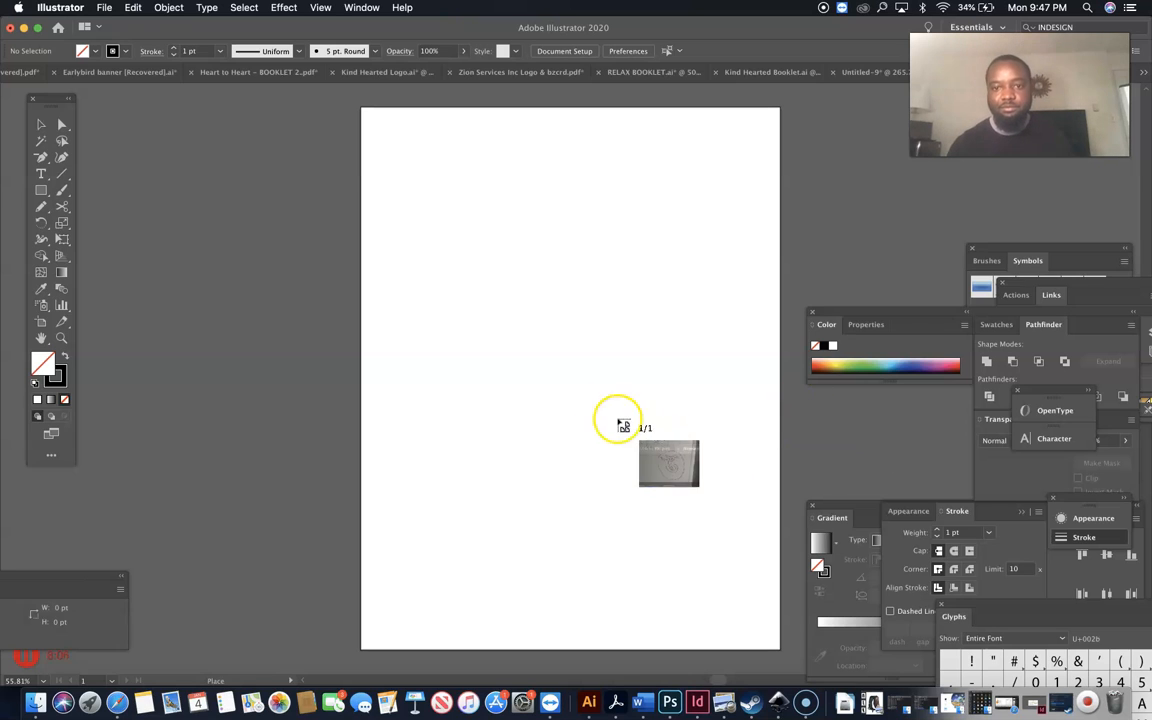
Drop the screenshot on the artboard, enlarge it, and shift it up and left.
click(442, 238)
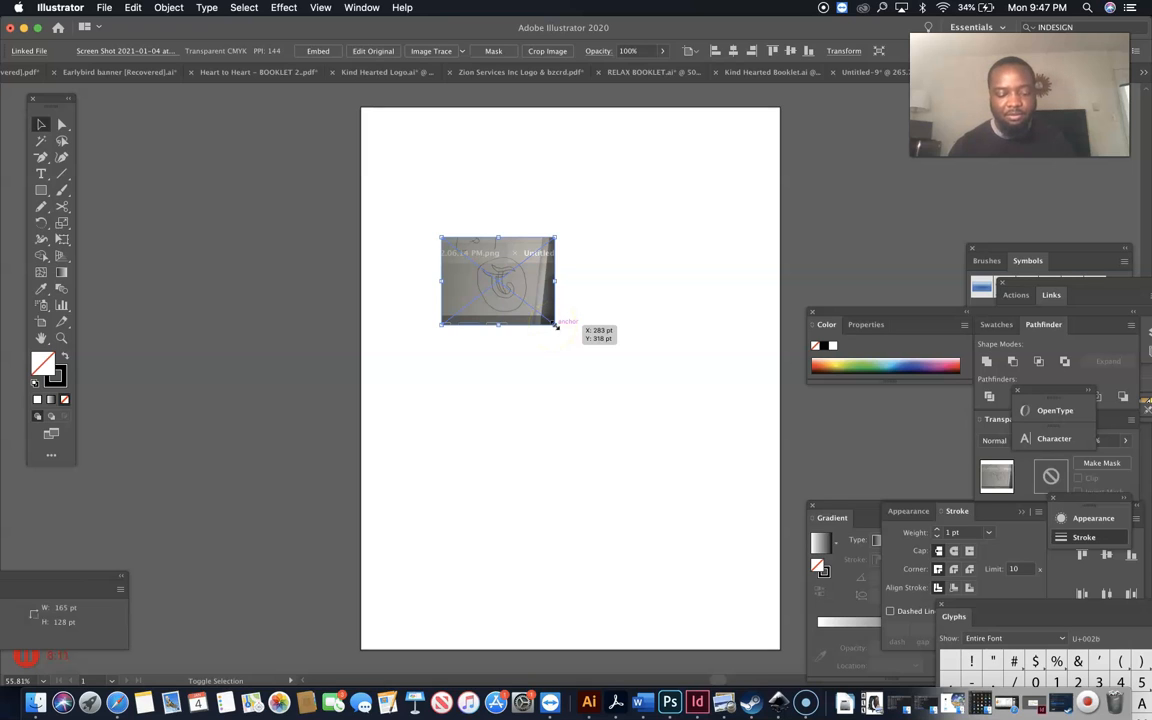
drag(552, 325, 775, 541)
drag(644, 400, 576, 378)
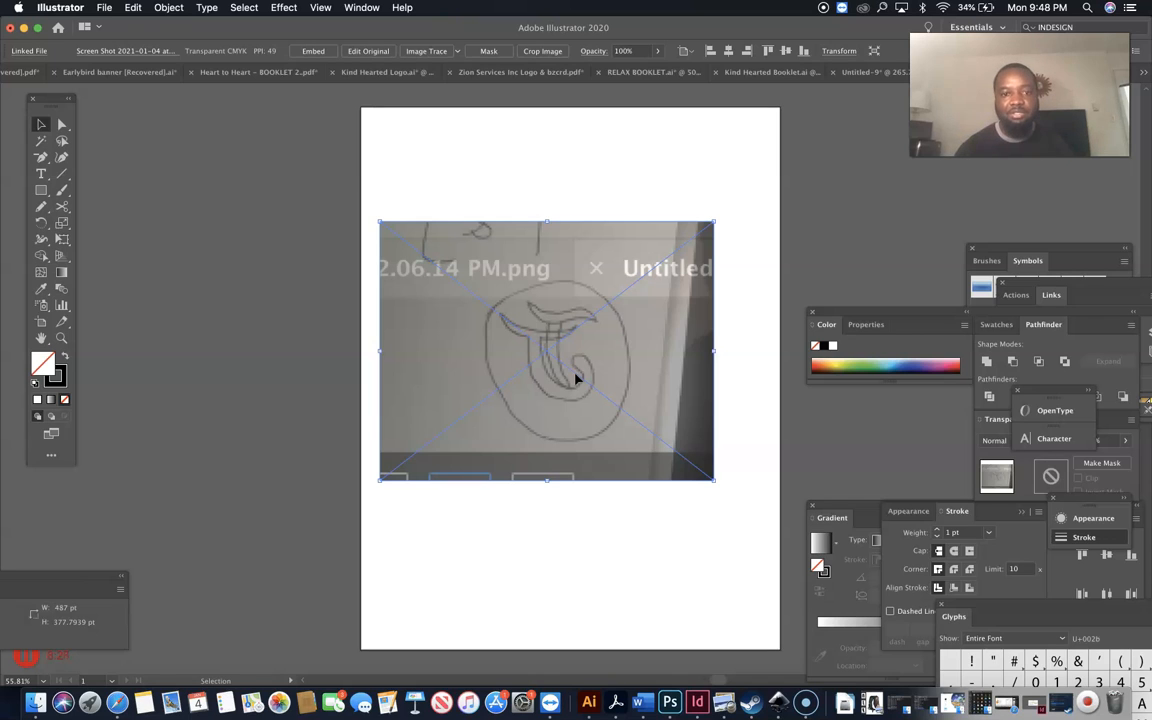
Reflect the screenshot across the vertical axis and zoom to 100%.
click(169, 8)
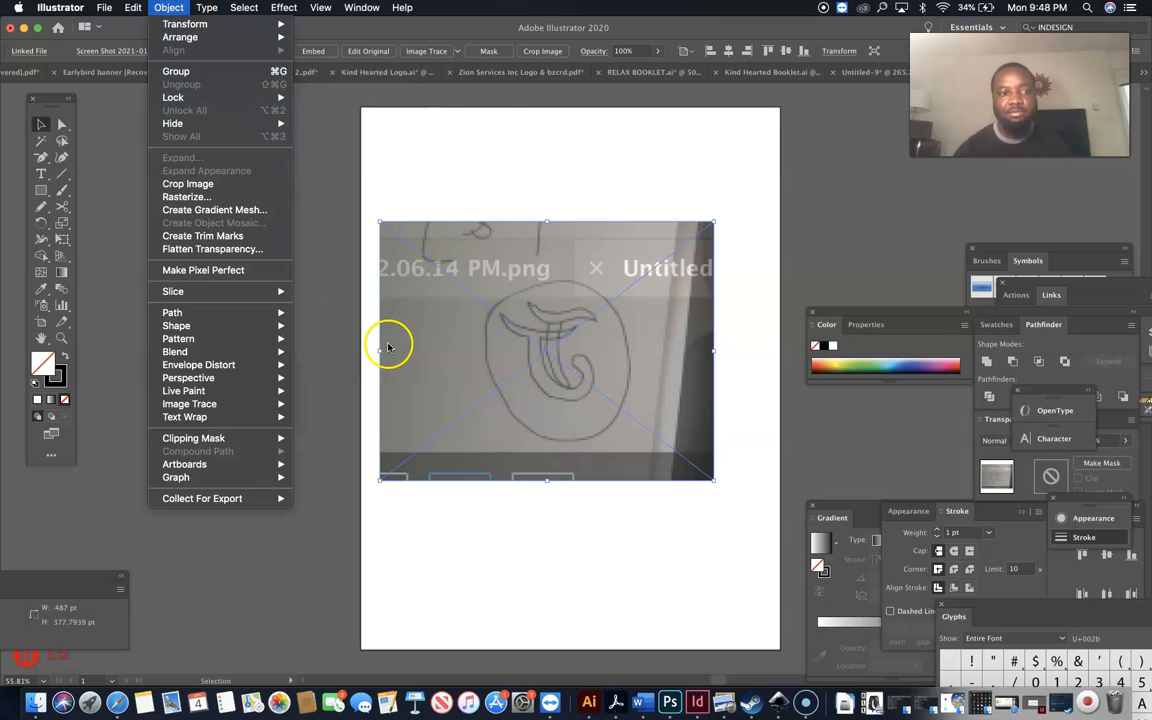
right_click(497, 341)
right_click(497, 341)
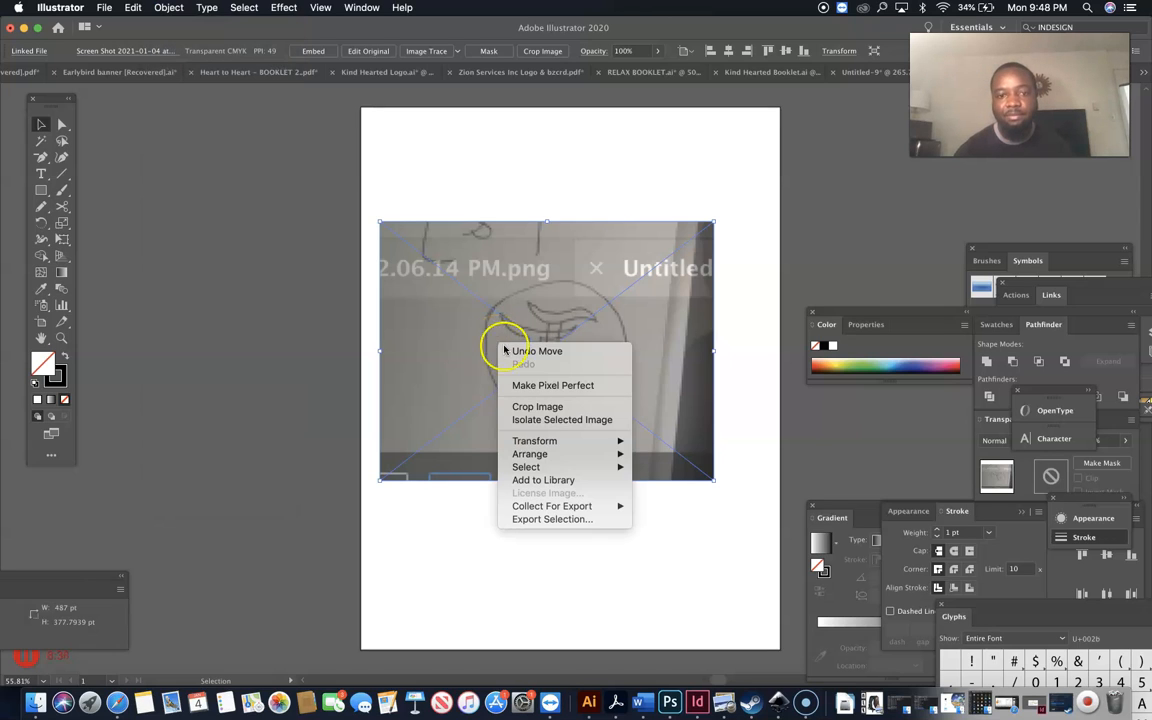
mouse_move(567, 455)
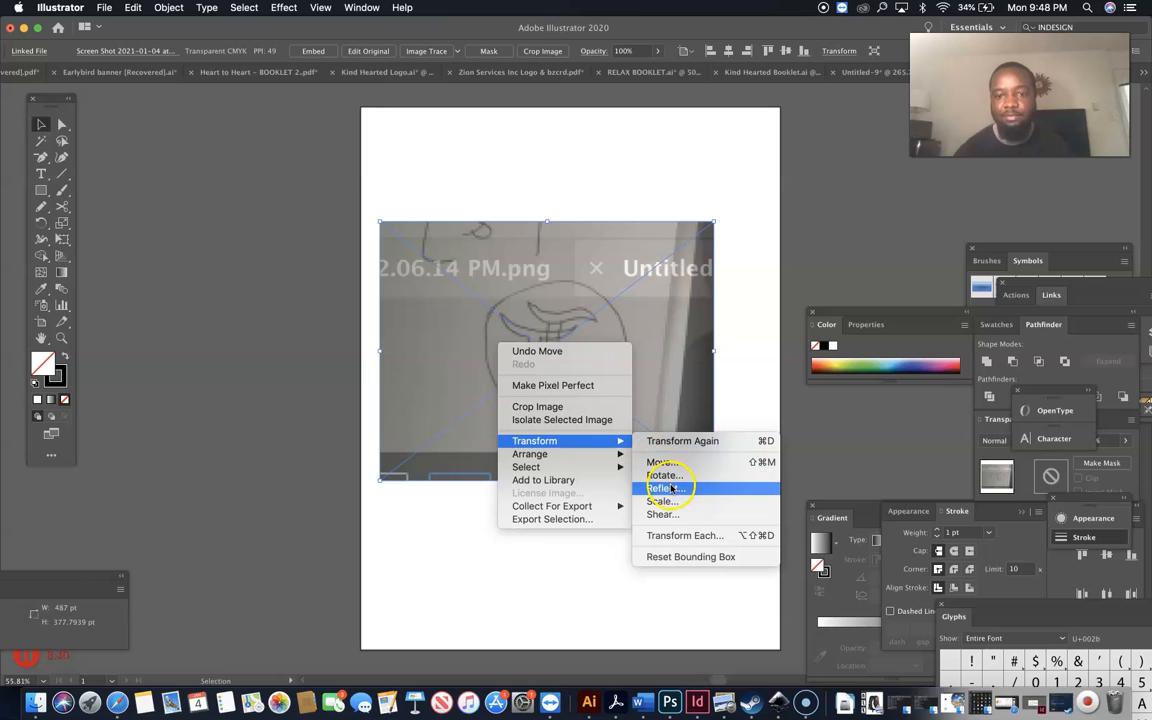
click(670, 487)
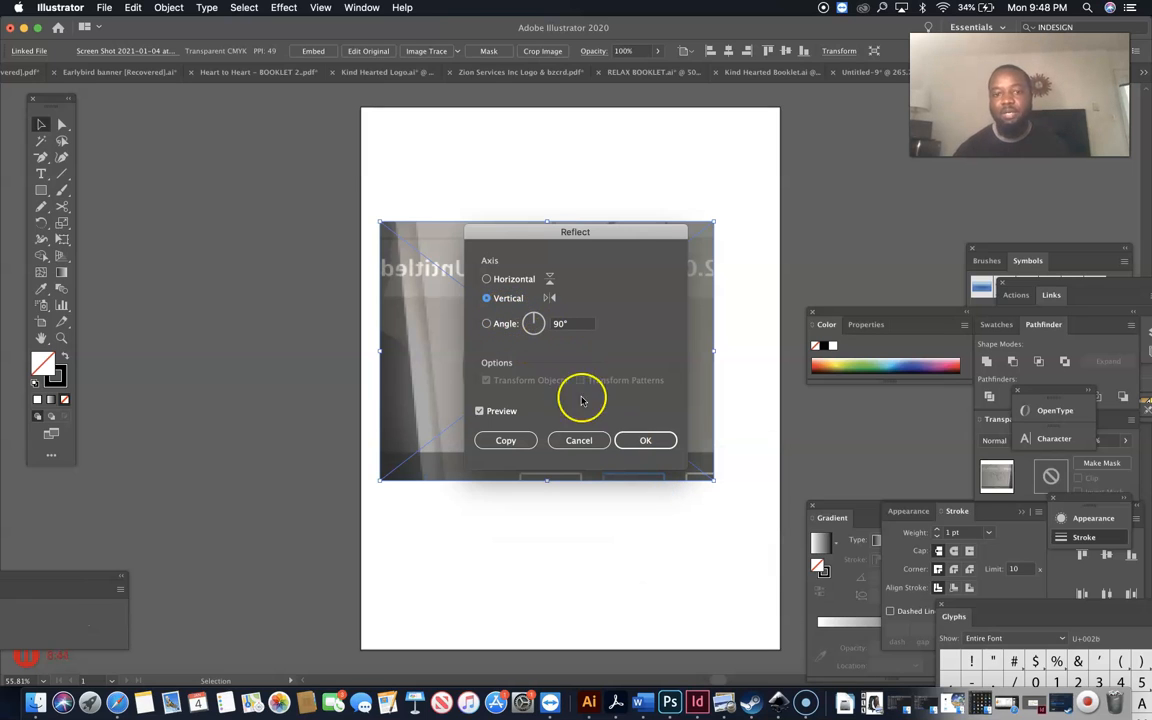
click(645, 440)
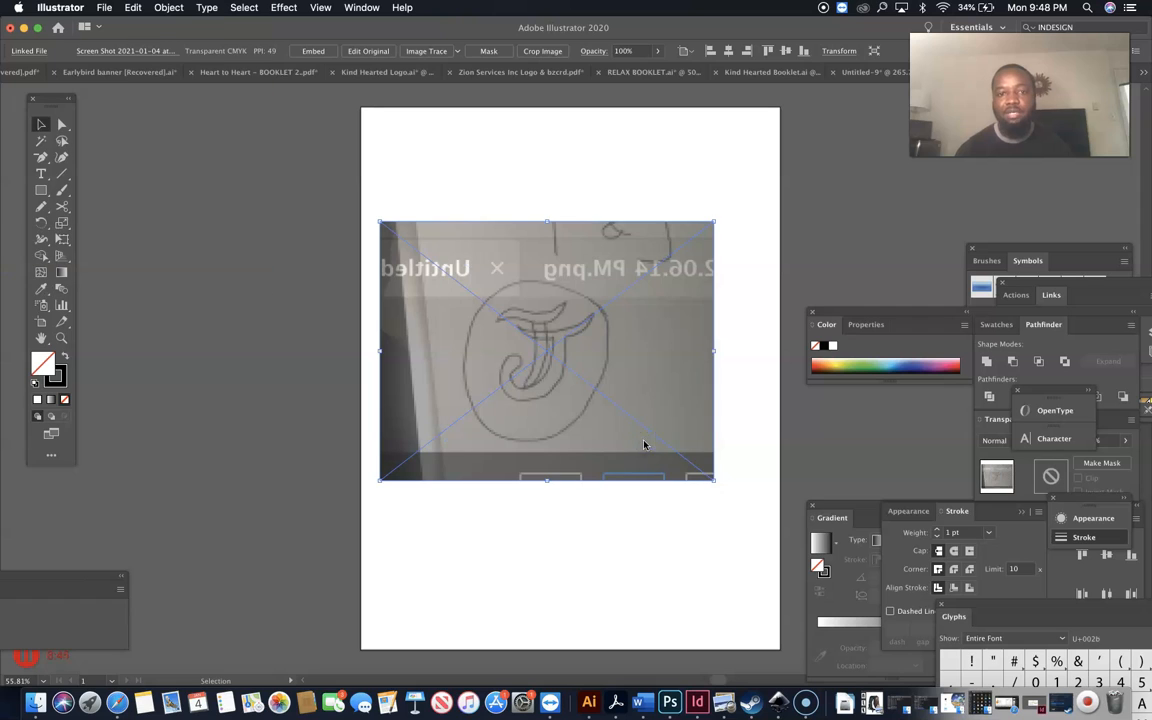
click(759, 406)
click(656, 402)
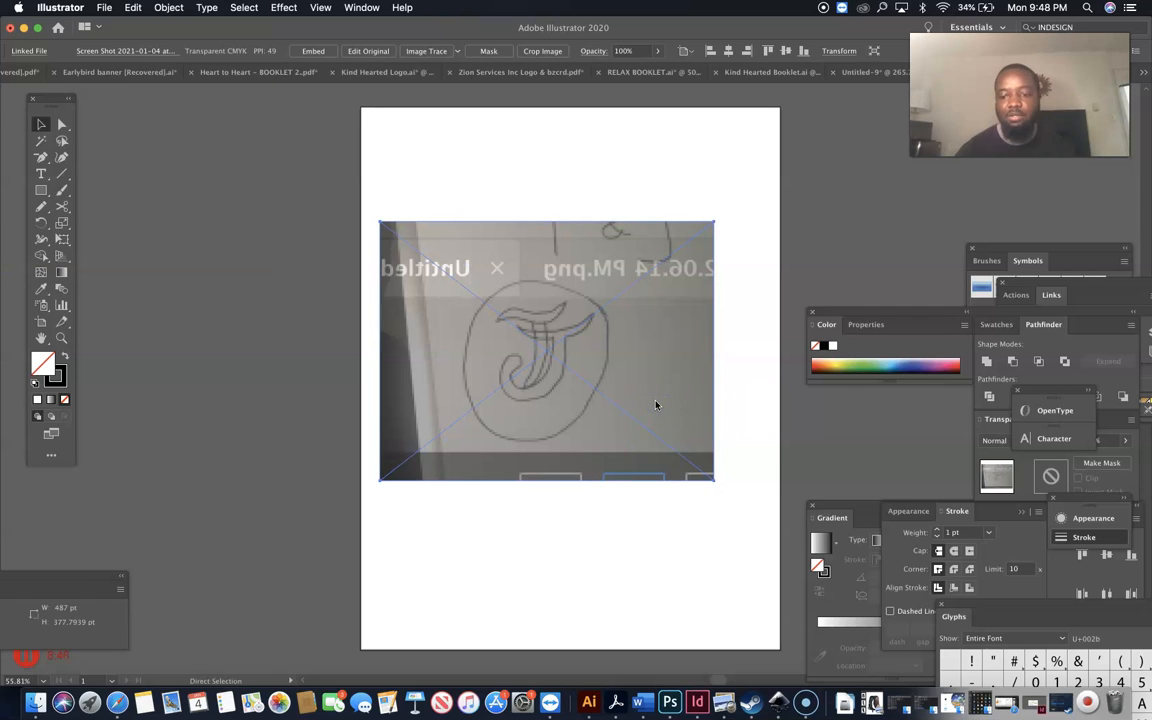
key(super+equal)
key(super+equal)
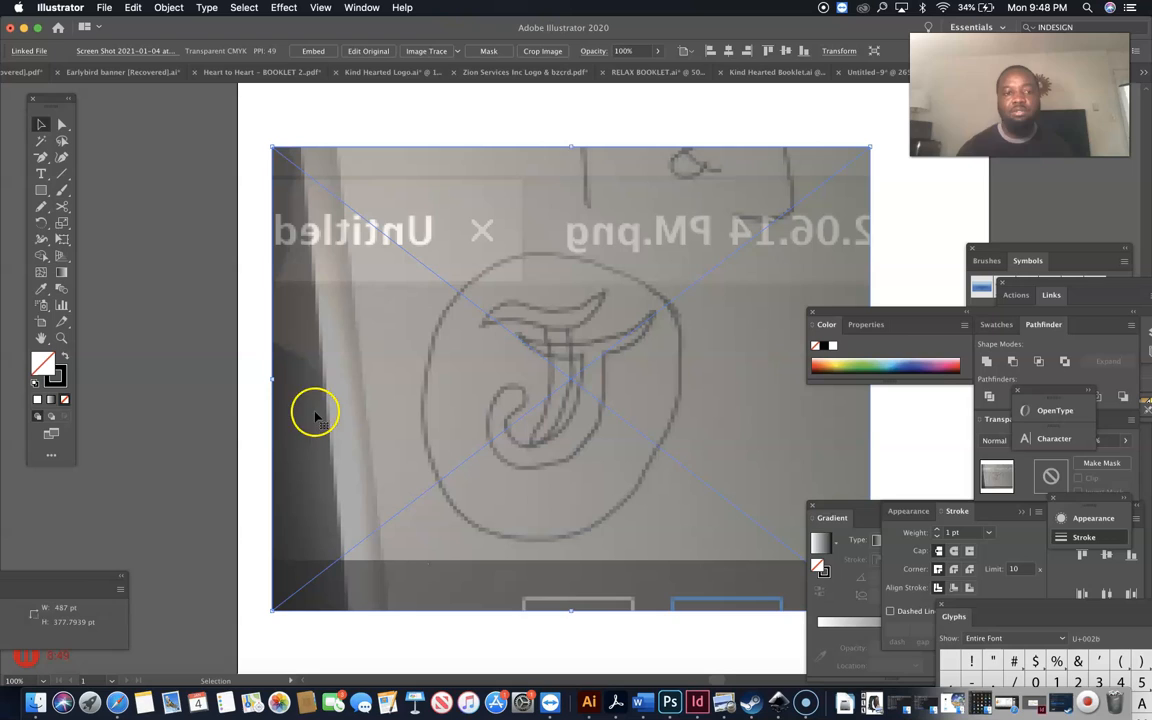
click(182, 388)
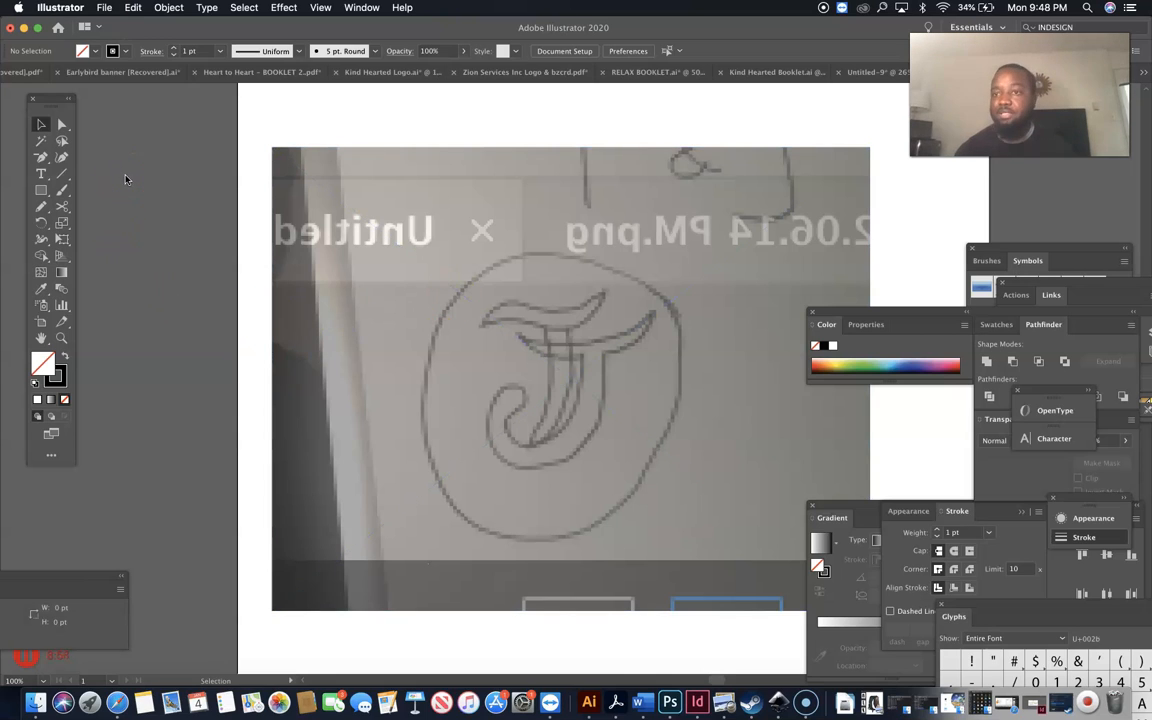
click(41, 173)
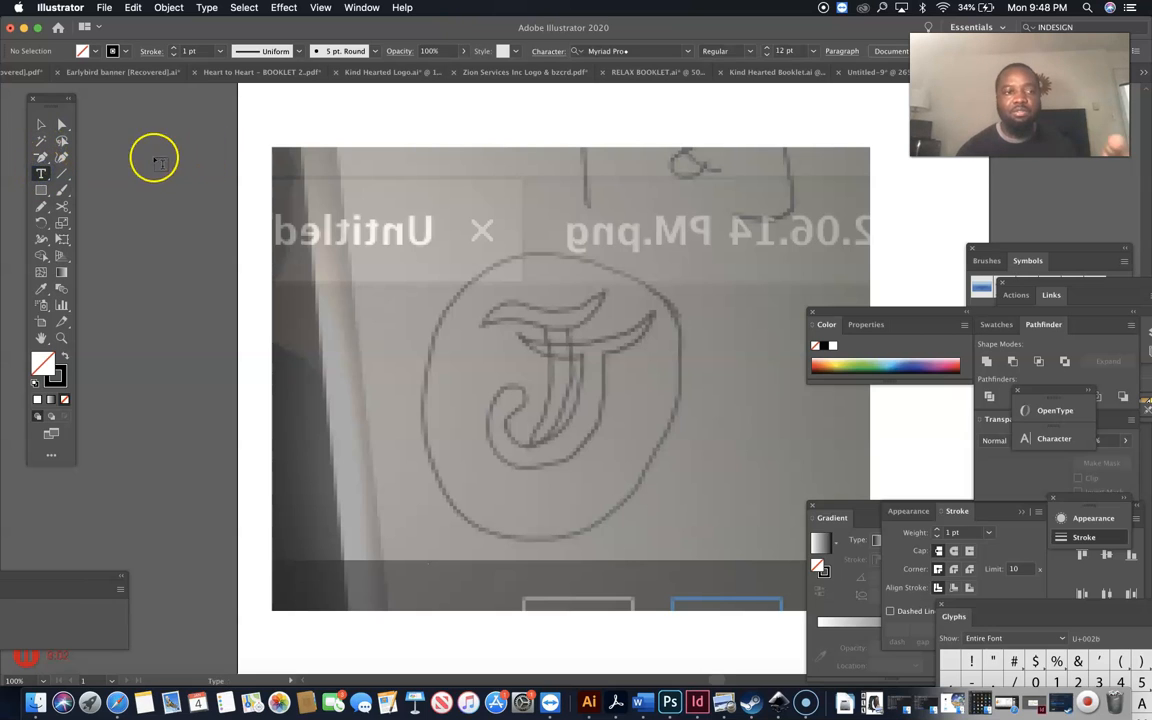
click(437, 114)
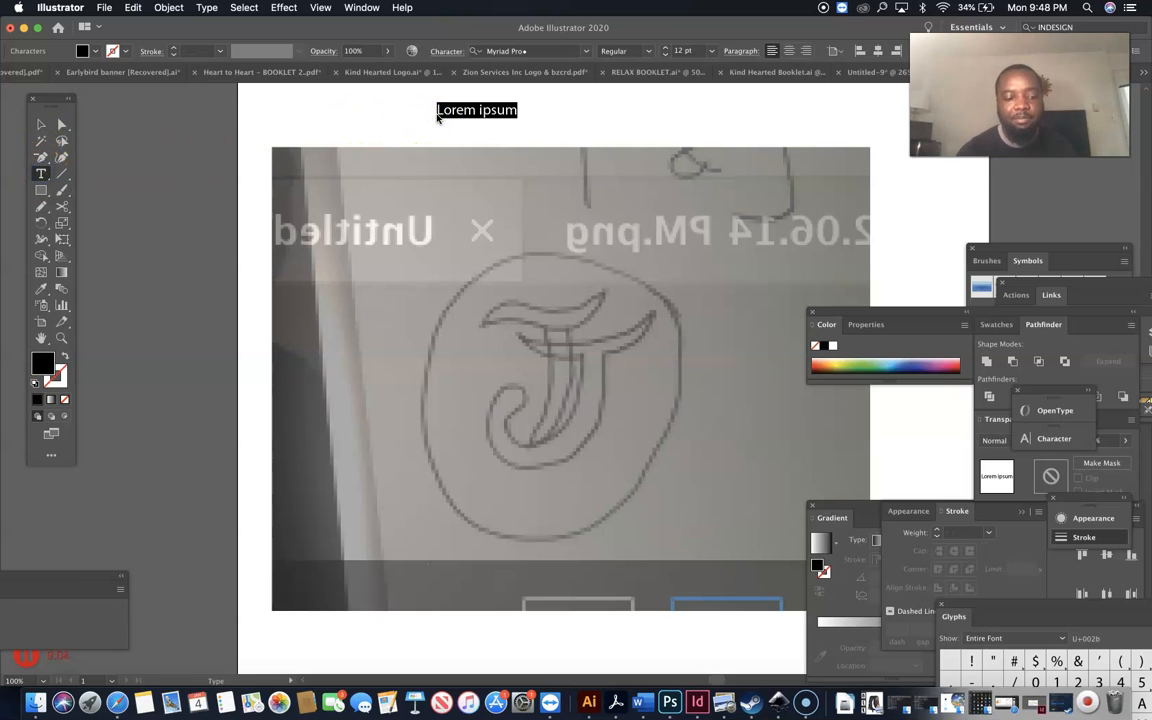
key(BackSpace)
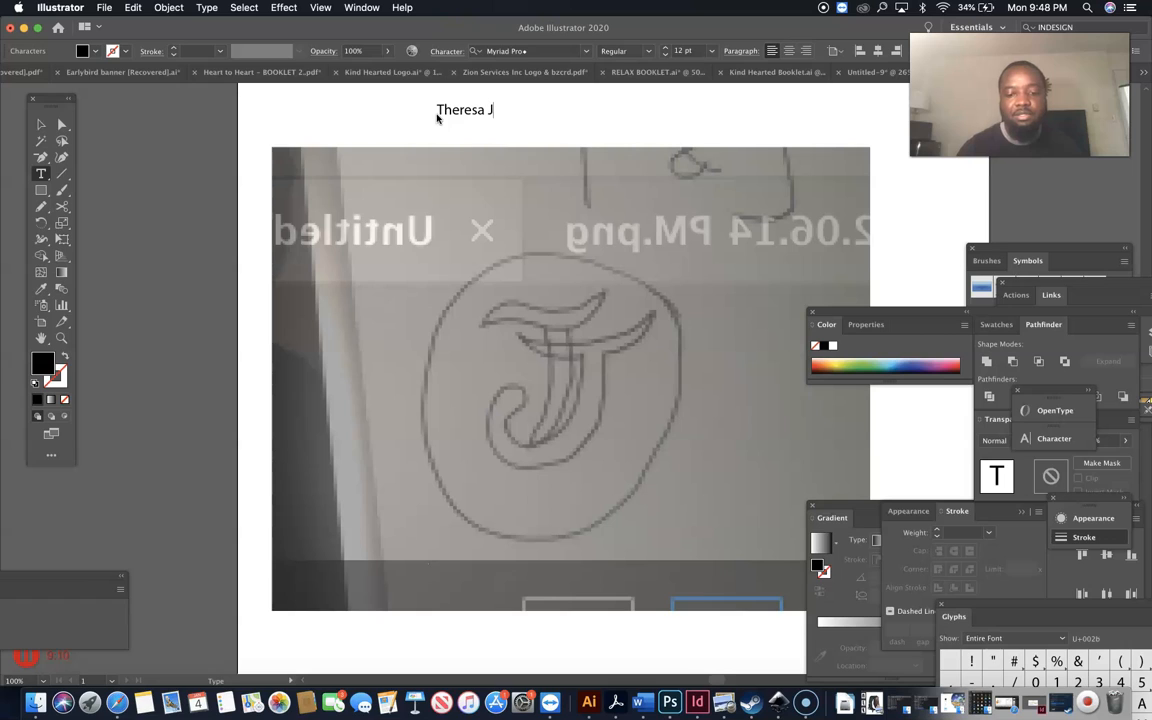
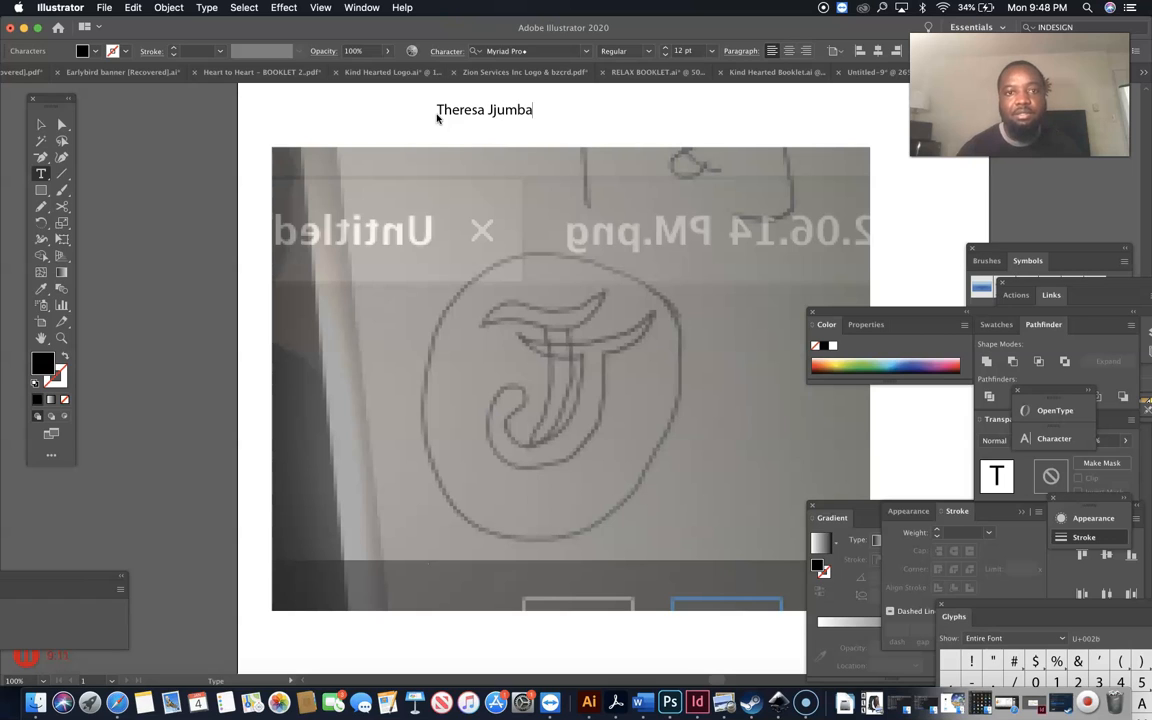
Scale the name up to about 47.7 pt and position it above the lowered sketch.
click(41, 123)
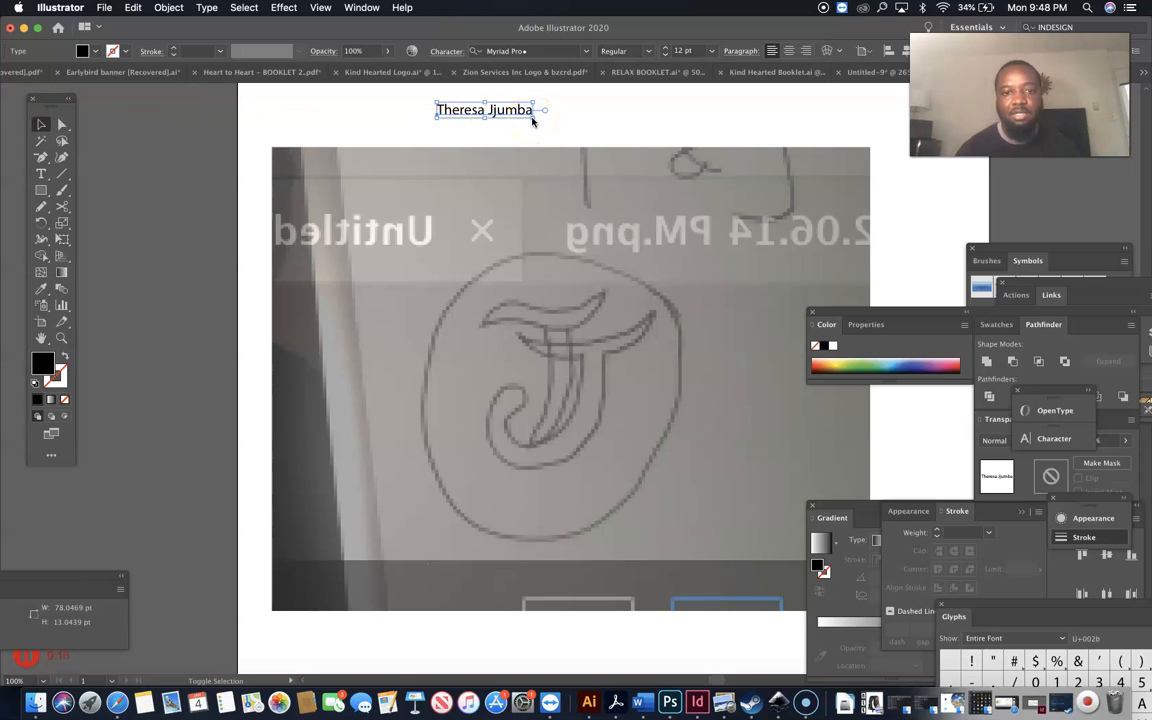
drag(533, 118, 818, 185)
drag(677, 280, 681, 339)
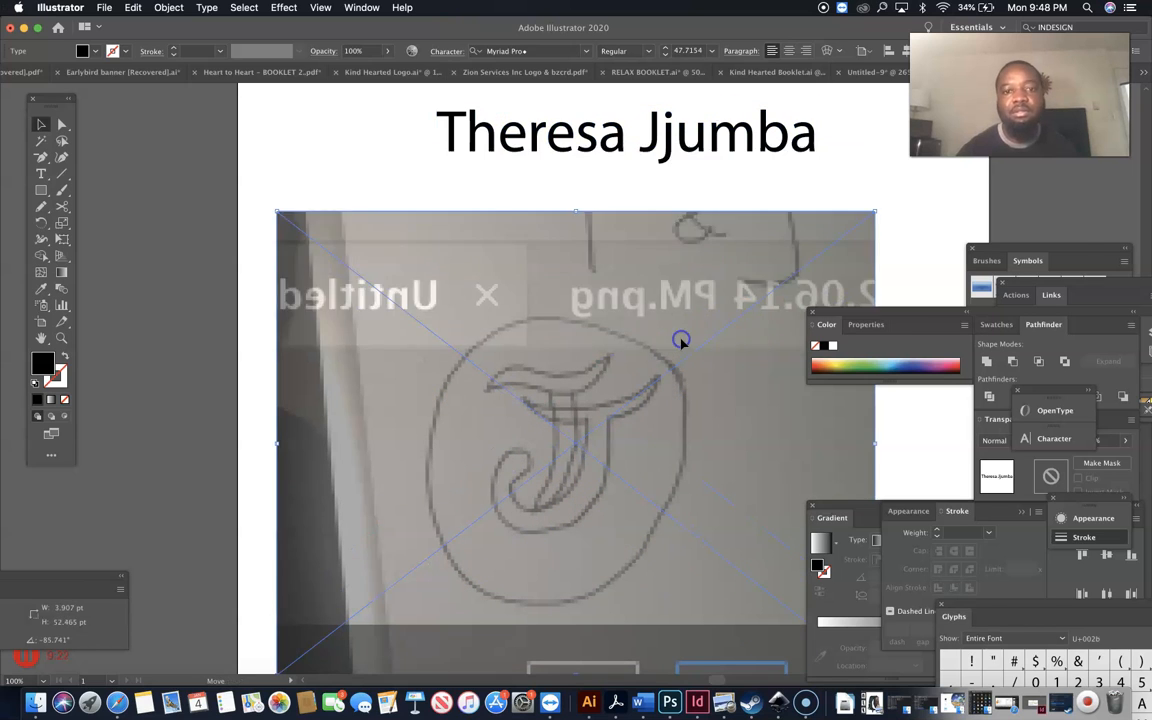
drag(676, 146, 635, 171)
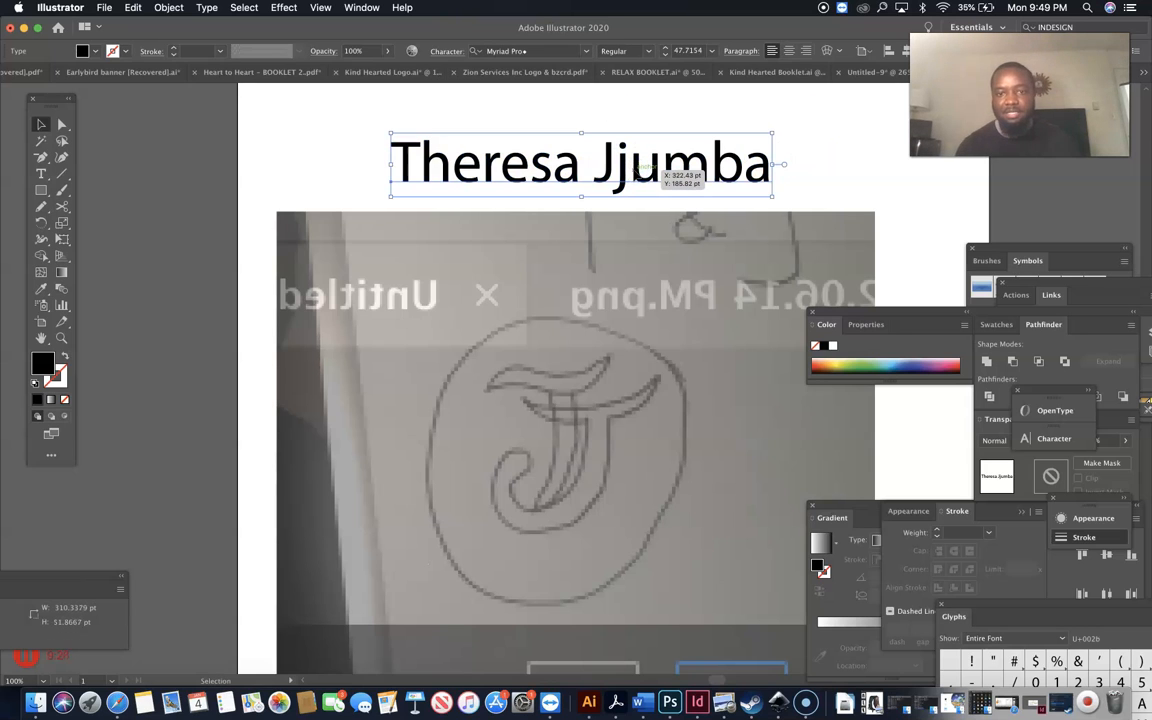
Change the name text's font to Arial.
click(688, 280)
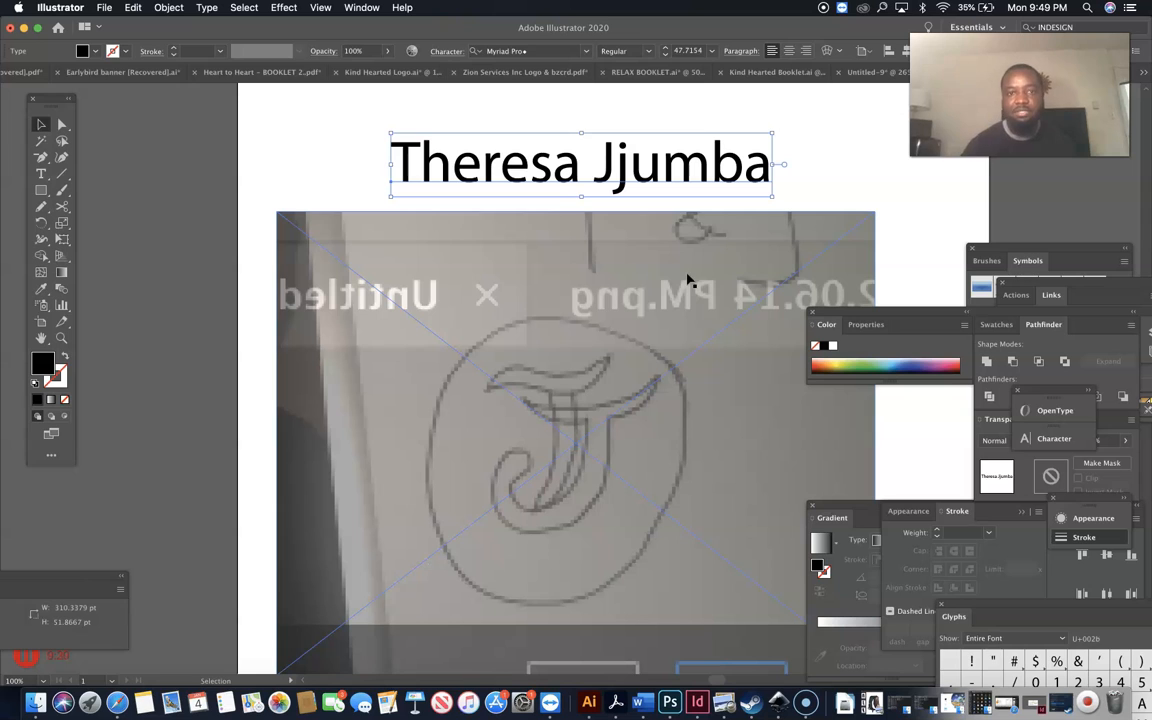
click(800, 142)
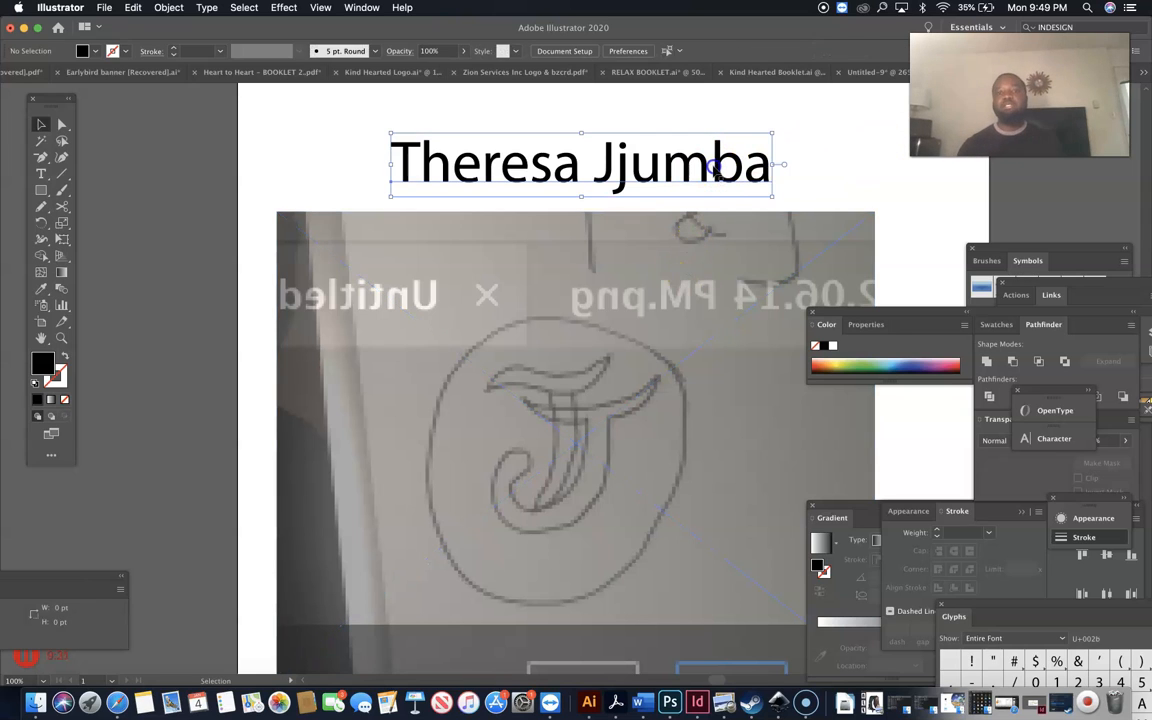
click(716, 169)
click(535, 51)
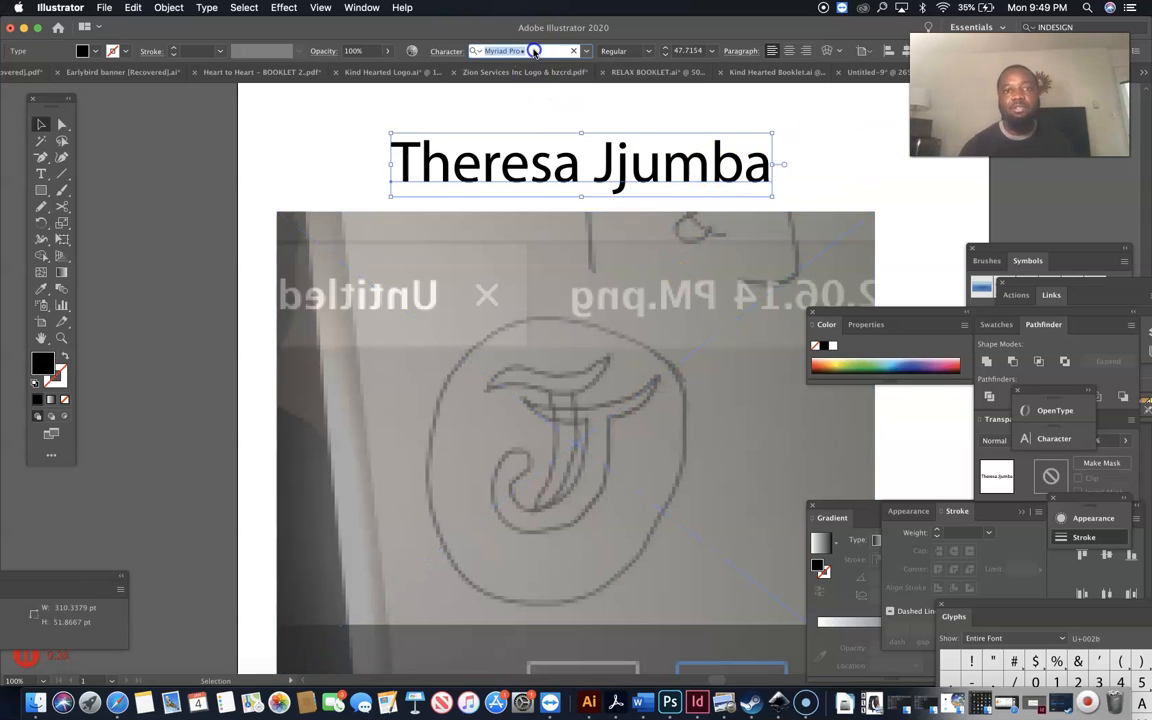
text(arial)
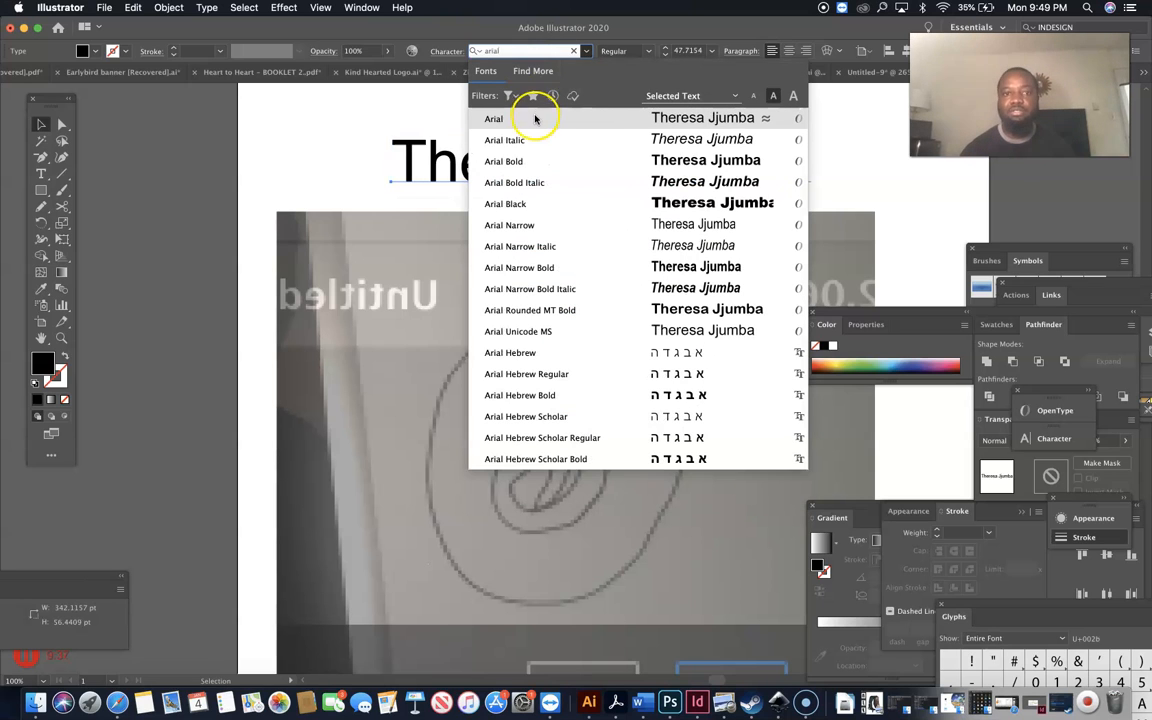
click(355, 147)
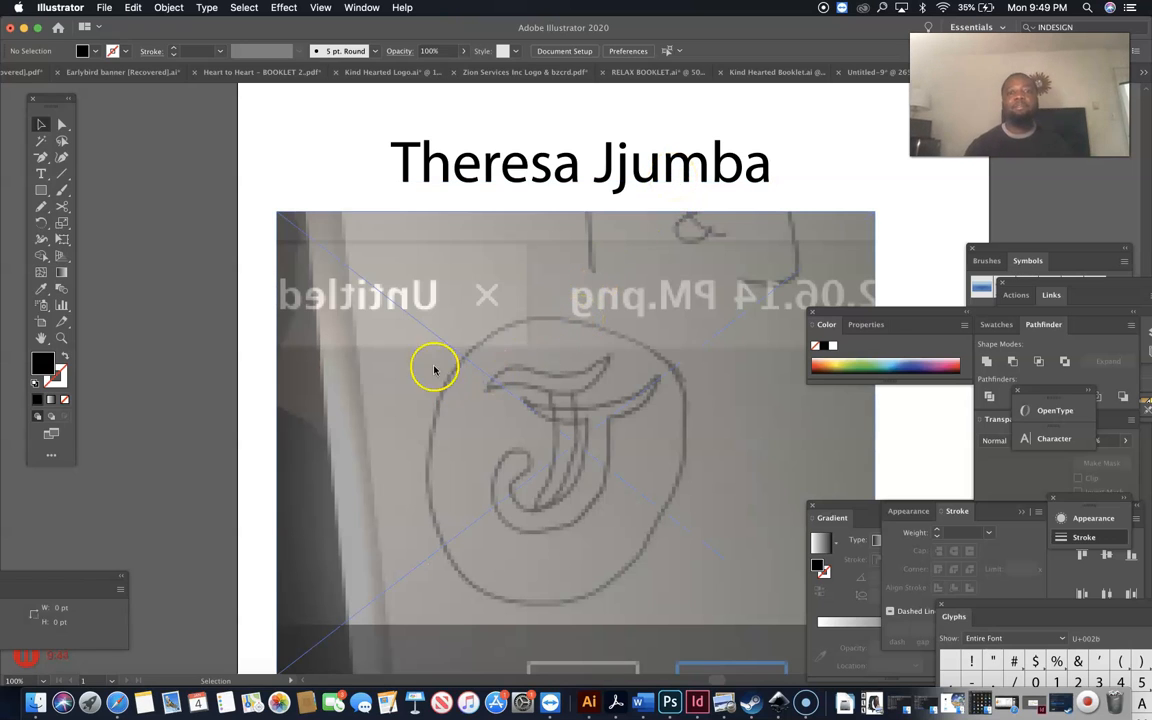
Nudge the sketch up and left and zoom to 150% with the Pen tool.
drag(469, 346, 440, 302)
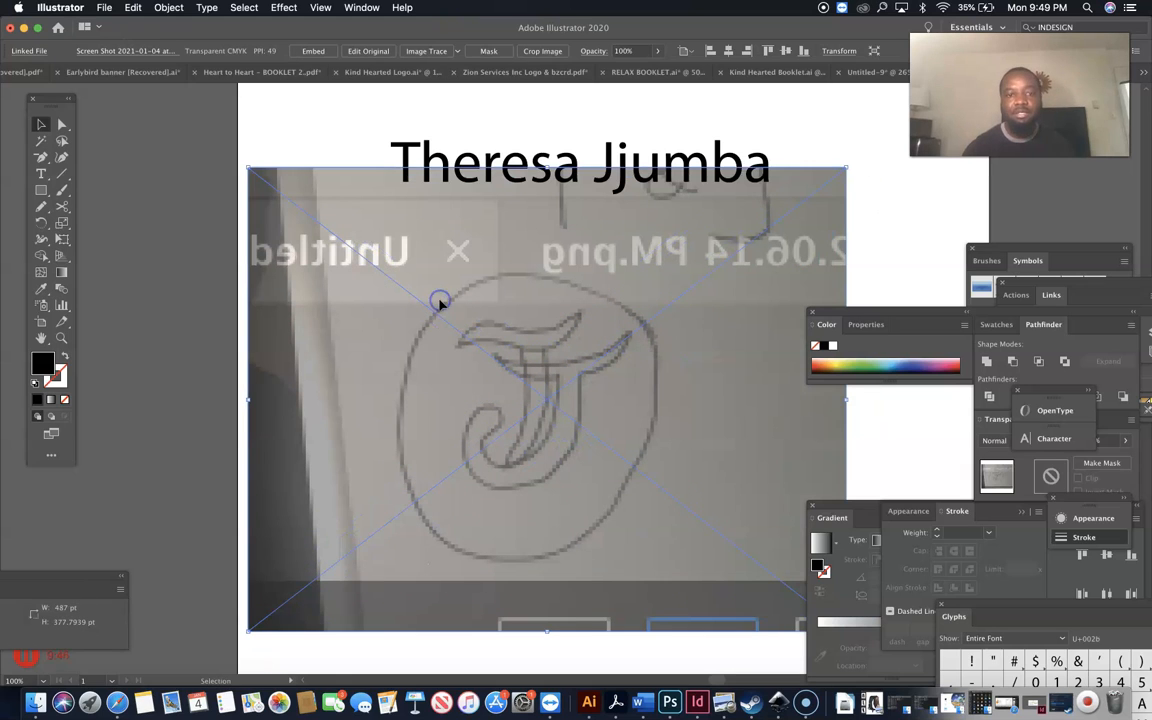
click(200, 363)
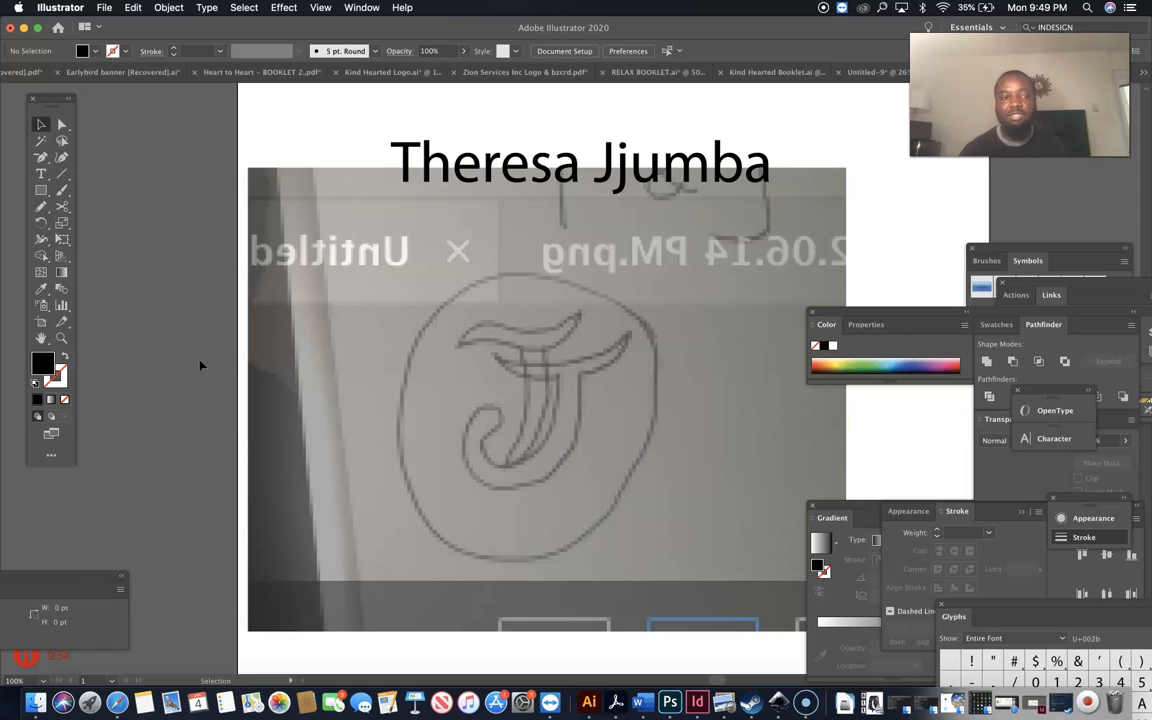
click(40, 190)
click(39, 191)
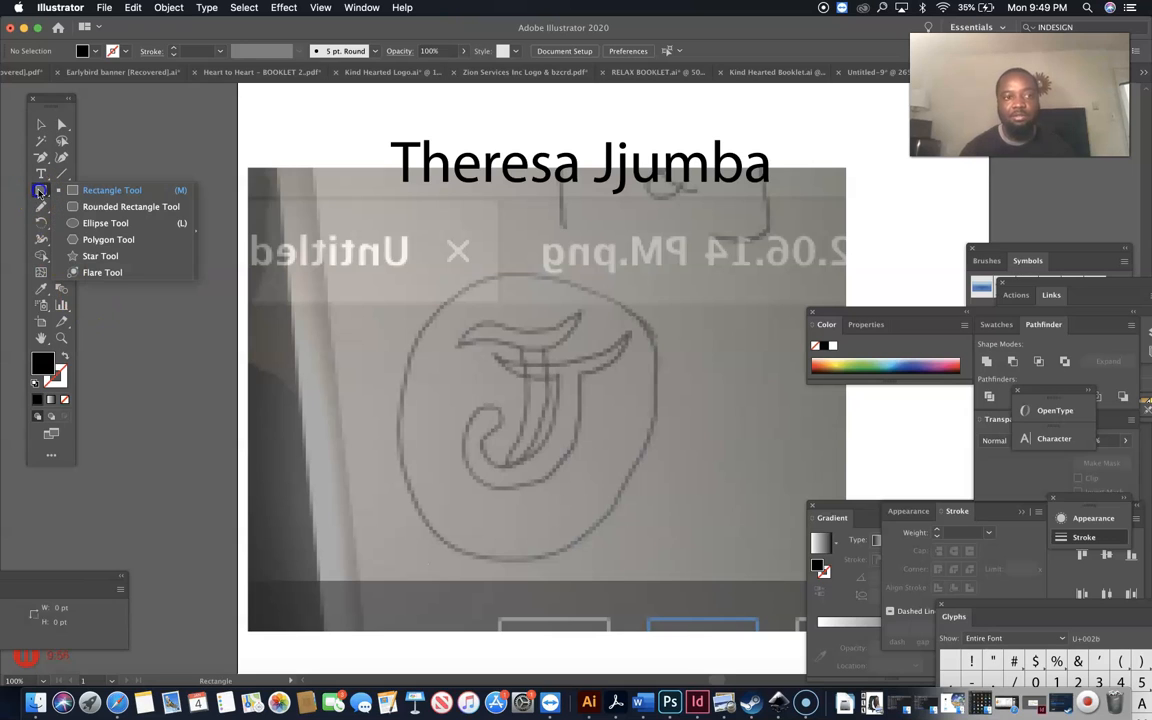
click(41, 158)
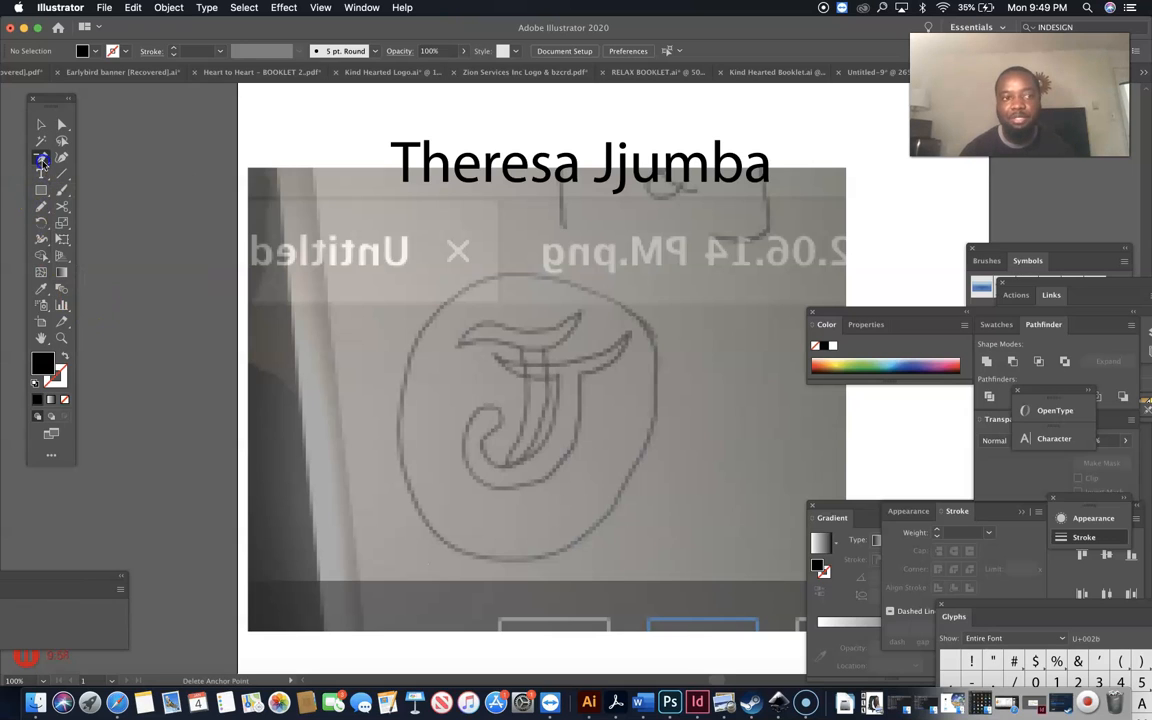
click(74, 159)
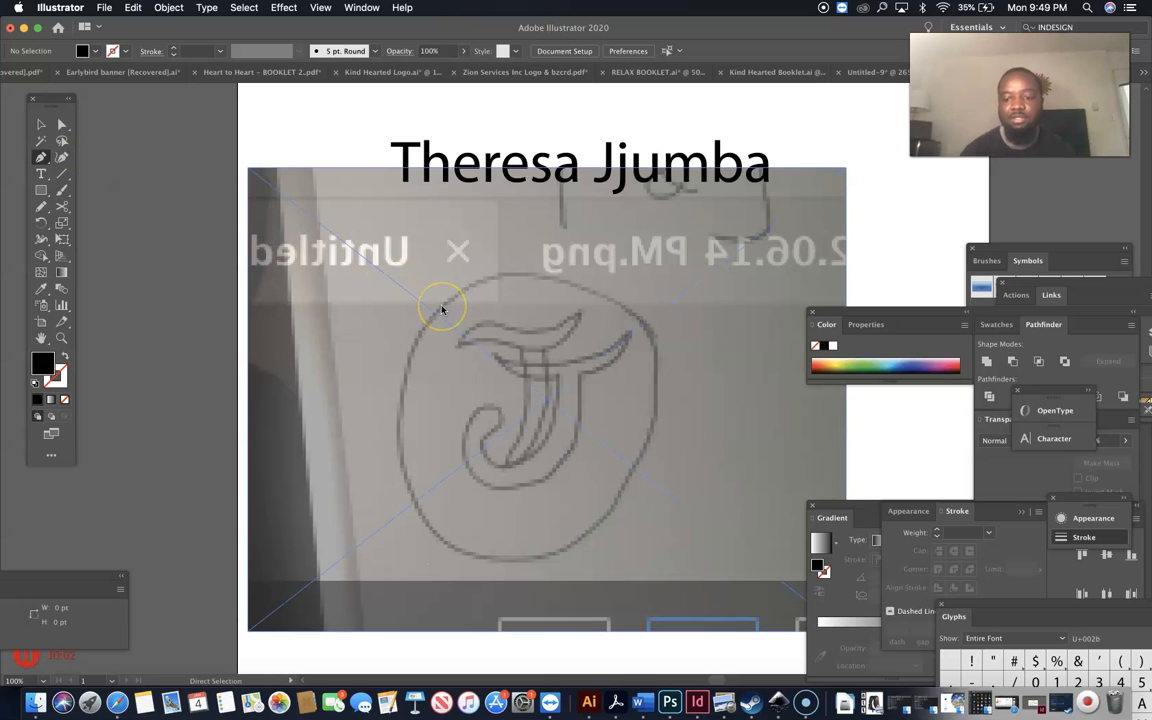
key(super+equal)
Trace the top stroke's upper edge to its right tip as a black, unfilled path.
click(398, 331)
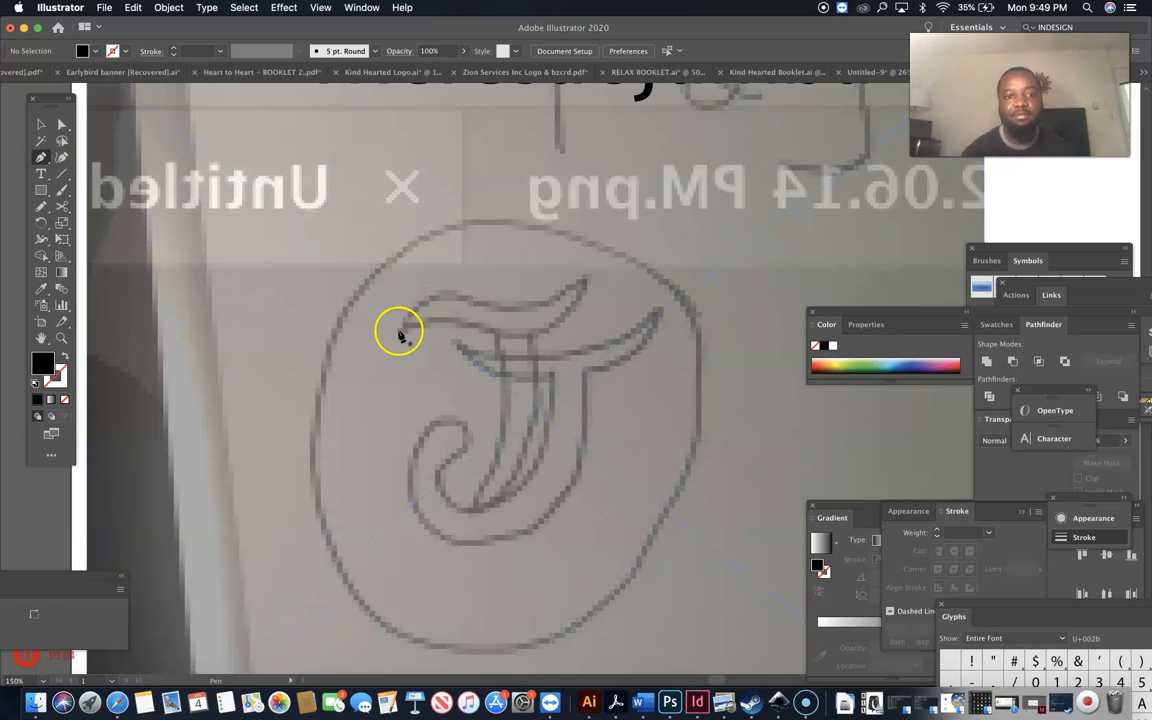
mouse_move(457, 300)
mouse_down()
mouse_move(530, 314)
mouse_move(510, 314)
mouse_up()
click(478, 304)
drag(471, 303, 67, 359)
click(66, 358)
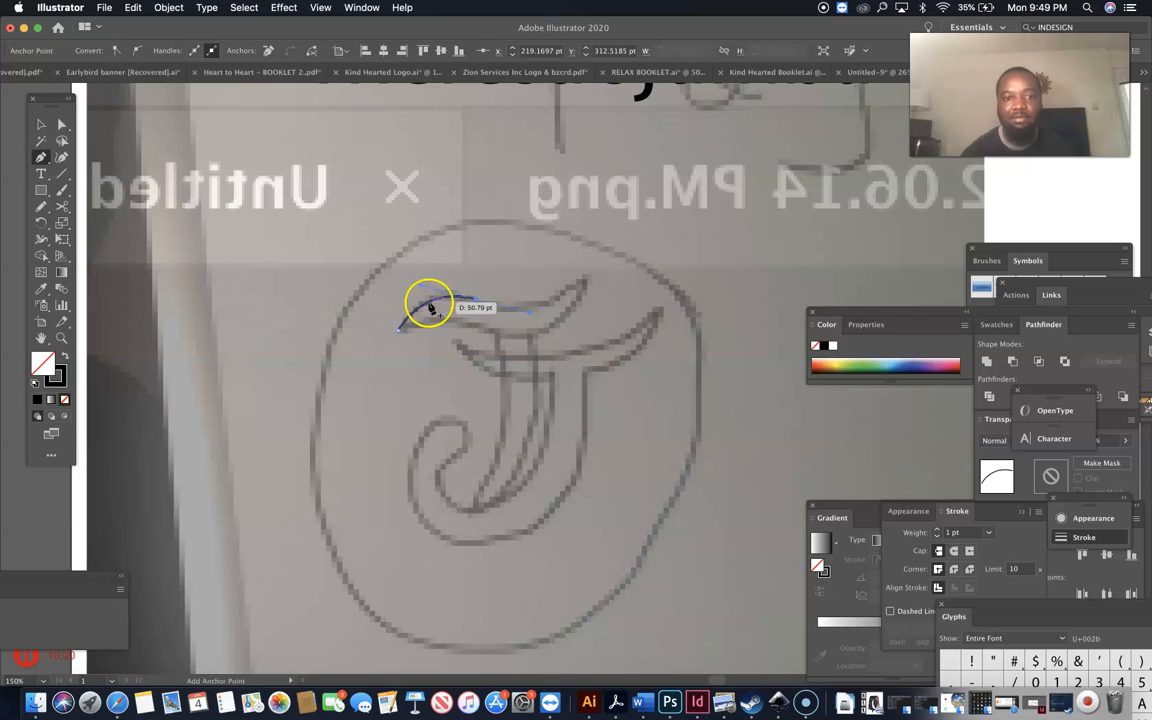
drag(474, 300, 650, 228)
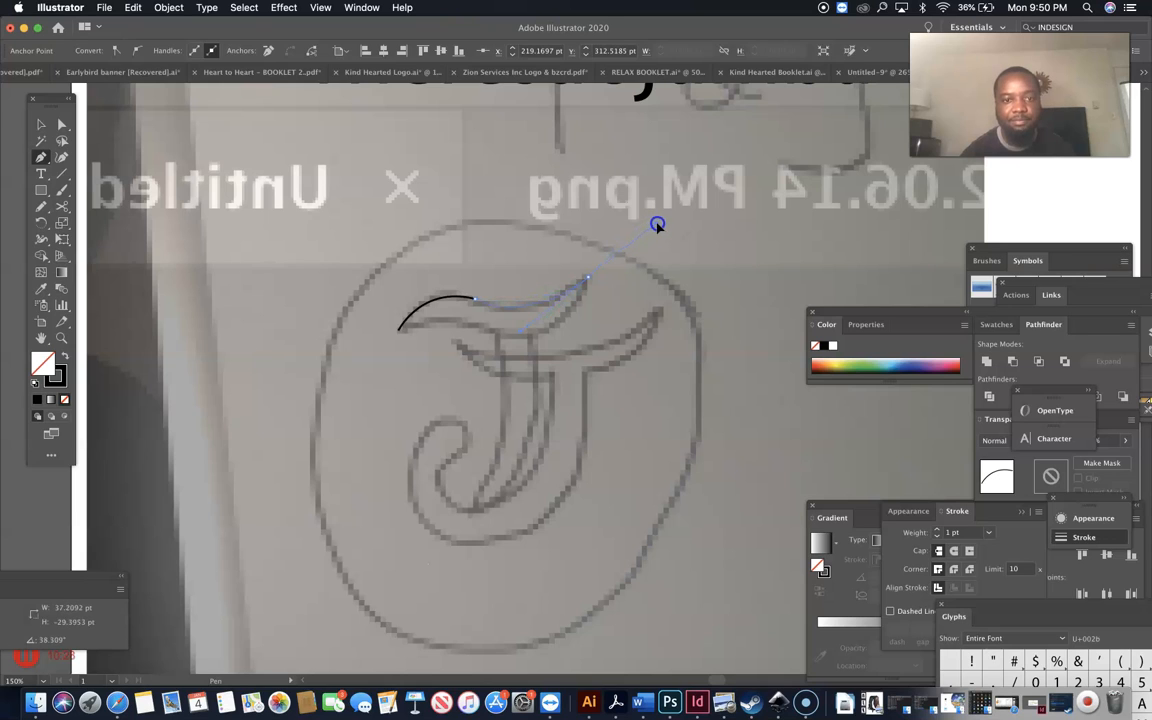
drag(655, 226, 650, 226)
Trace the top stroke's underside back to the start and close the outline.
click(588, 279)
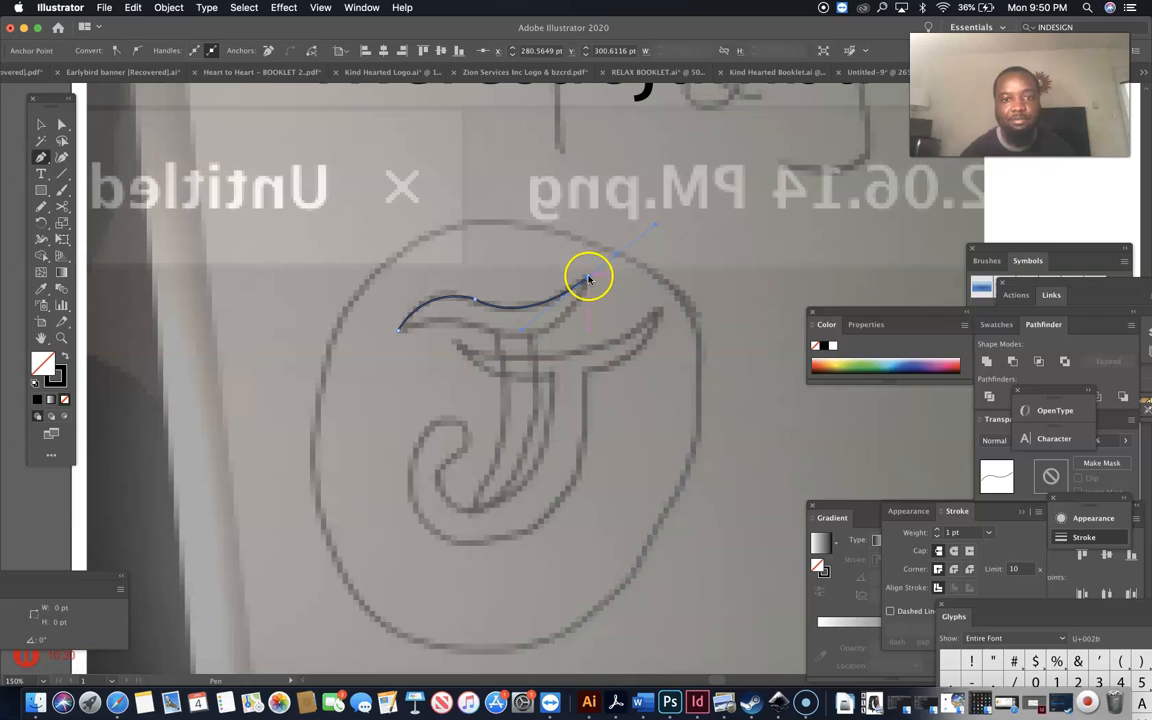
drag(588, 279, 509, 337)
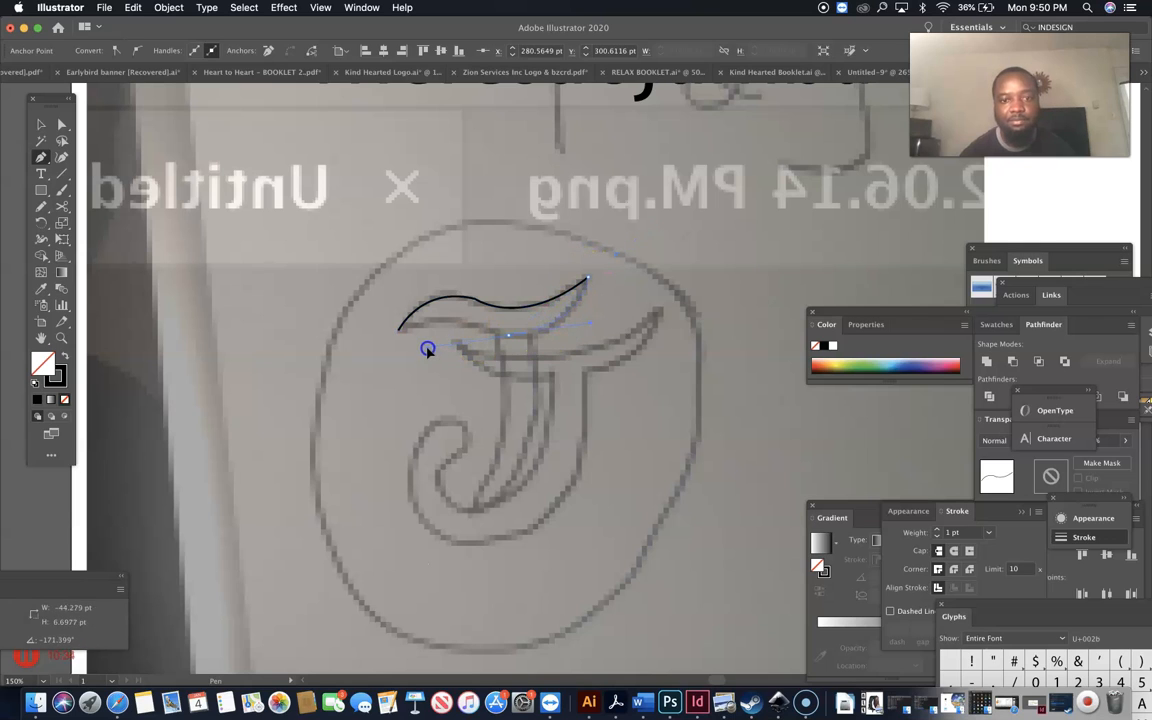
drag(429, 347, 429, 347)
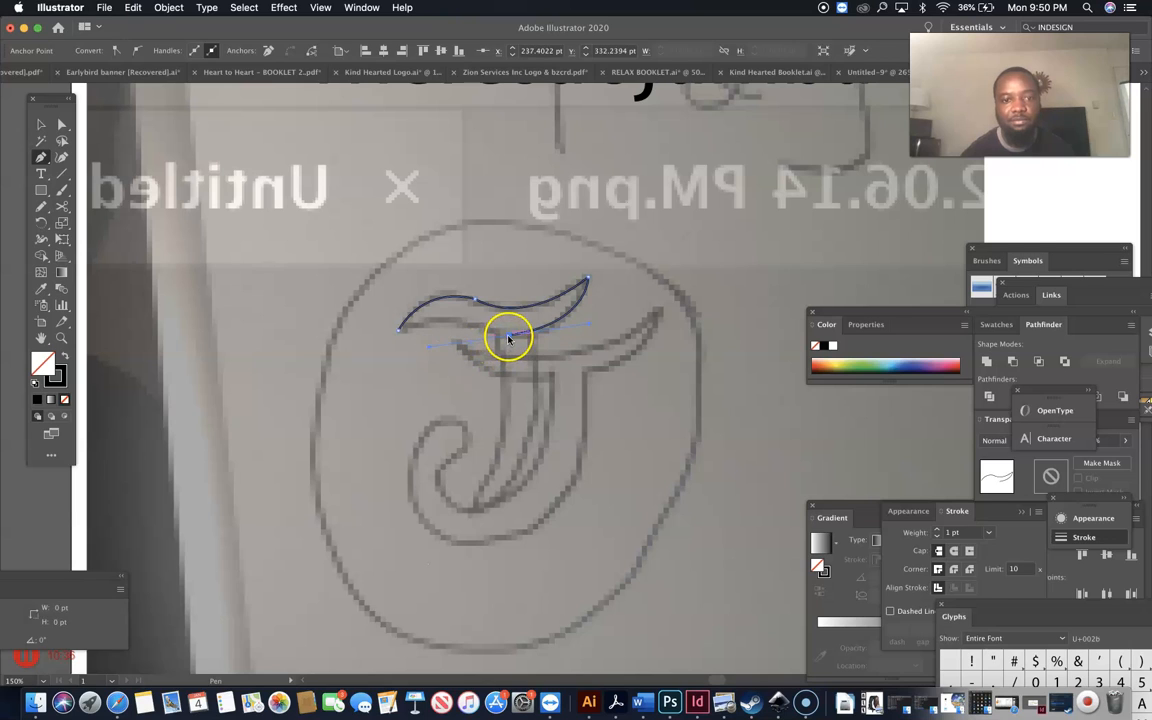
drag(509, 337, 400, 334)
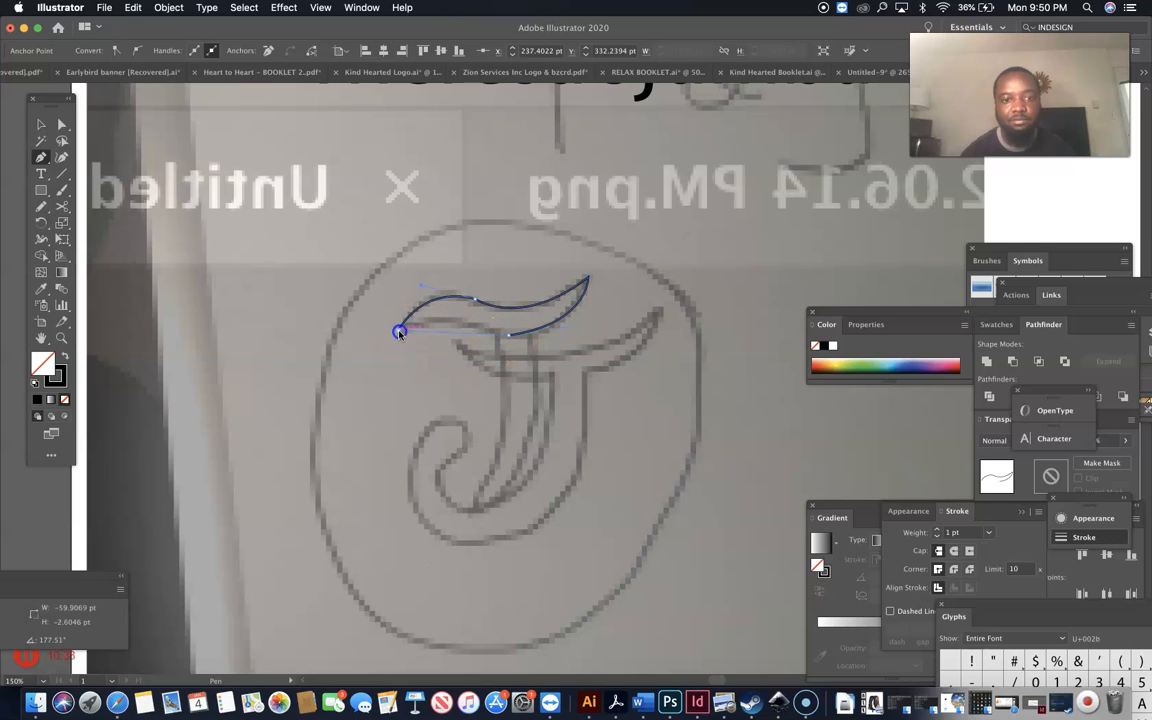
click(344, 347)
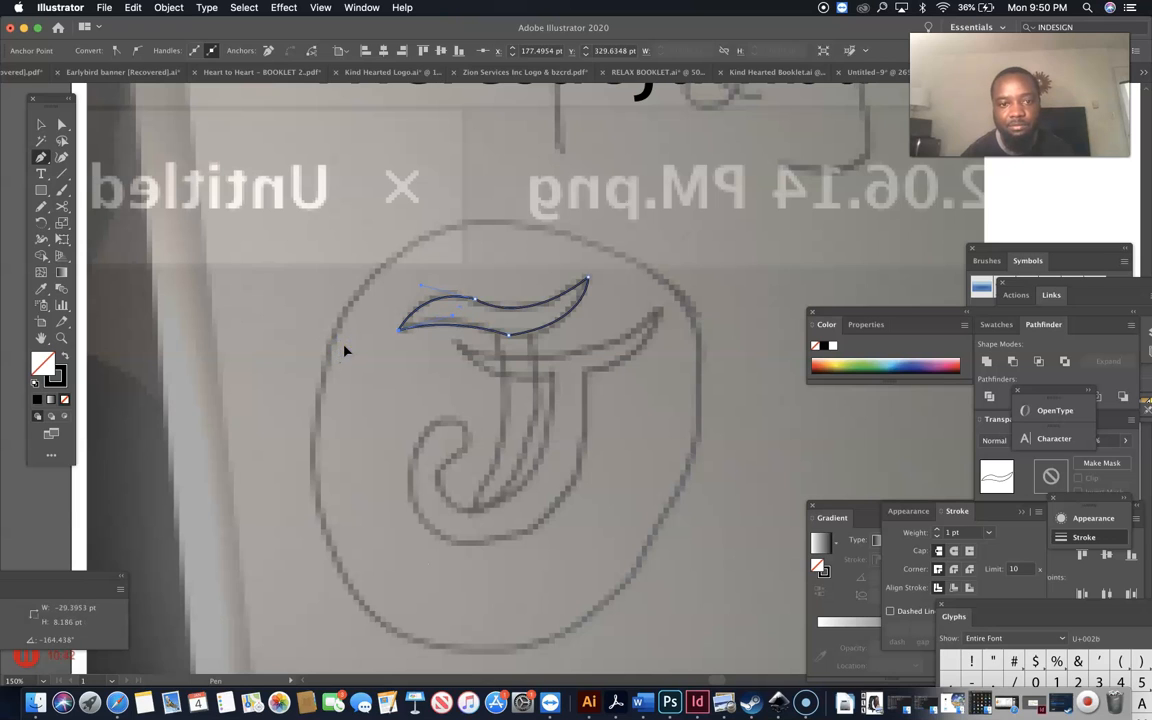
click(40, 125)
click(278, 247)
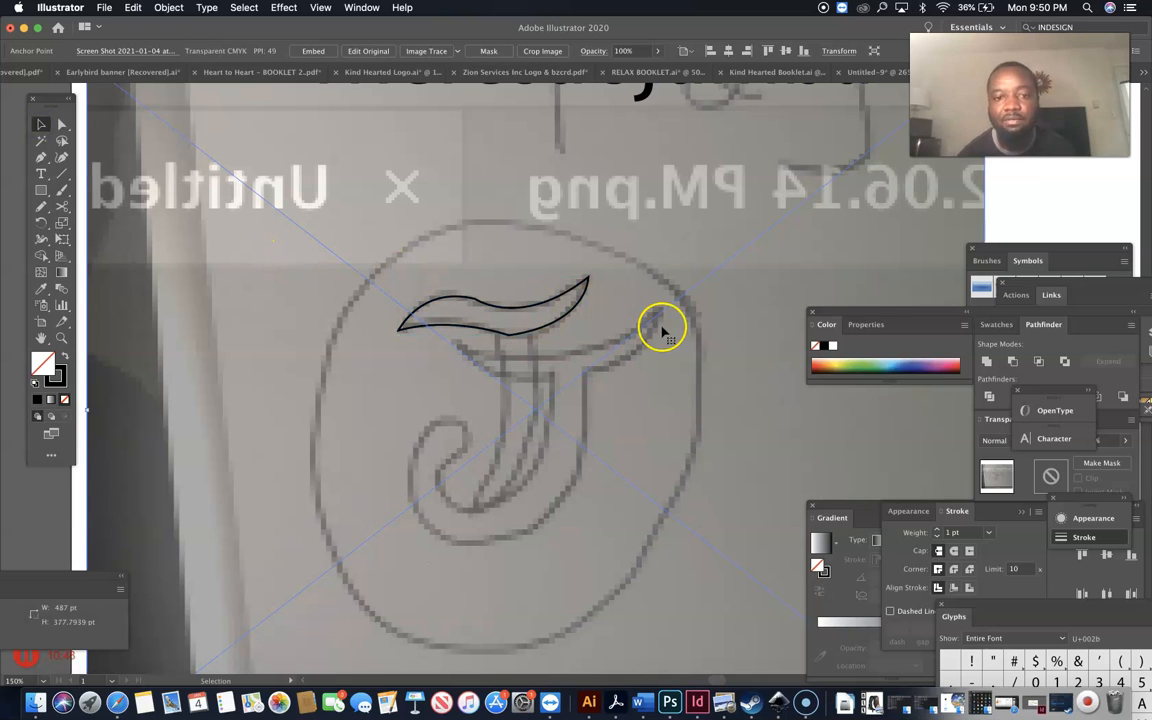
Trace the J's curved stem down to its bottom point and back as a closed outline.
click(40, 157)
click(536, 333)
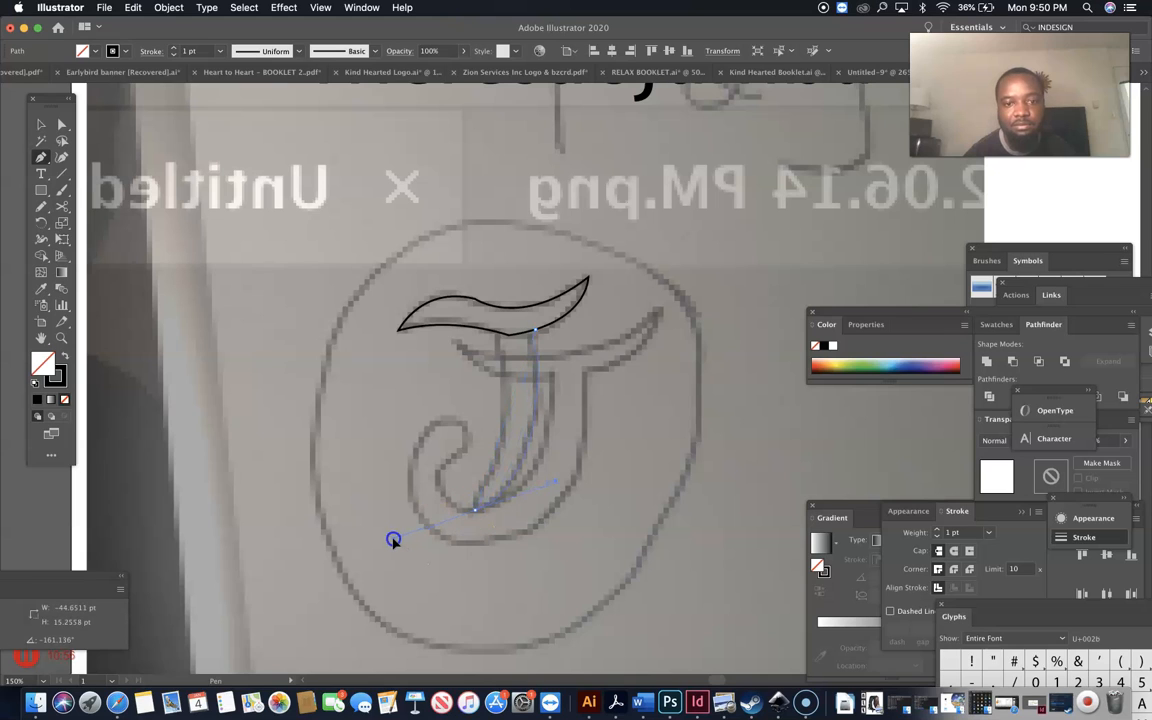
drag(393, 540, 393, 540)
click(474, 510)
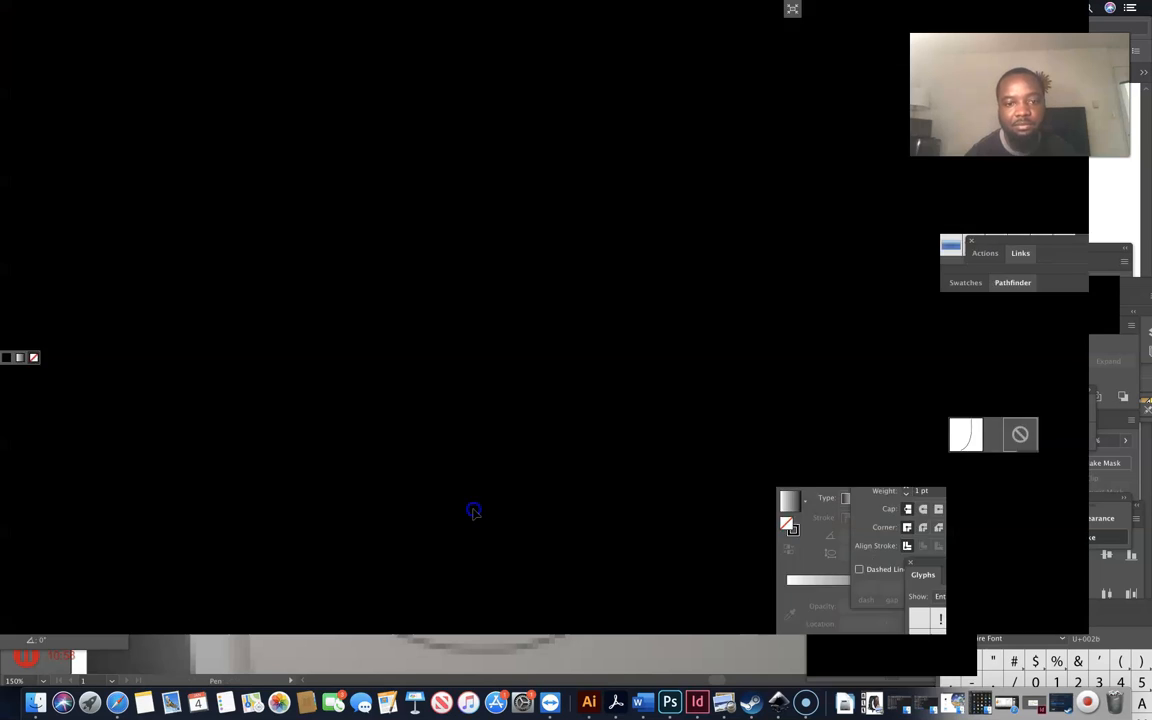
drag(493, 331, 478, 311)
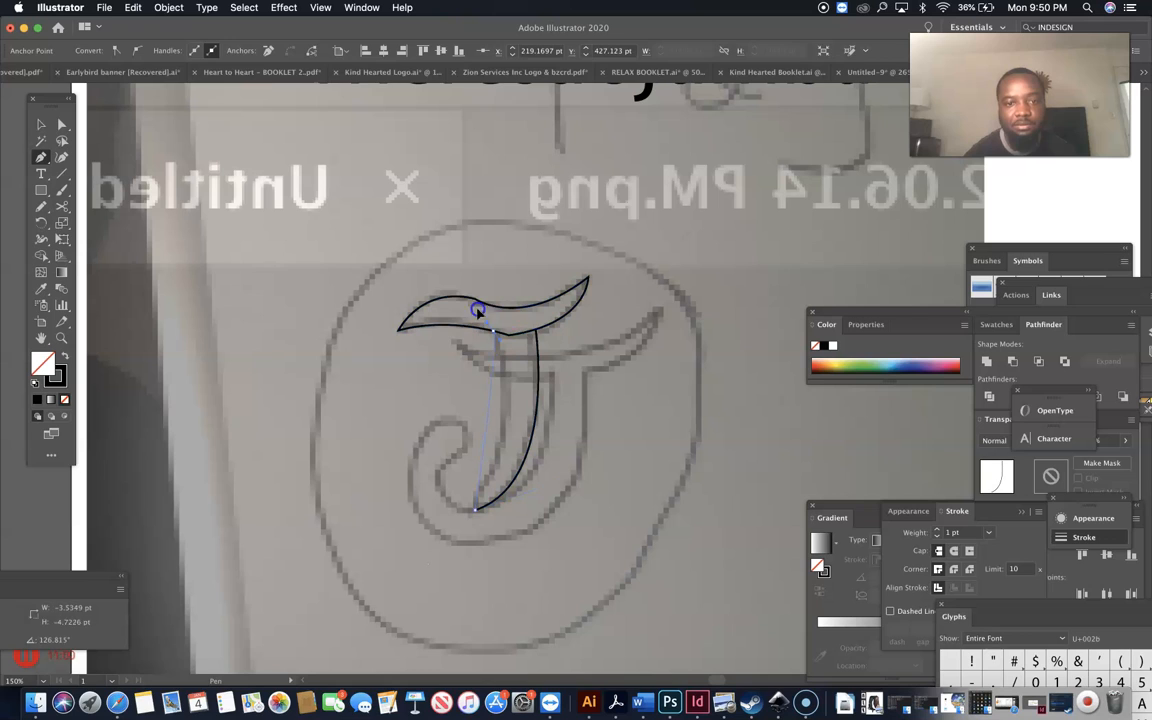
drag(454, 262, 453, 243)
click(494, 332)
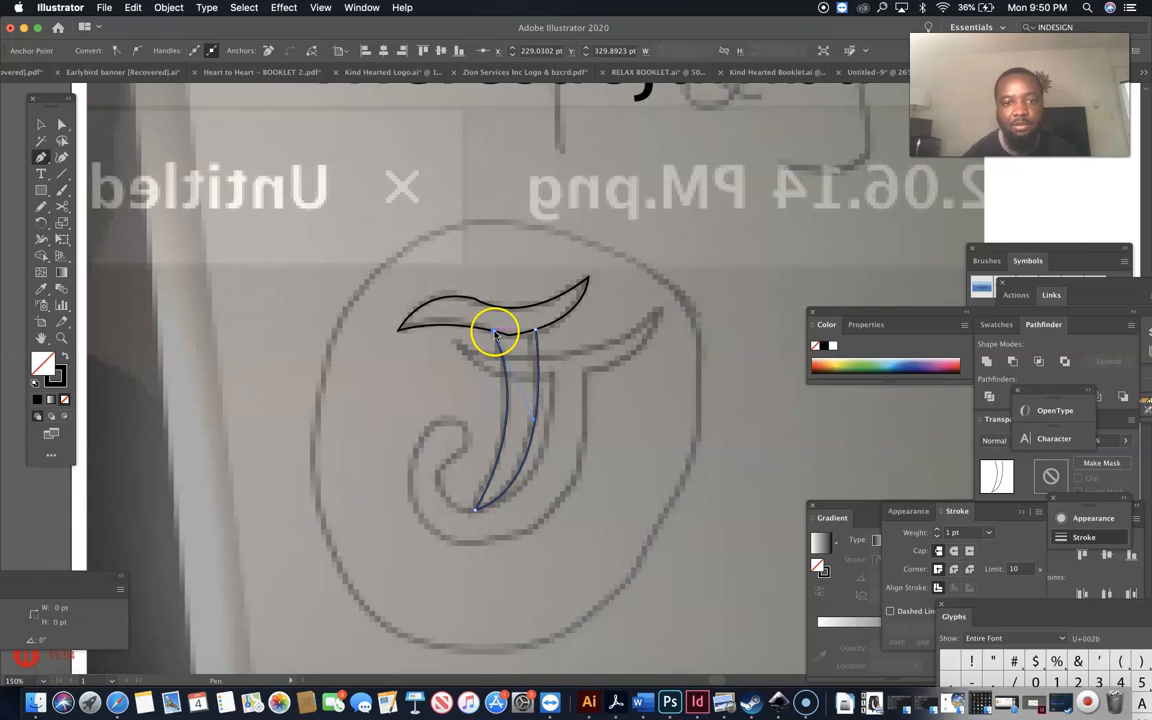
click(535, 330)
drag(535, 330, 560, 326)
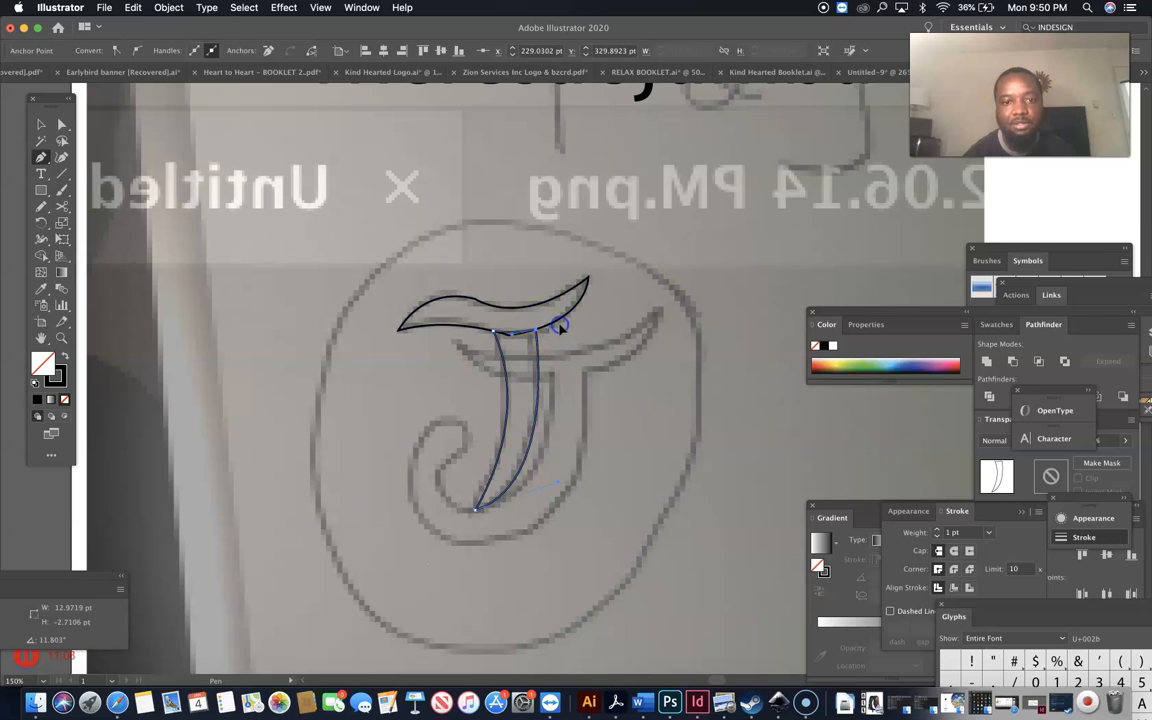
click(41, 125)
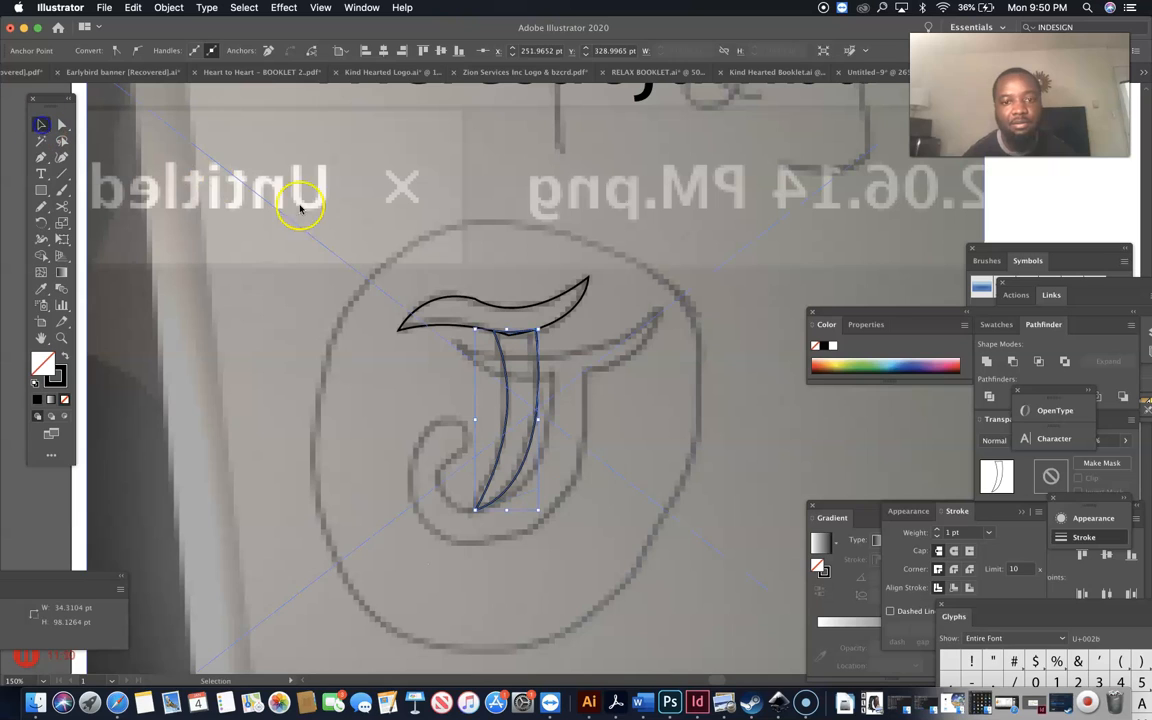
click(250, 286)
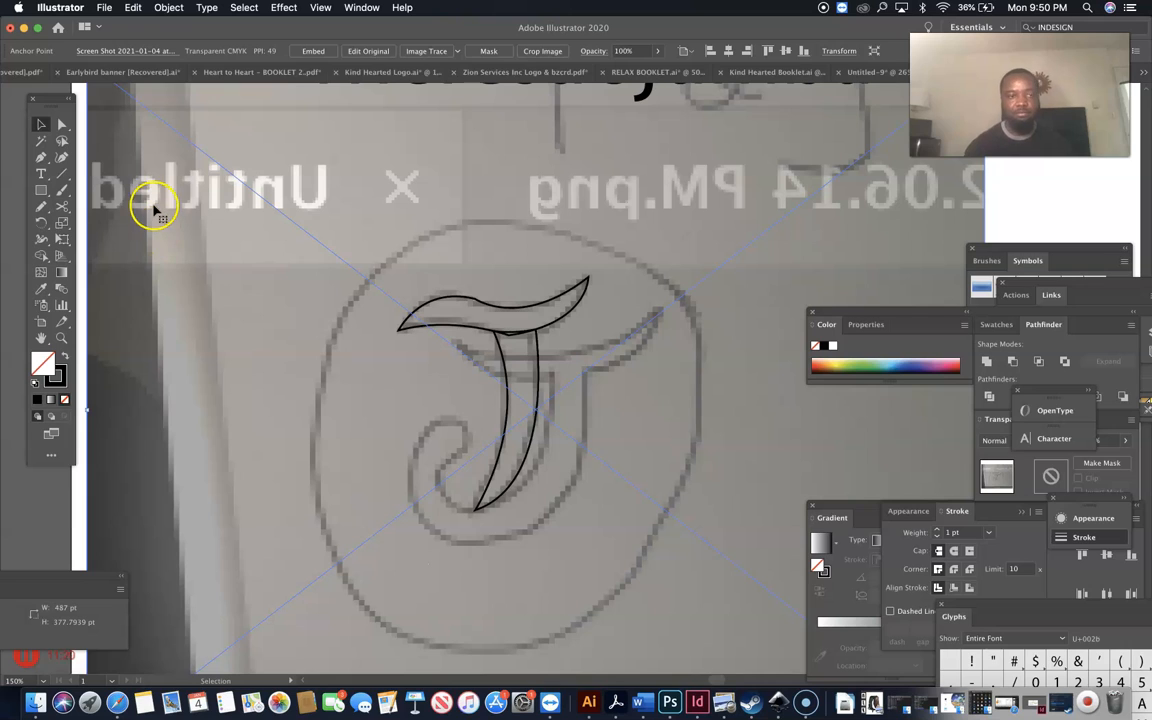
Trace the lower crossbar to its right tip, then down the J's right side to the bottom.
click(41, 157)
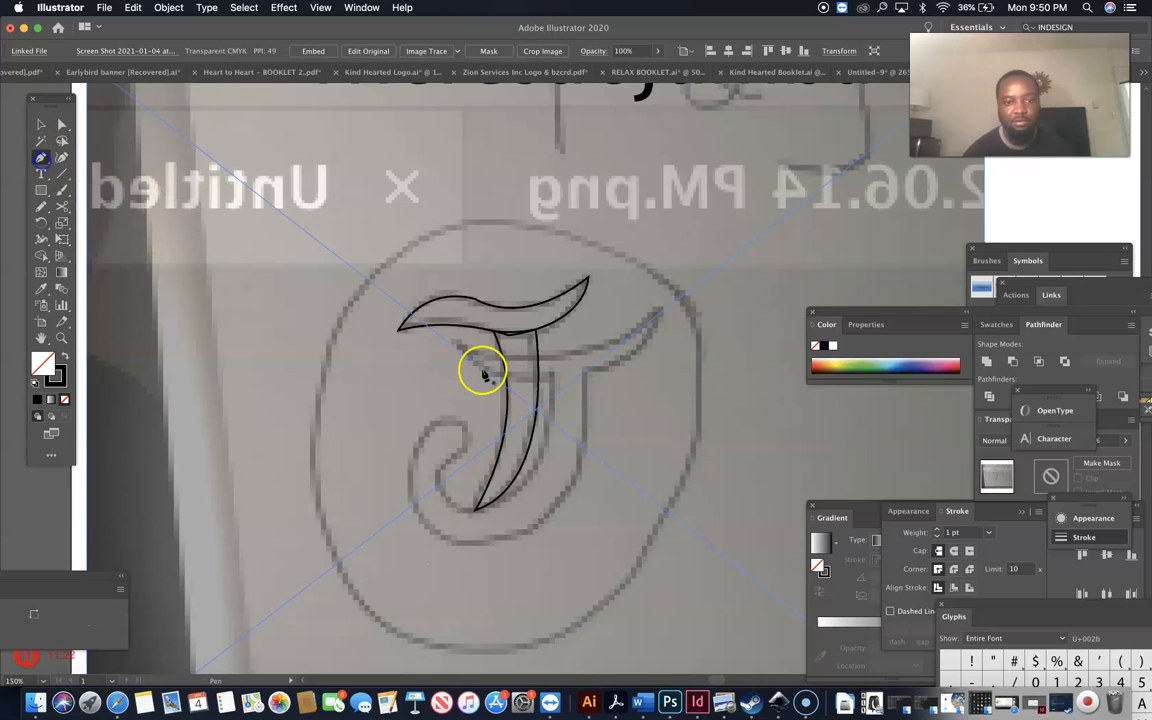
click(459, 345)
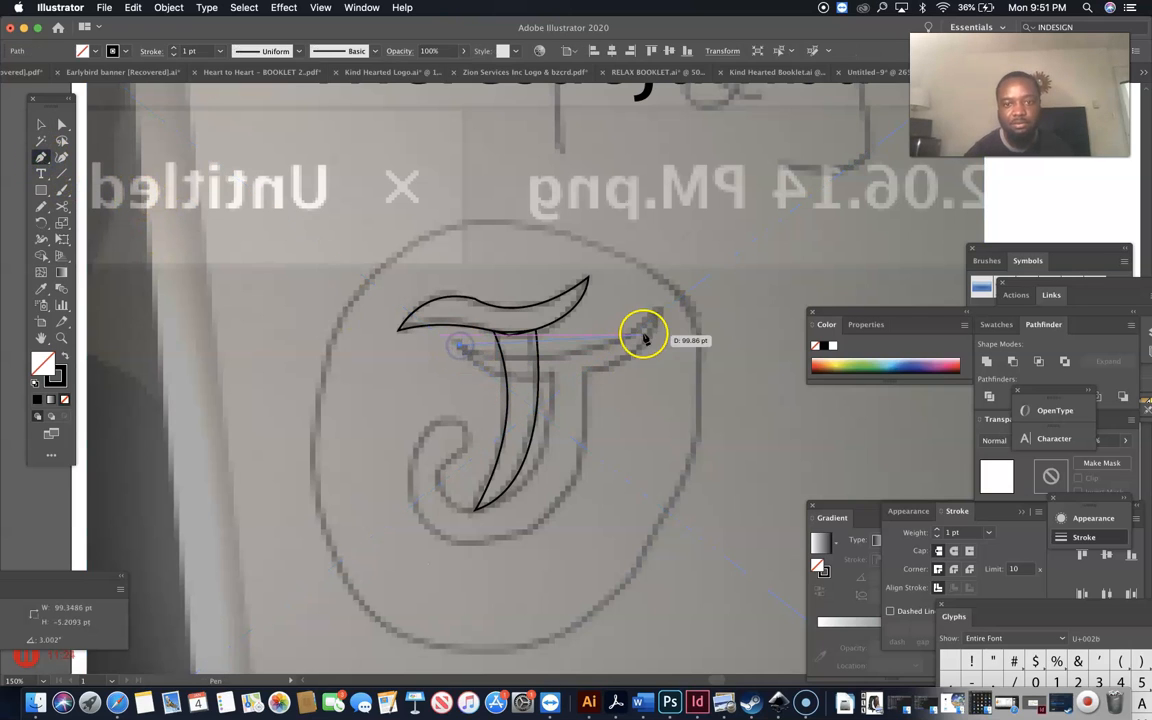
drag(658, 308, 778, 218)
click(658, 309)
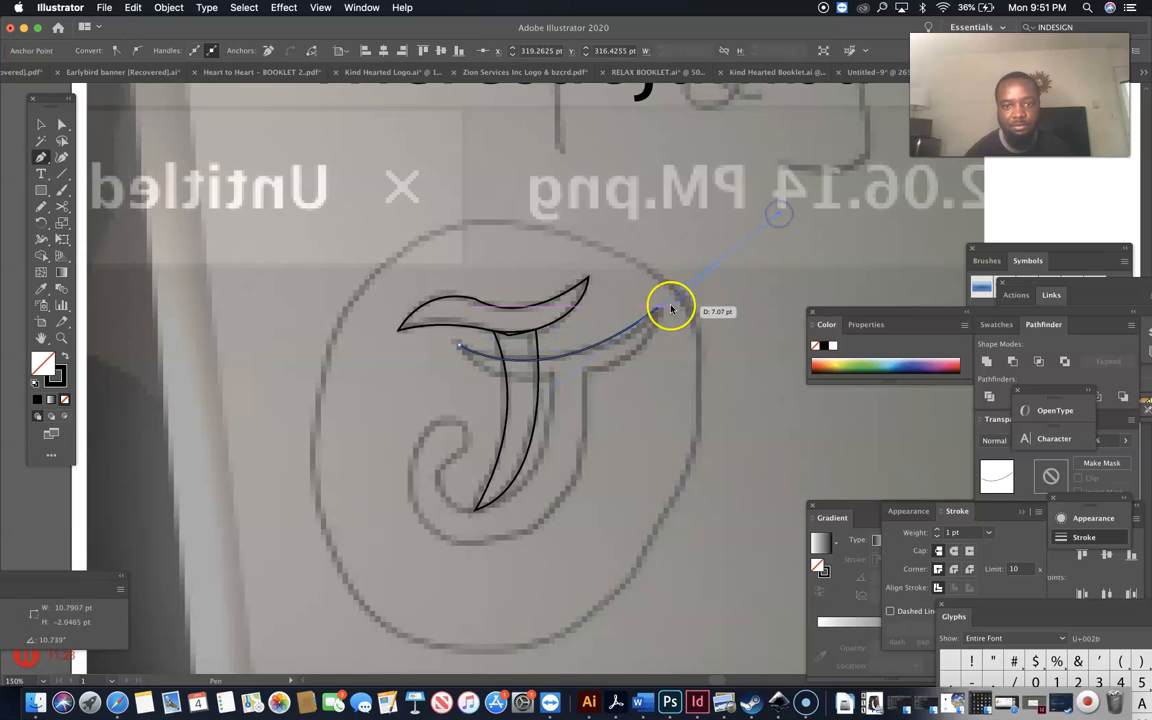
drag(583, 375, 510, 388)
click(585, 376)
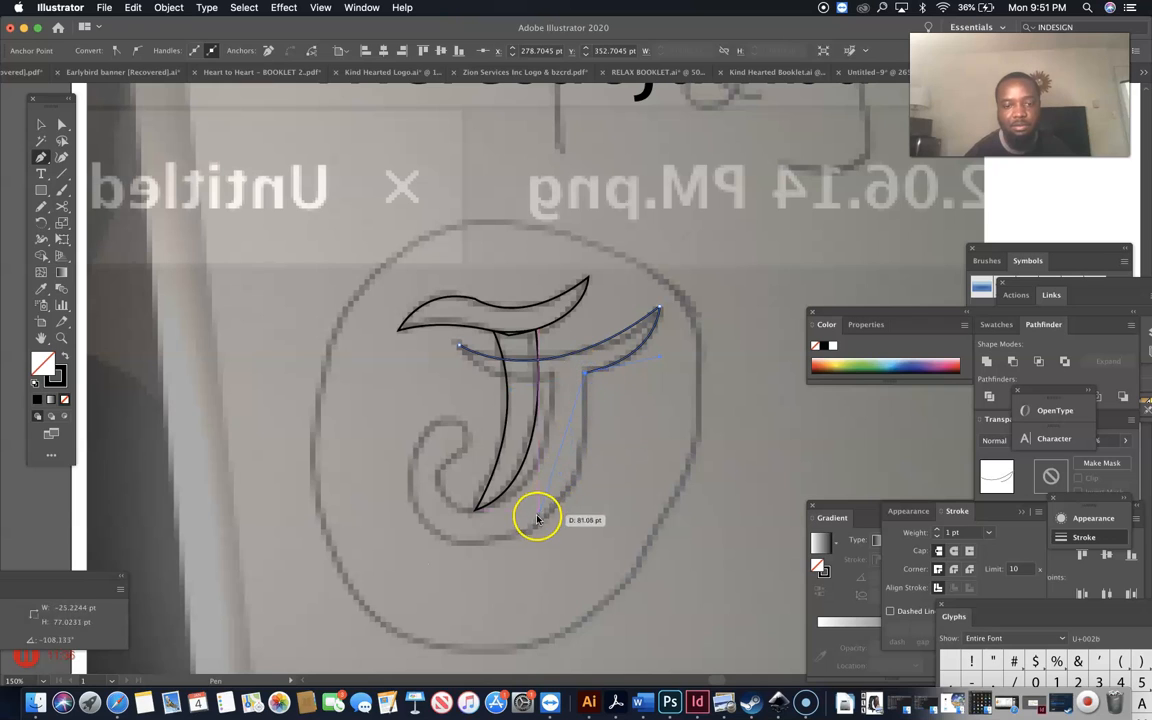
click(511, 538)
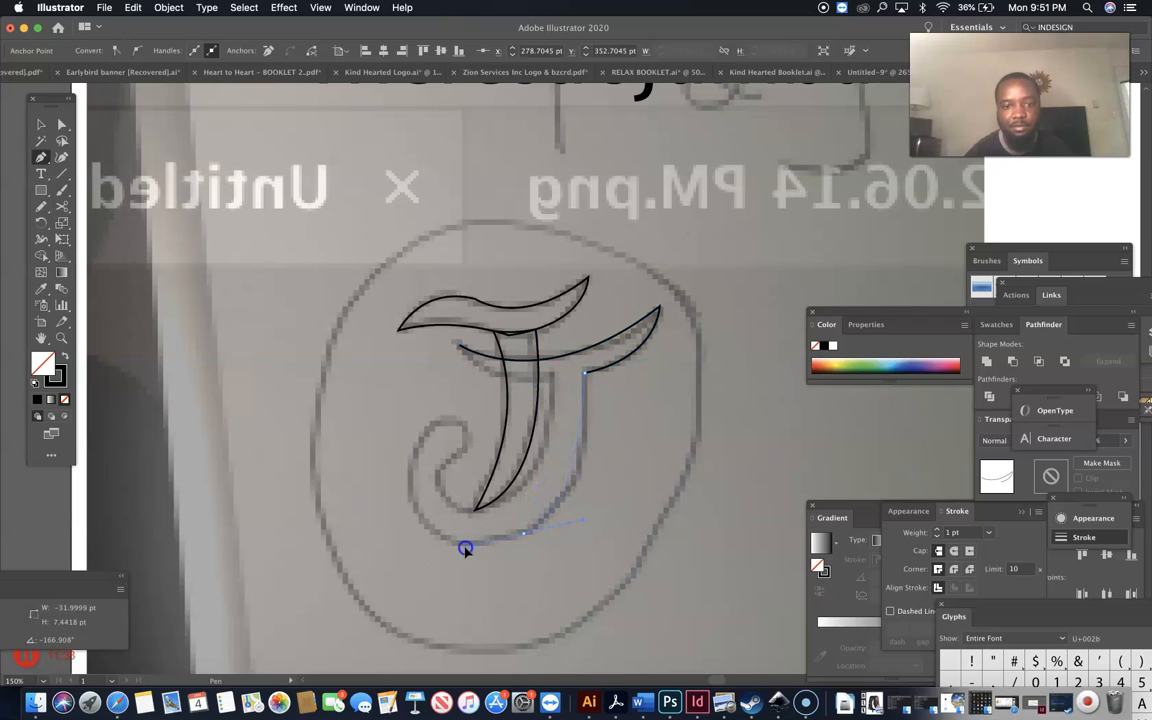
drag(440, 563, 439, 562)
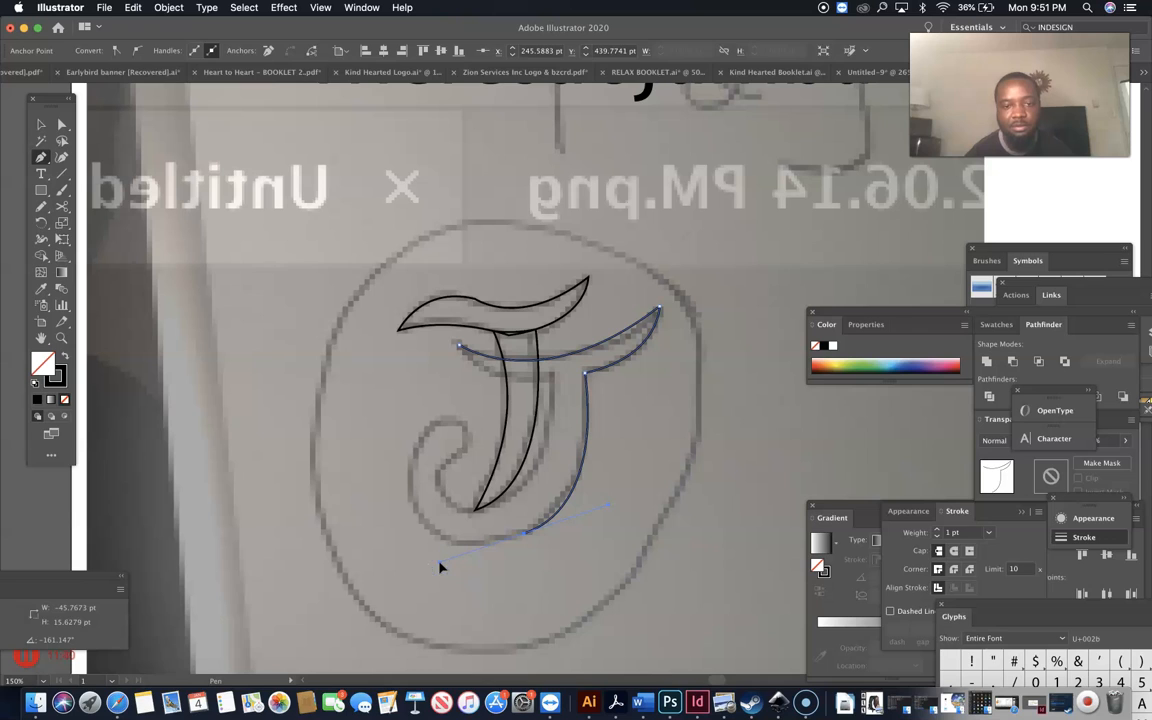
drag(523, 533, 409, 477)
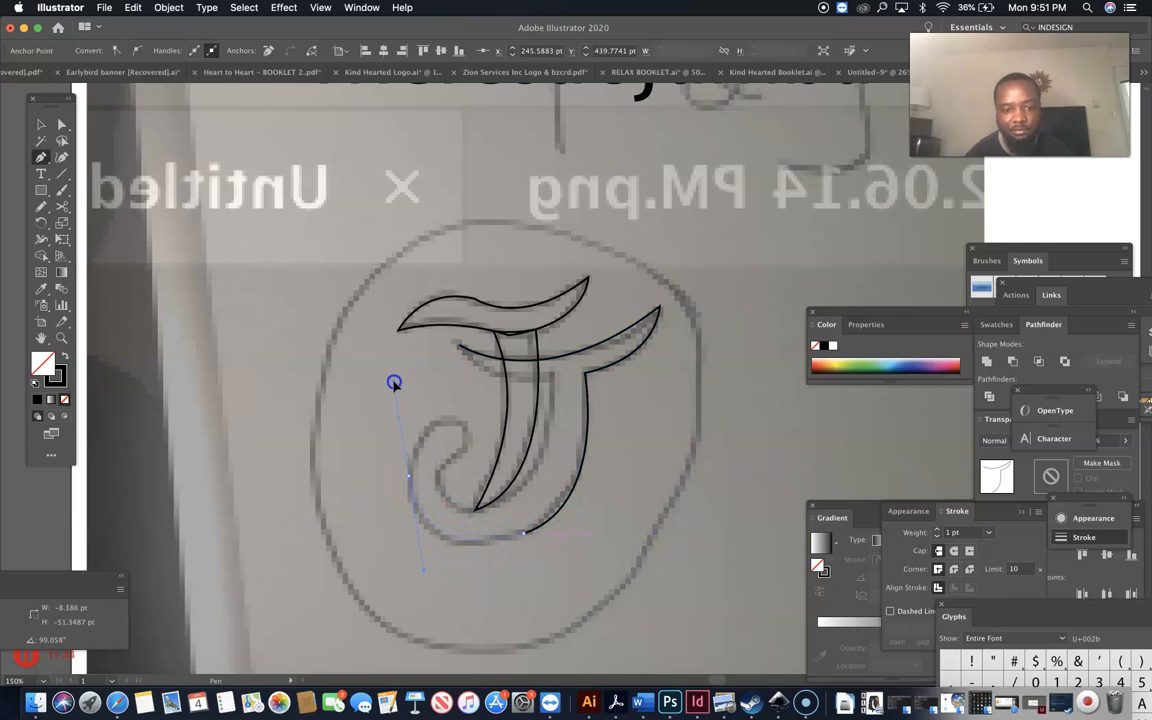
Trace the J's hook curl back up to the crossbar and close the outline.
click(411, 478)
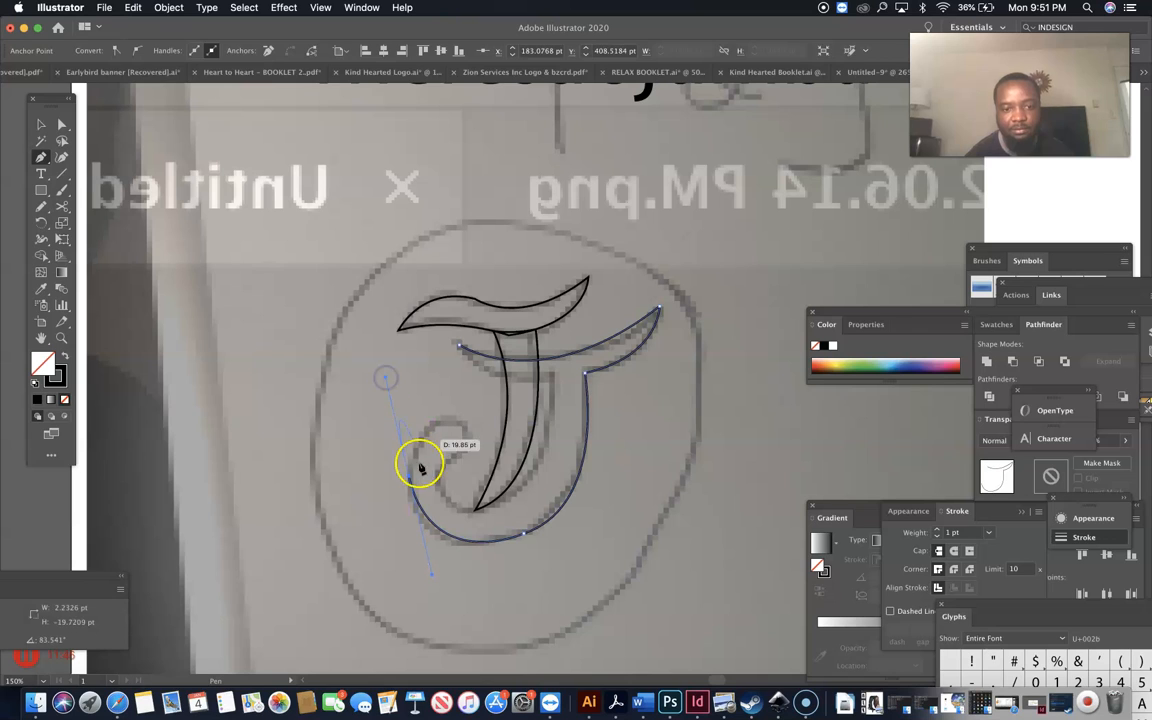
drag(460, 432, 514, 442)
click(465, 427)
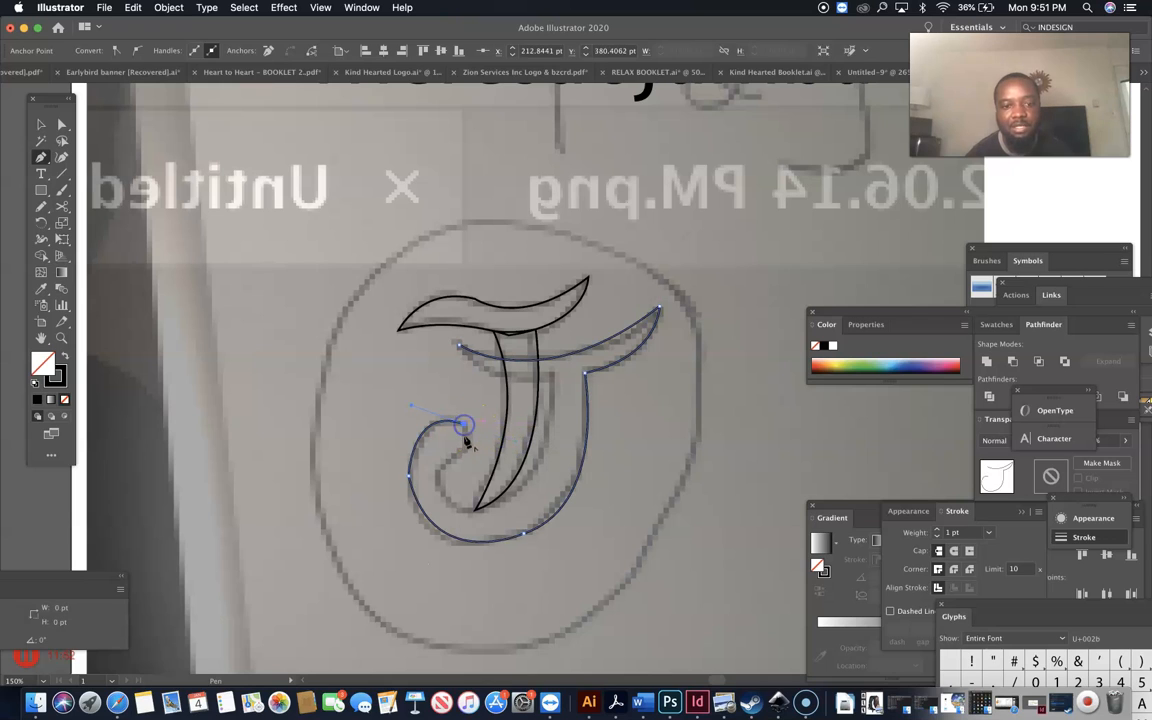
drag(439, 474, 520, 490)
click(440, 478)
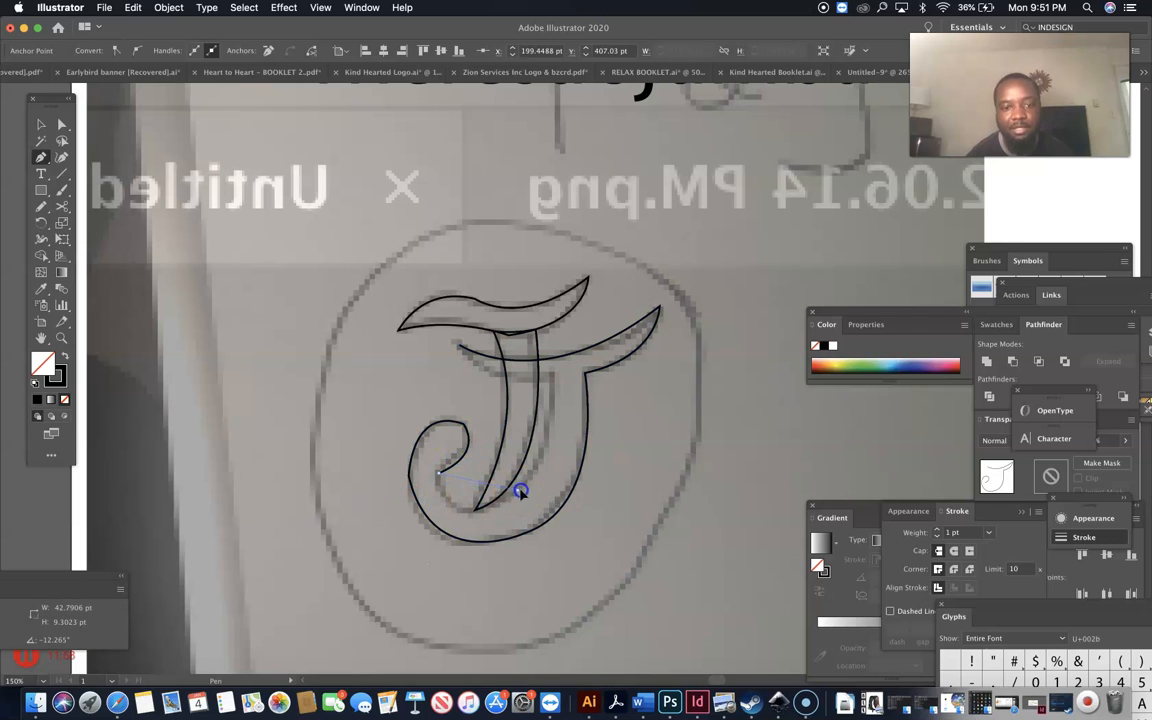
drag(602, 437, 602, 437)
click(519, 491)
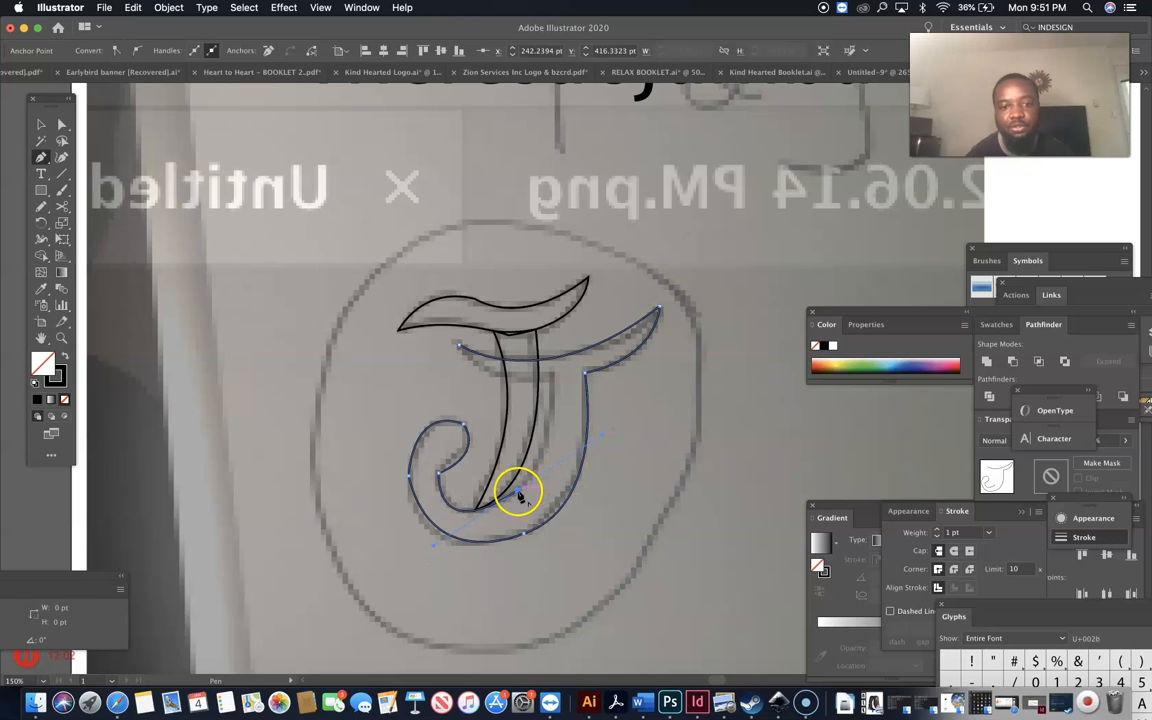
drag(551, 380, 556, 287)
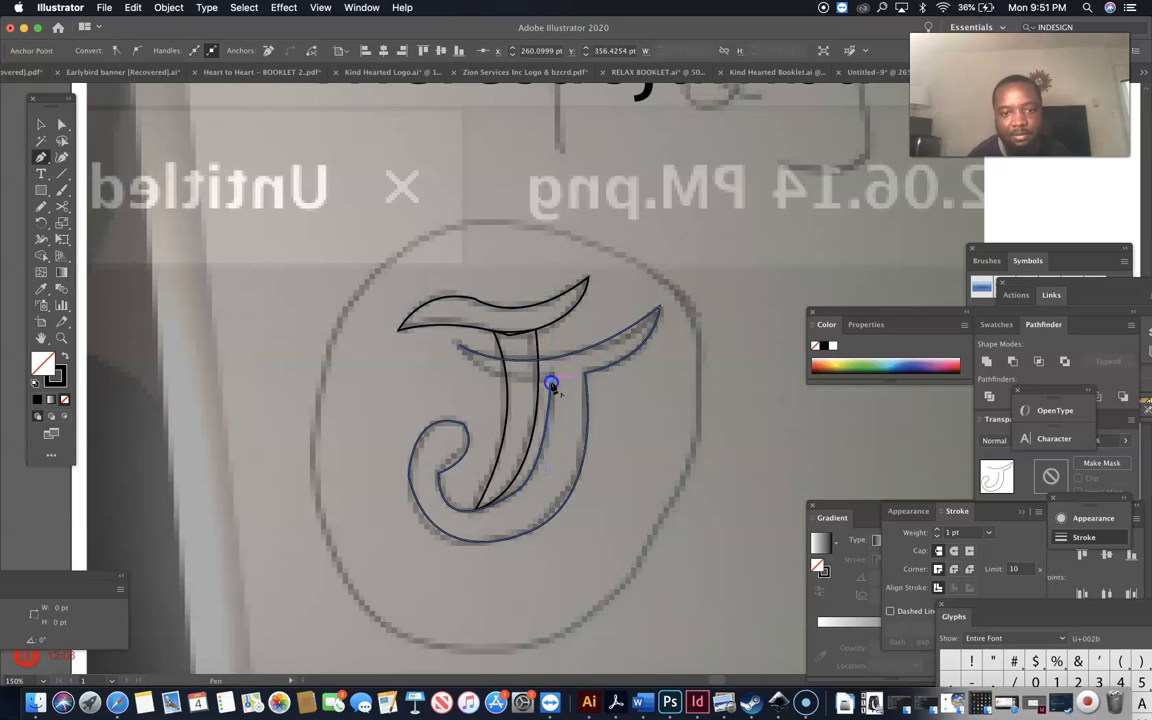
drag(457, 345, 455, 326)
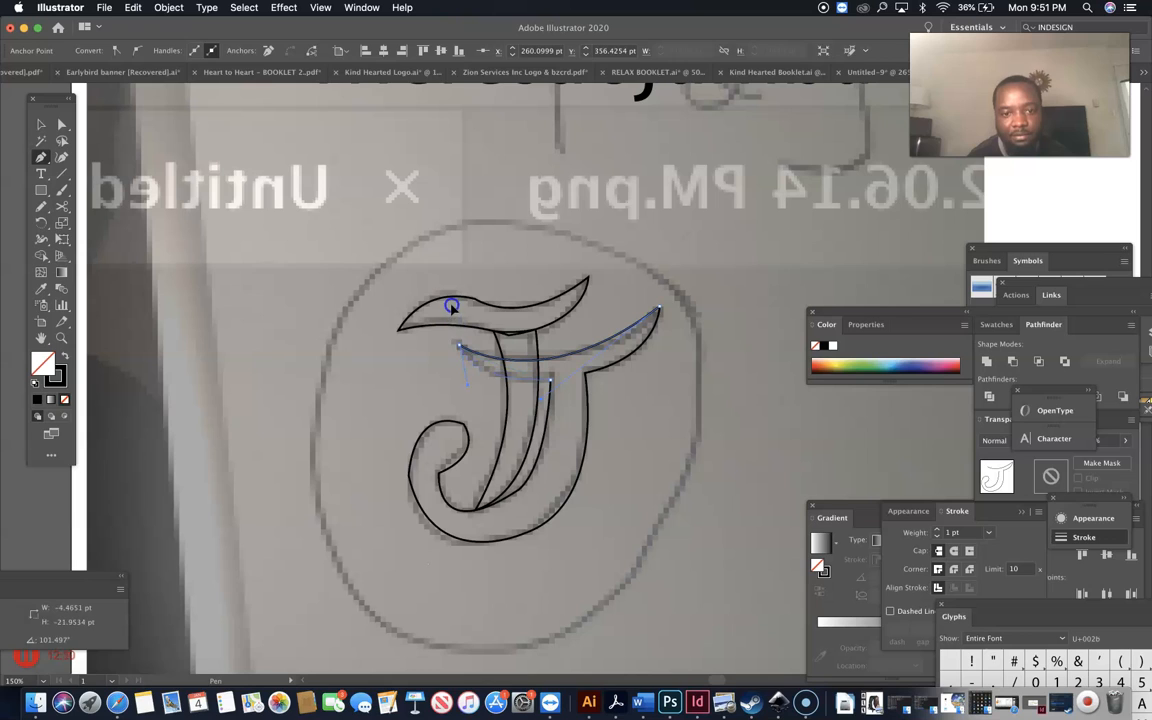
click(41, 124)
click(476, 386)
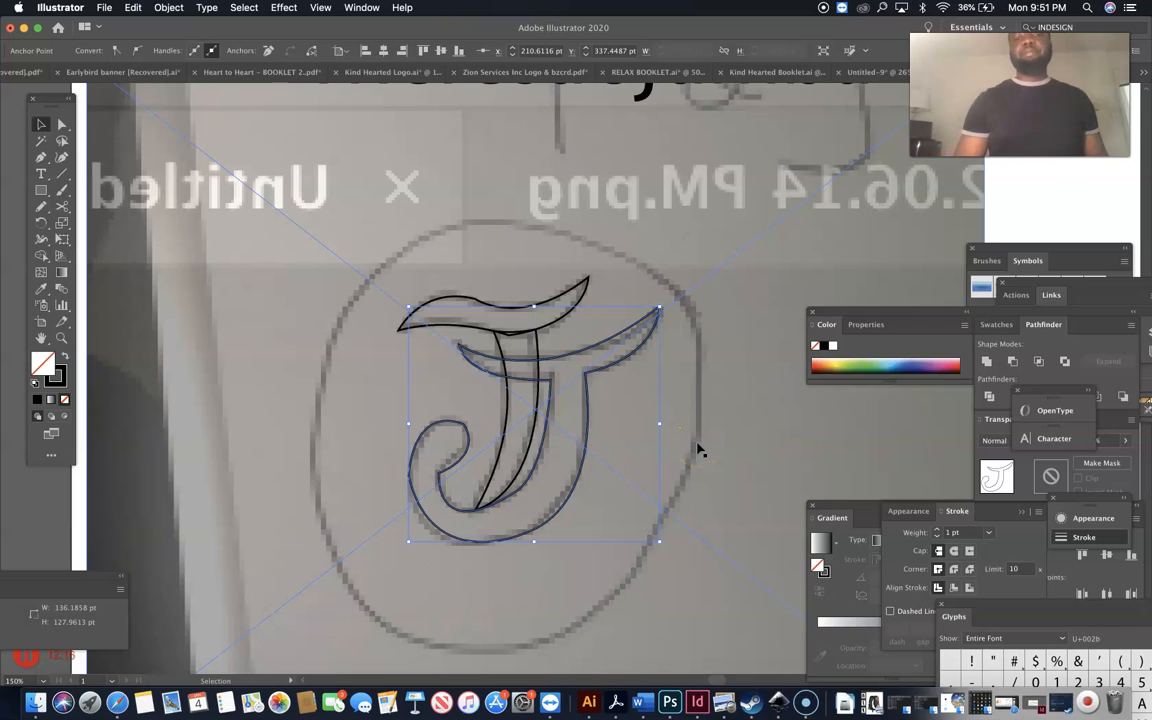
Select the J path and the reference screenshot, then open the Rectangle tool's shape flyout.
click(521, 489)
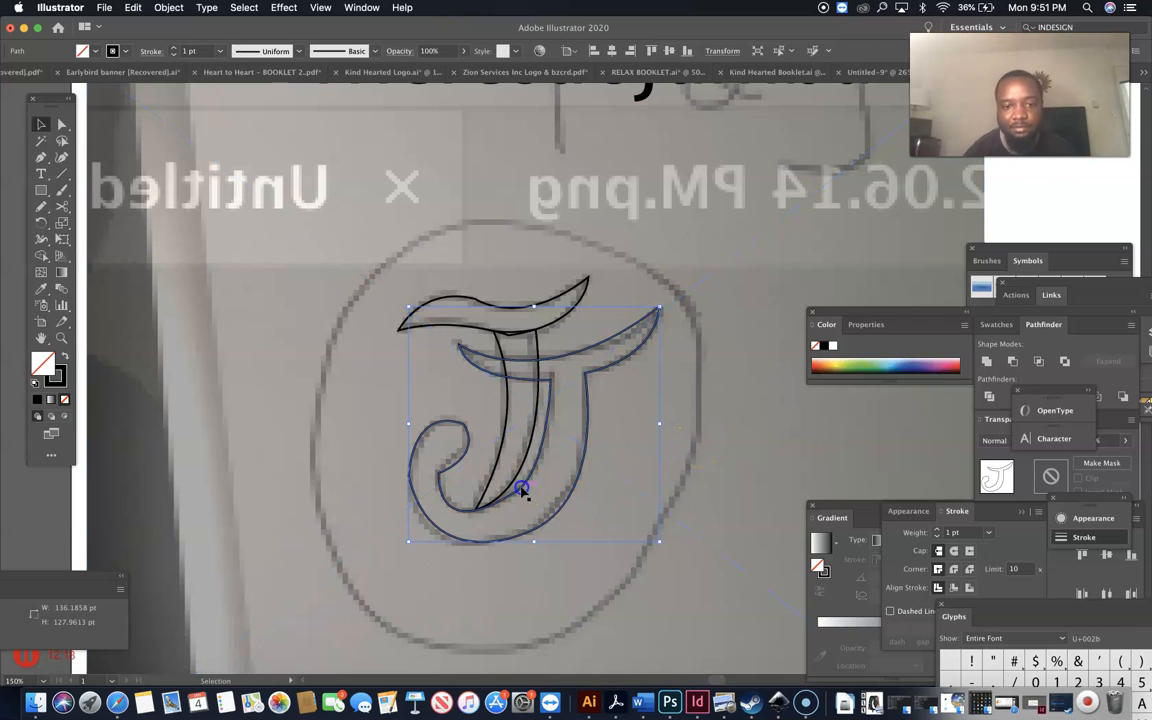
click(722, 438)
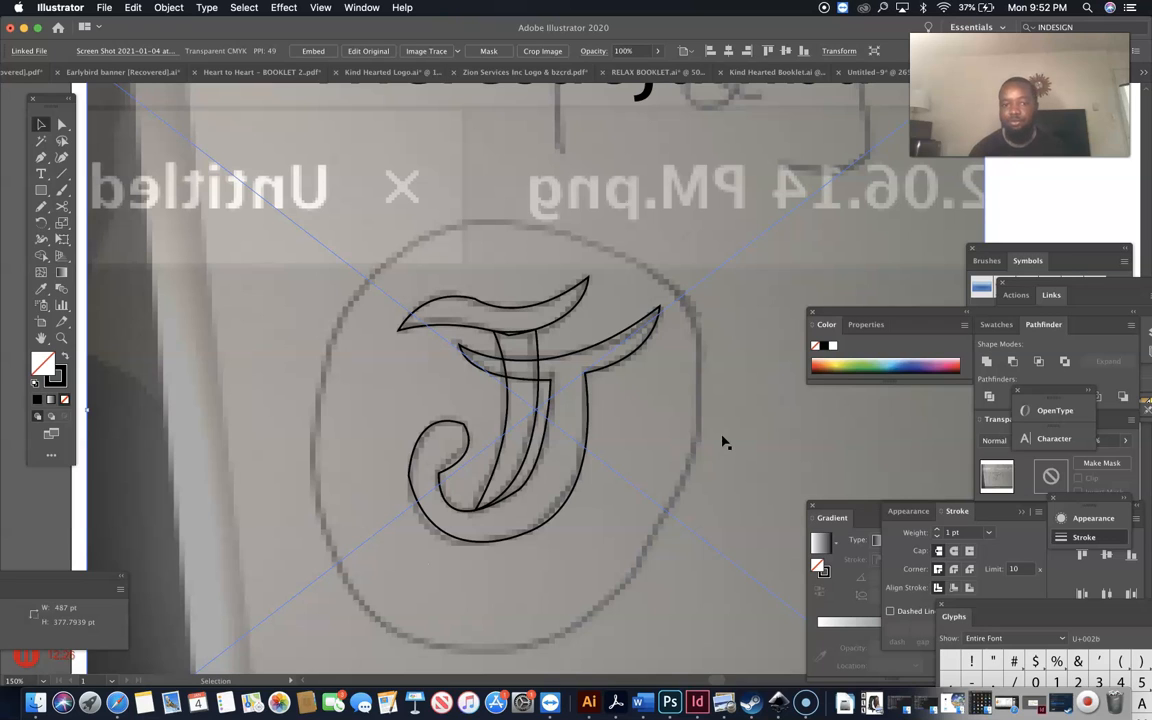
click(39, 197)
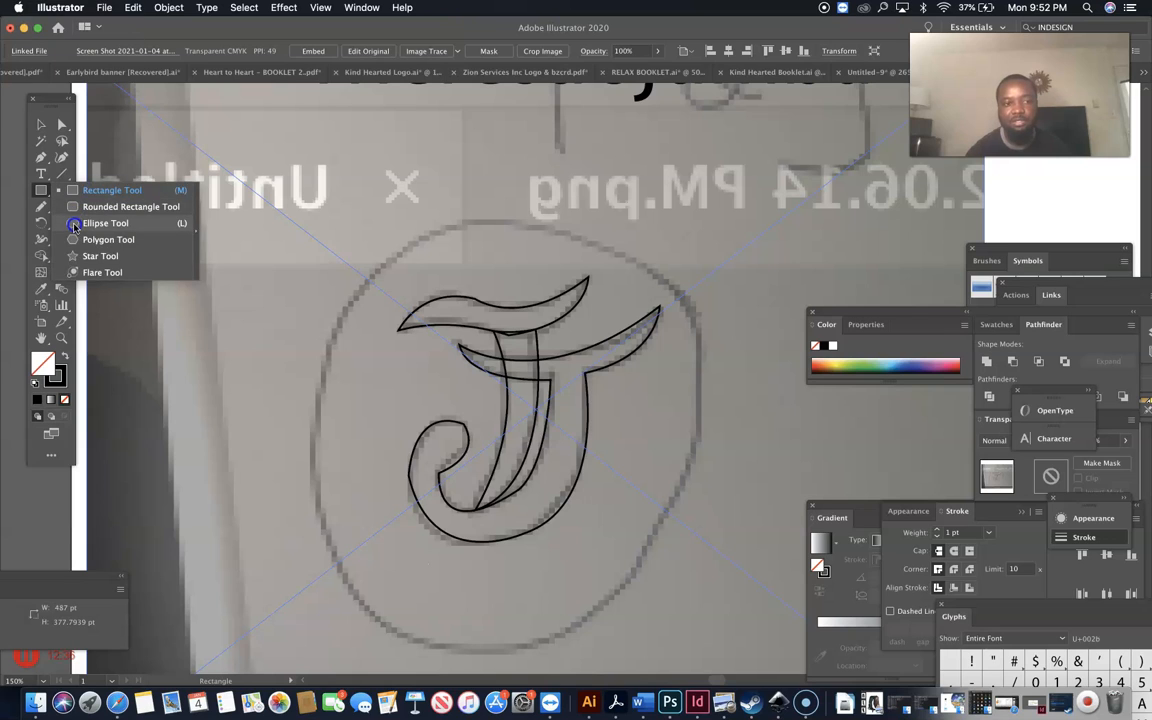
Draw a circle about 226.6 pt wide around the J and nudge it up to centre it.
click(74, 226)
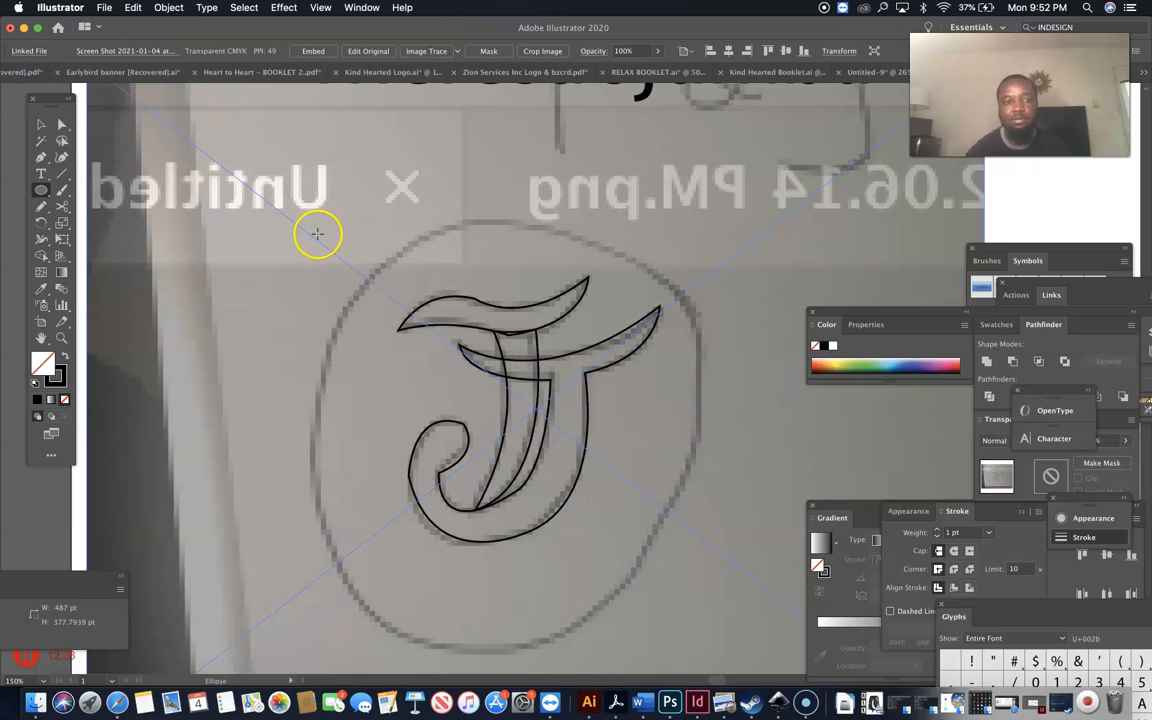
drag(315, 235, 732, 553)
key(Up)
key(Up)
key(Up)
key(Up)
key(Up)
key(Up)
key(Up)
key(Up)
key(Up)
key(Up)
key(Up)
key(Up)
key(Up)
key(Up)
key(Up)
key(Up)
key(Up)
key(Up)
key(Up)
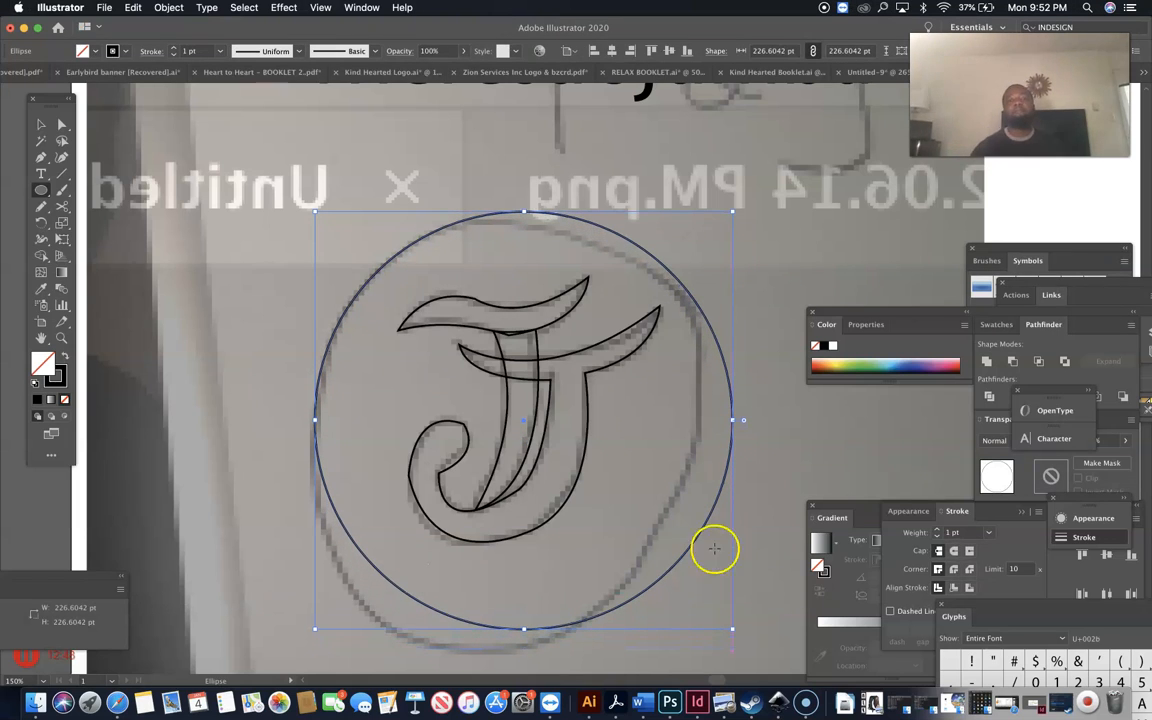
click(278, 257)
Zoom out, drag the sketch screenshot off the artboard, and shift the circled J right.
key(super+minus)
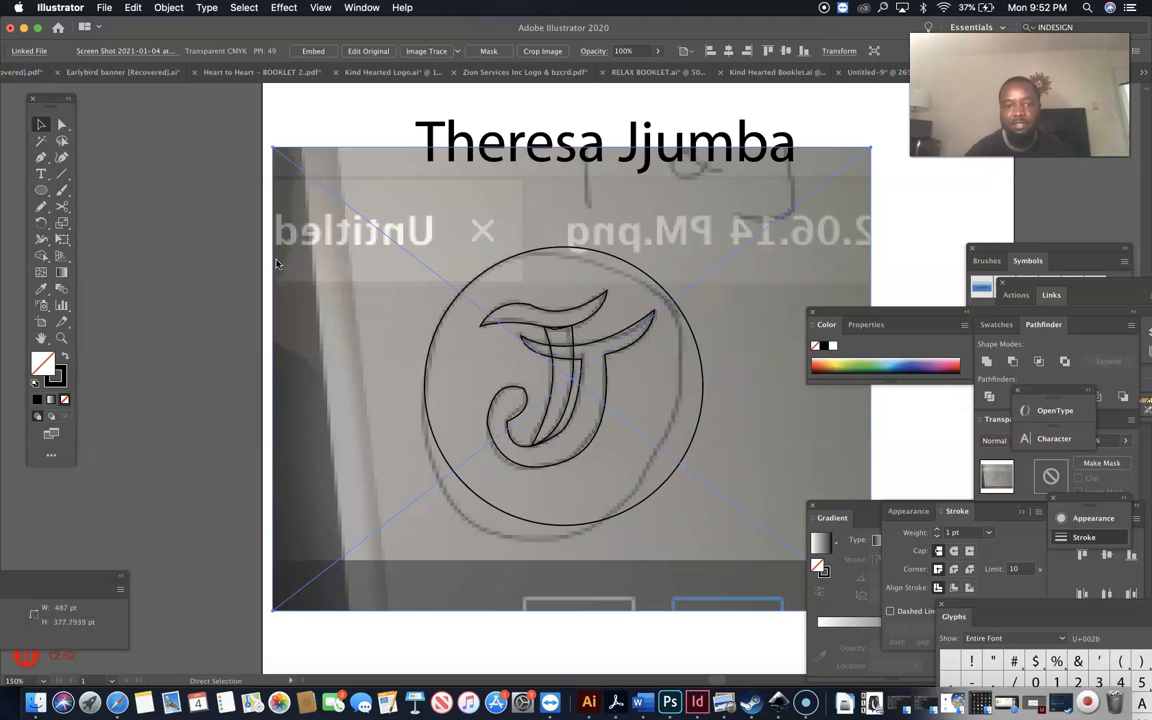
key(super+minus)
key(super+minus)
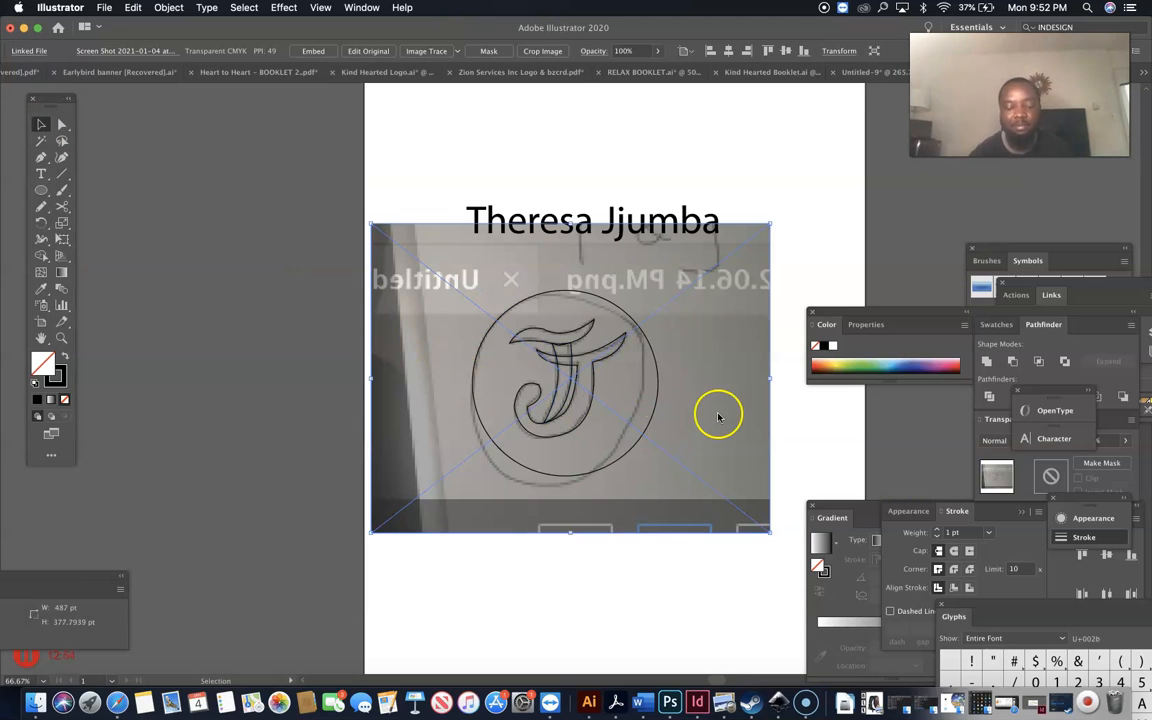
drag(718, 415, 324, 438)
click(543, 525)
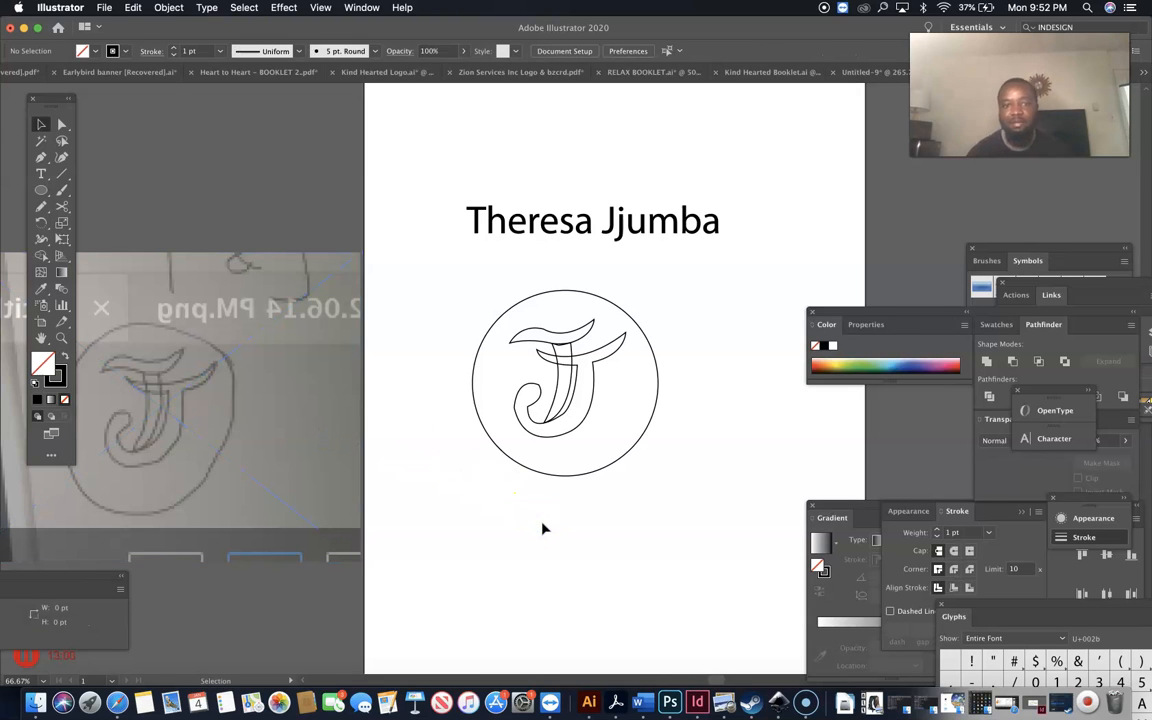
drag(675, 248, 461, 506)
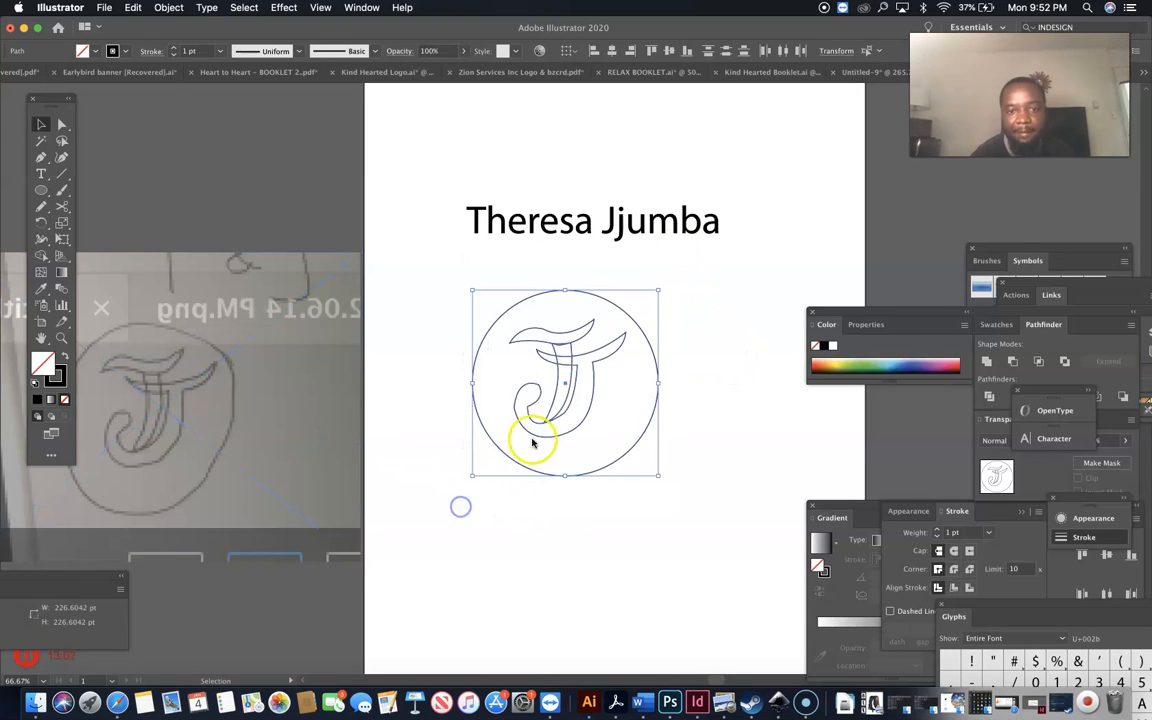
drag(568, 388, 591, 386)
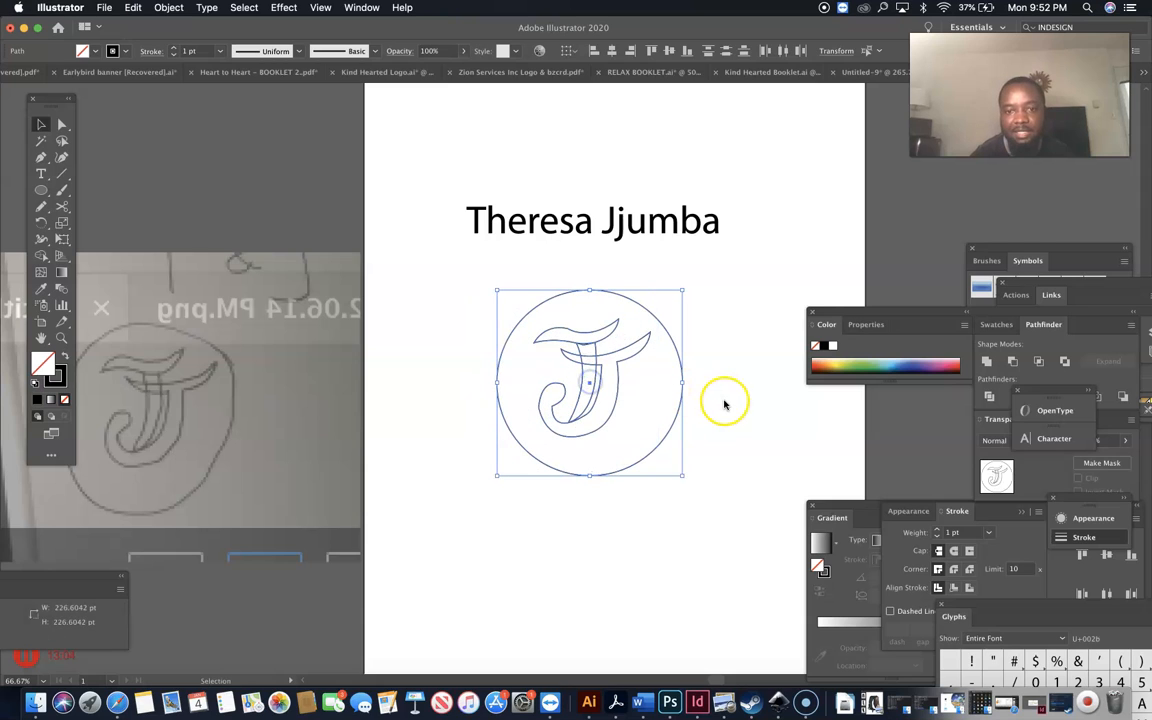
click(724, 403)
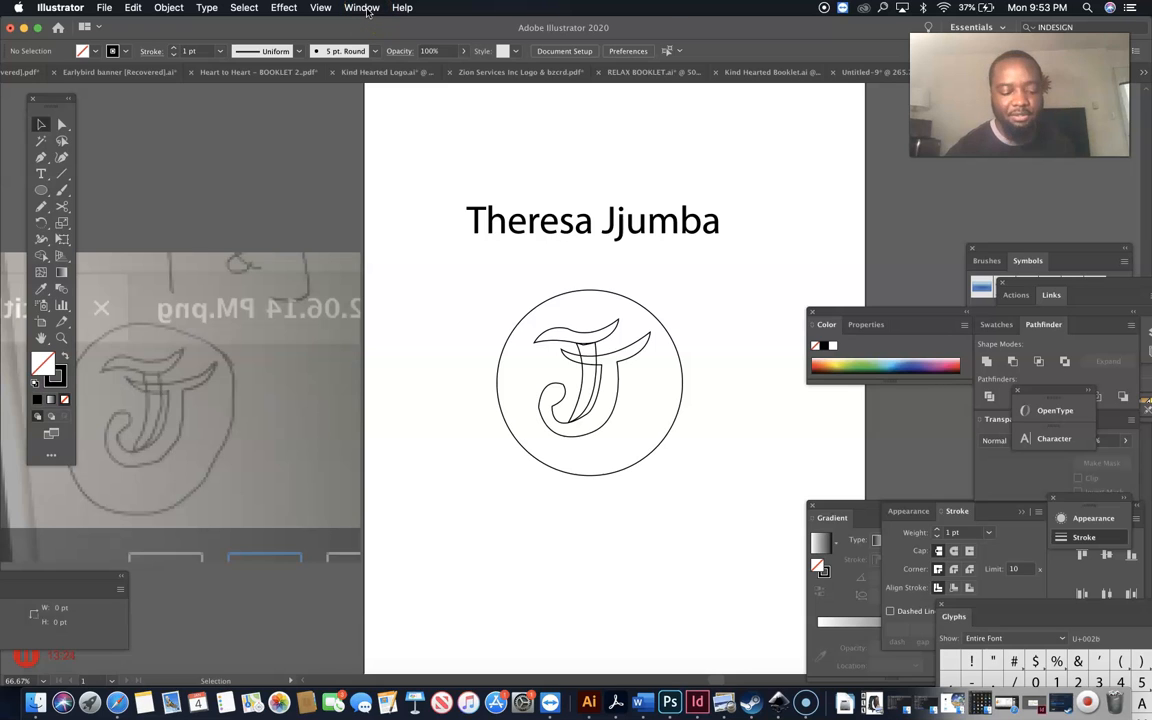
Open the Swatches panel from the Window menu and select the J's curved body.
click(363, 8)
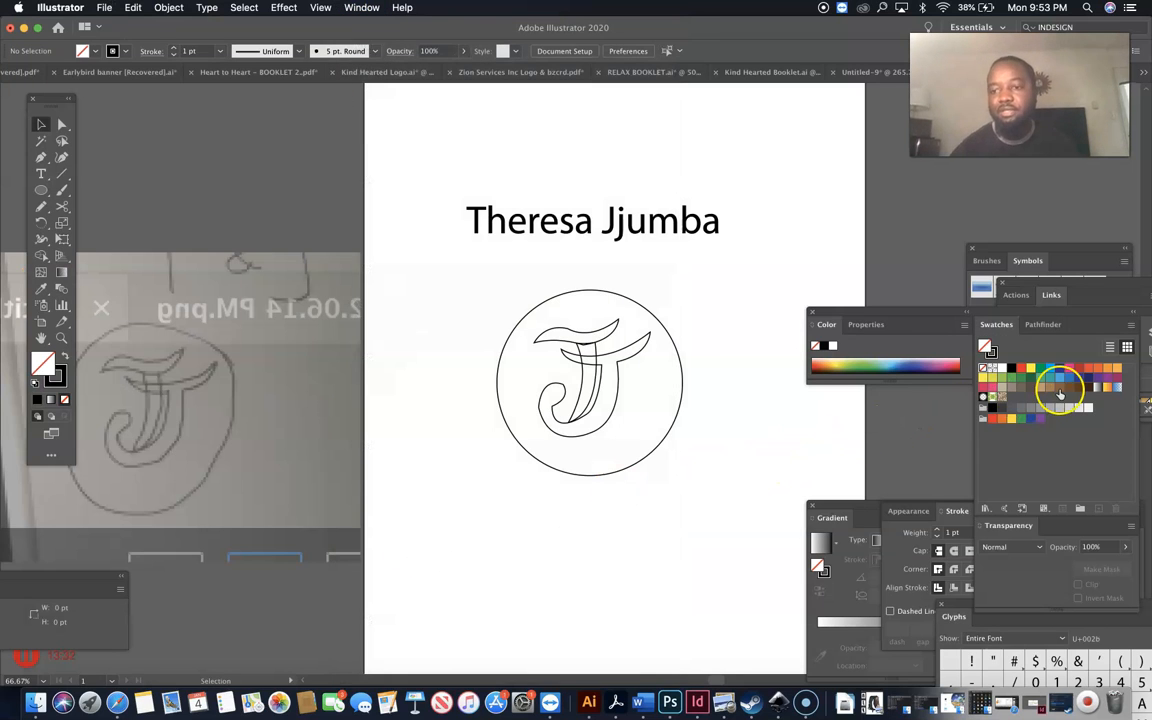
click(619, 393)
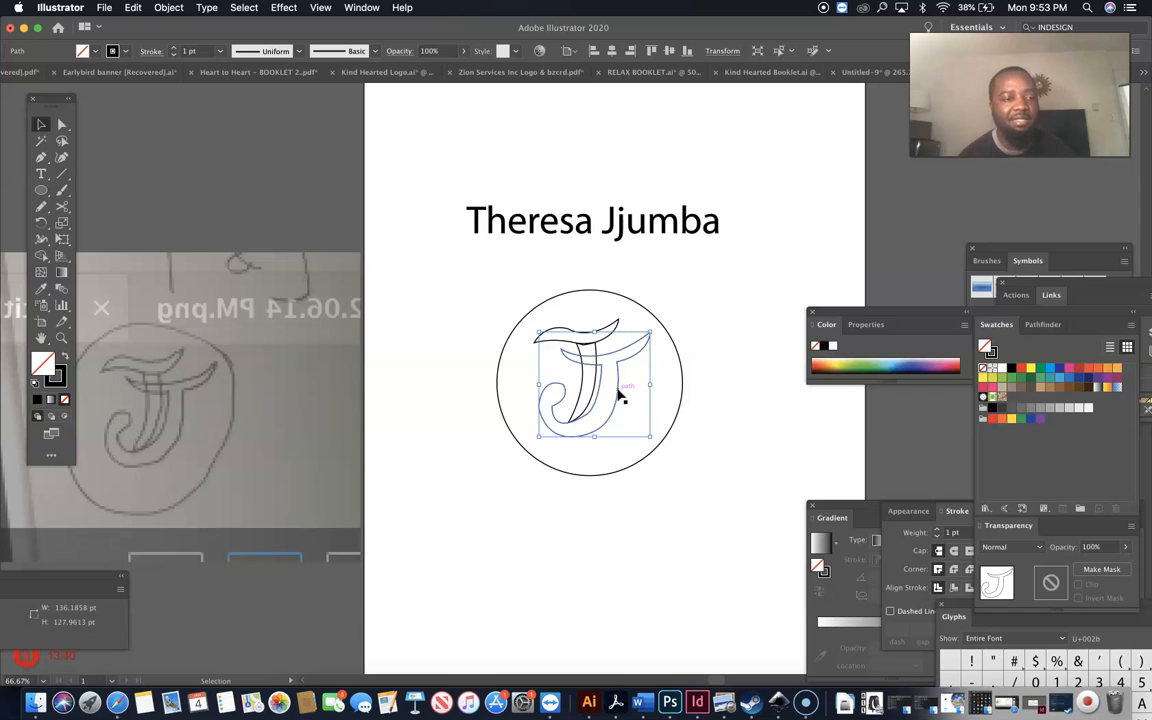
Fill the J body with the magenta swatch, and its top stroke and stem with blue.
click(1070, 373)
click(718, 448)
click(603, 347)
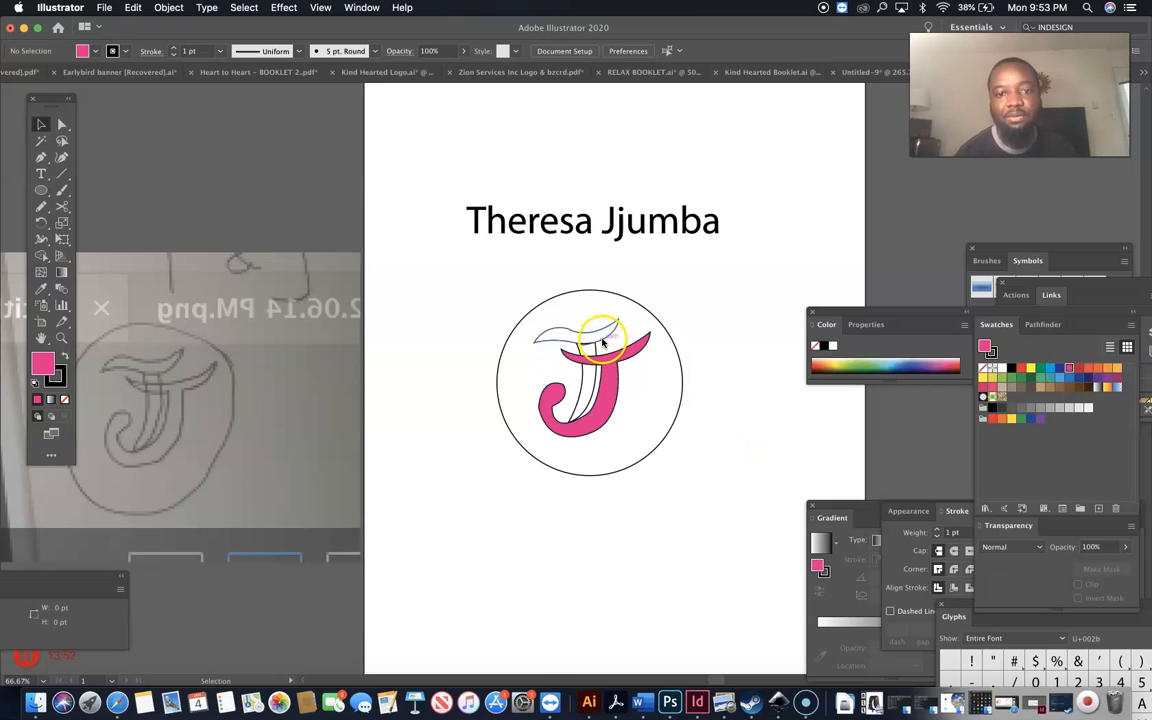
click(602, 341)
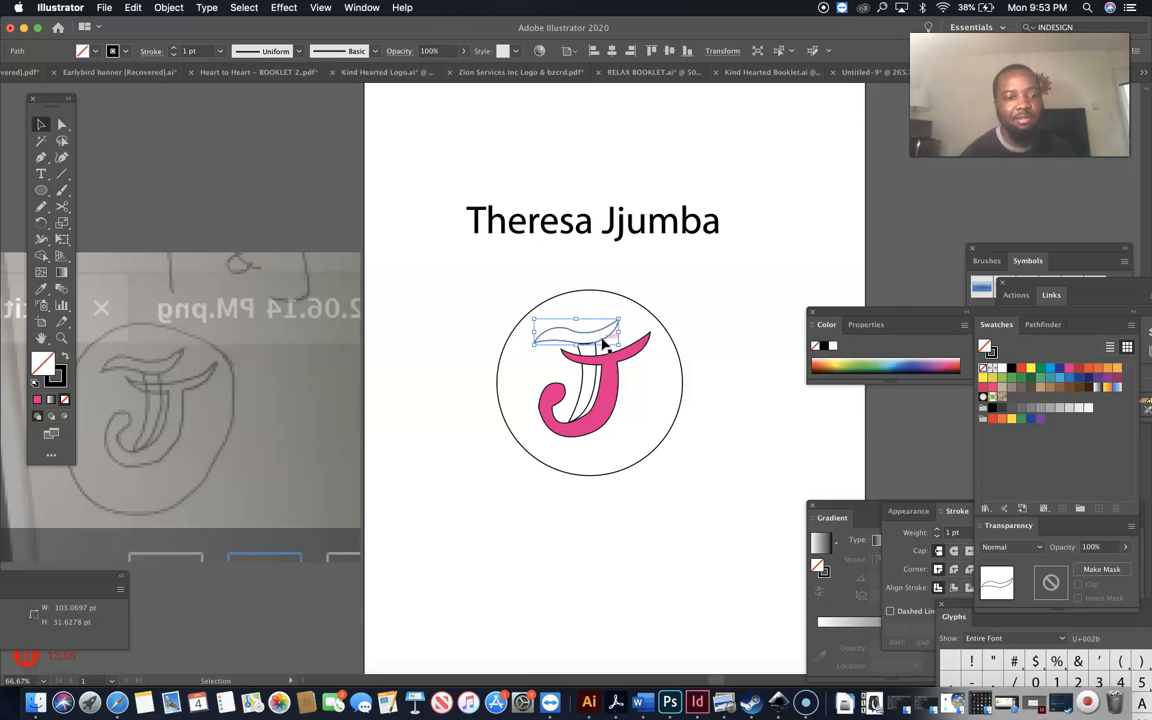
click(1049, 368)
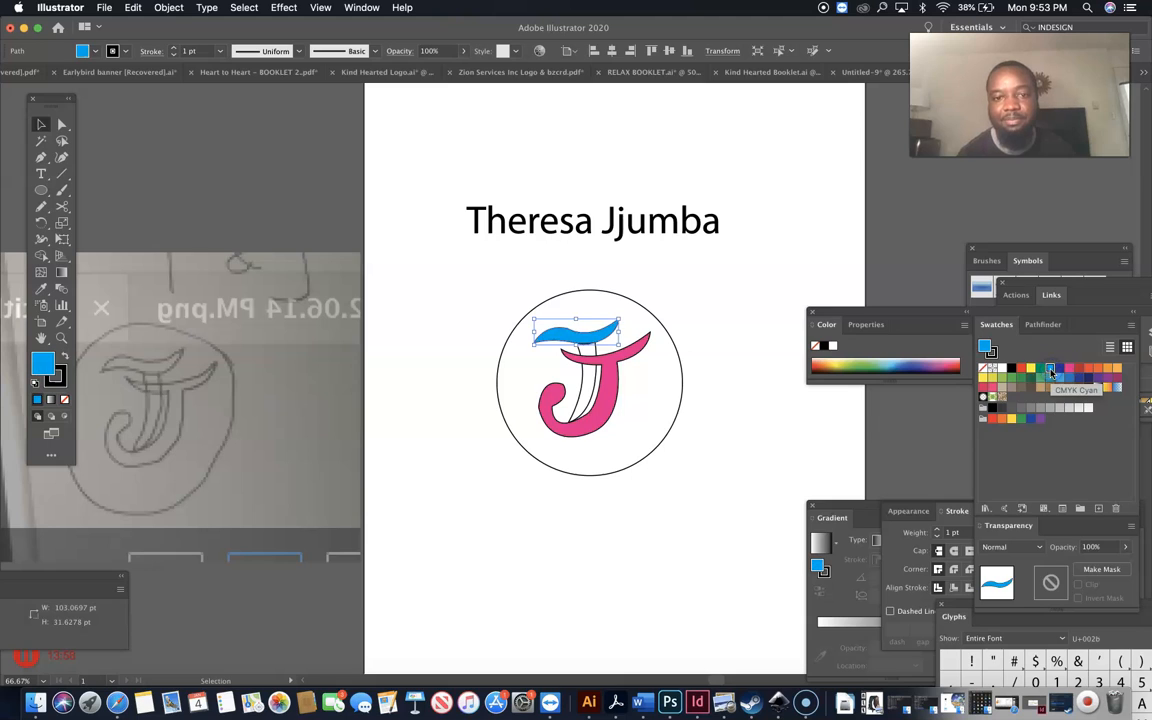
click(594, 393)
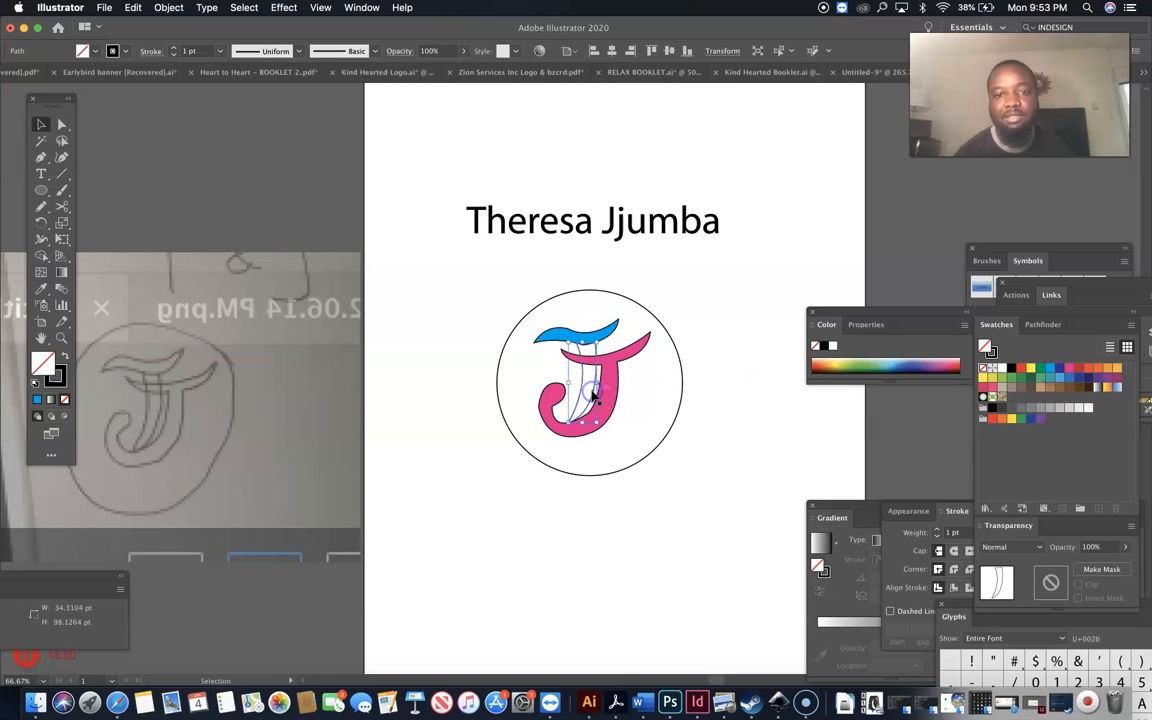
click(1051, 369)
click(741, 465)
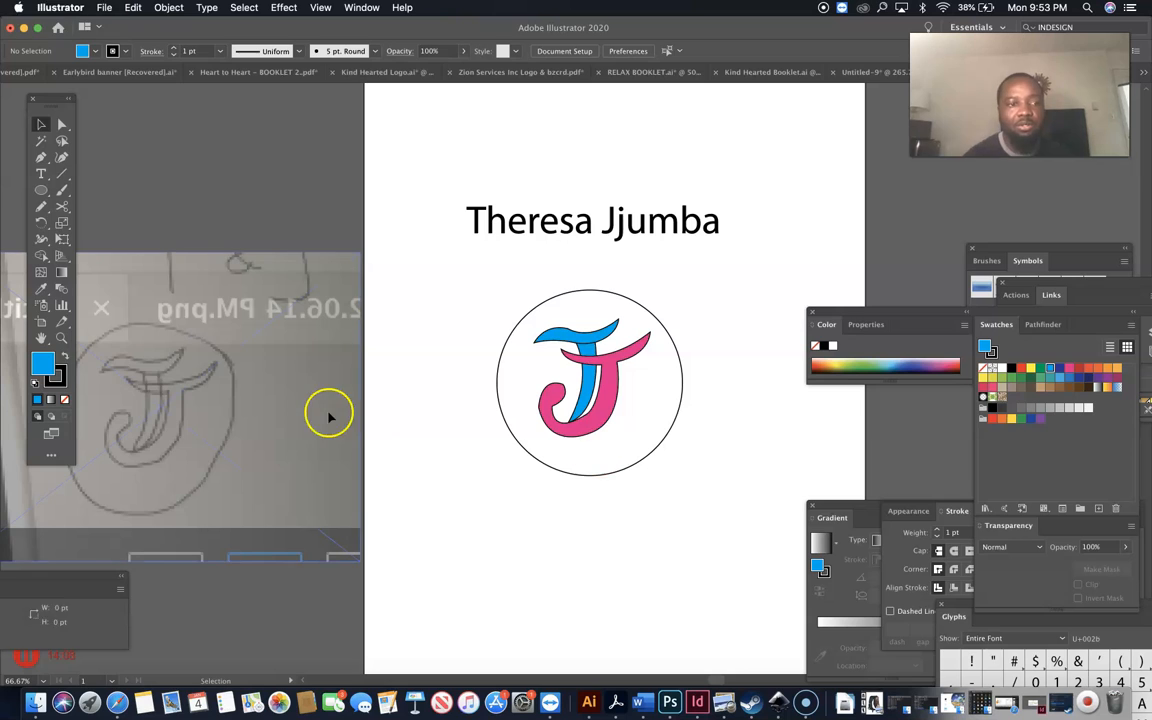
double_click(63, 340)
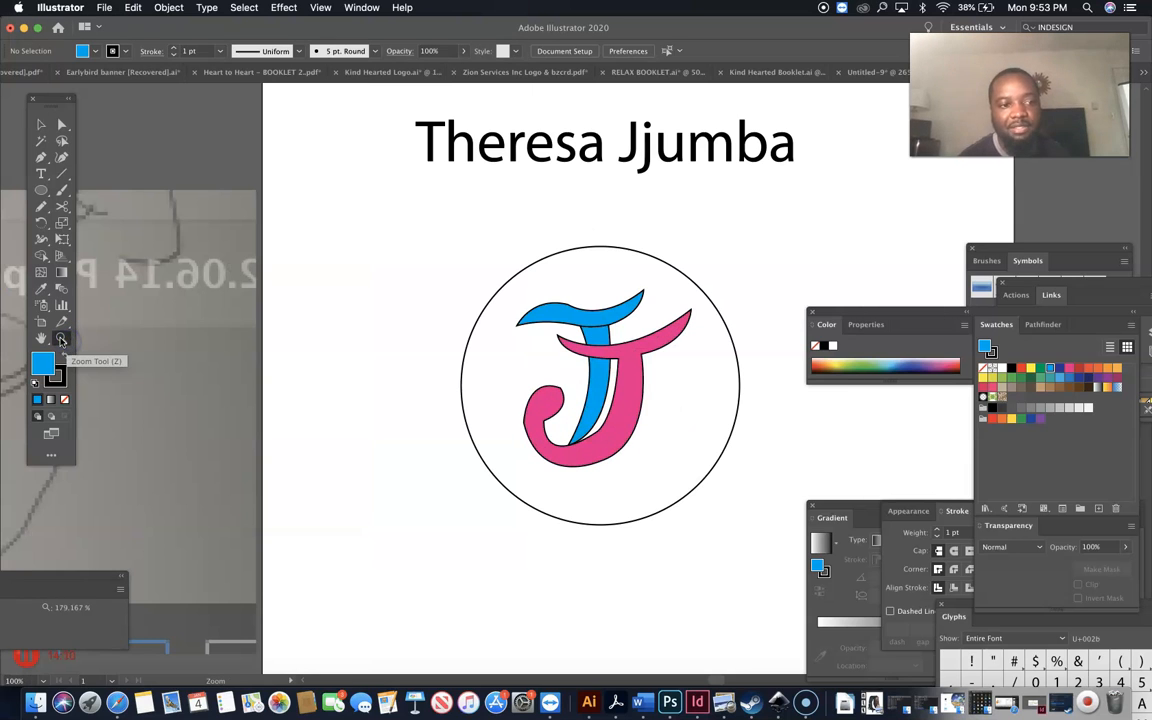
drag(501, 237, 657, 339)
scroll(657, 339, down, 3)
scroll(657, 339, right, 3)
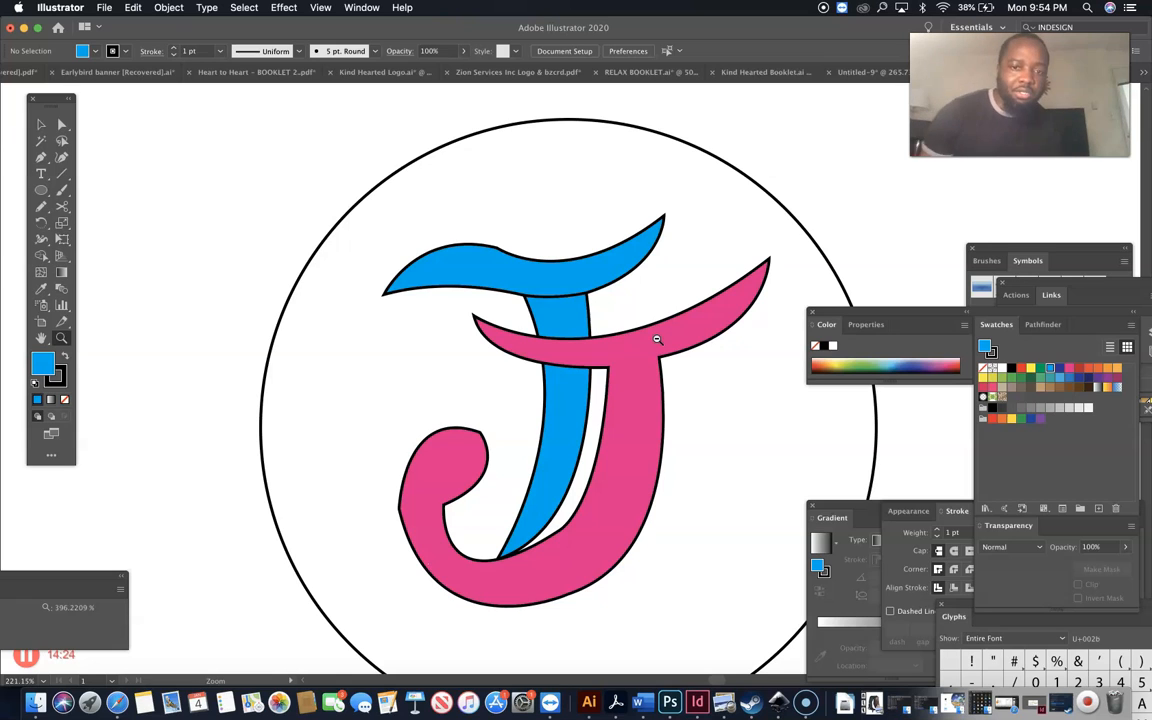
click(38, 362)
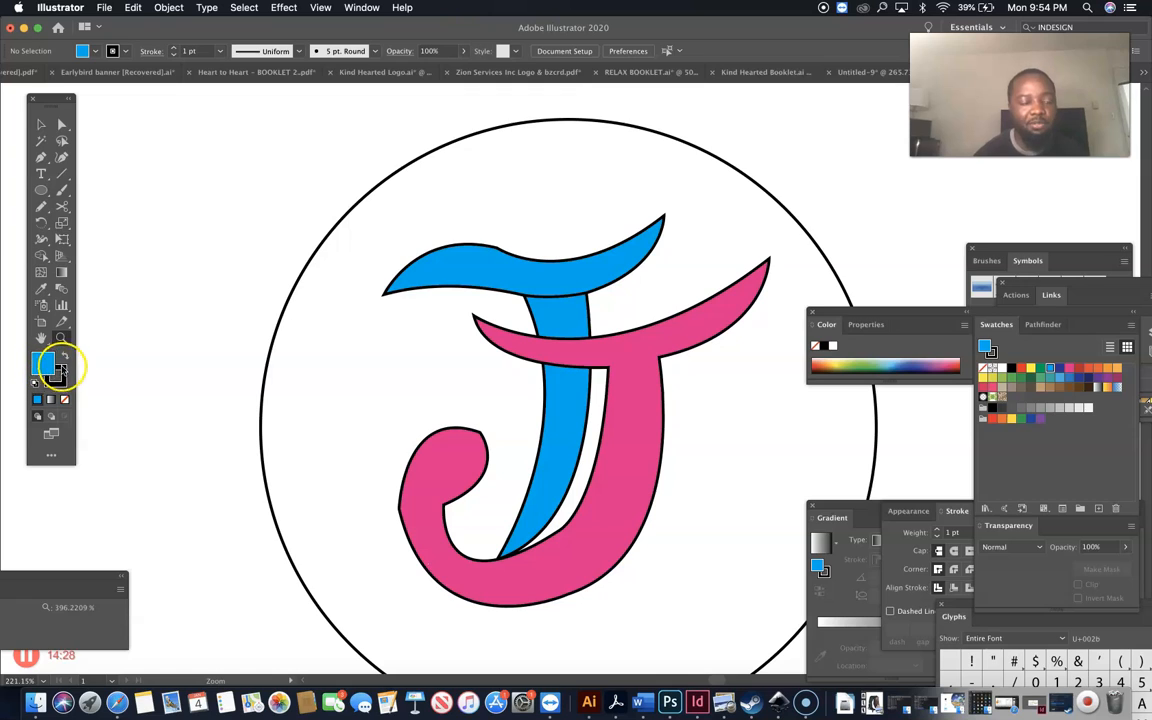
click(42, 125)
click(430, 264)
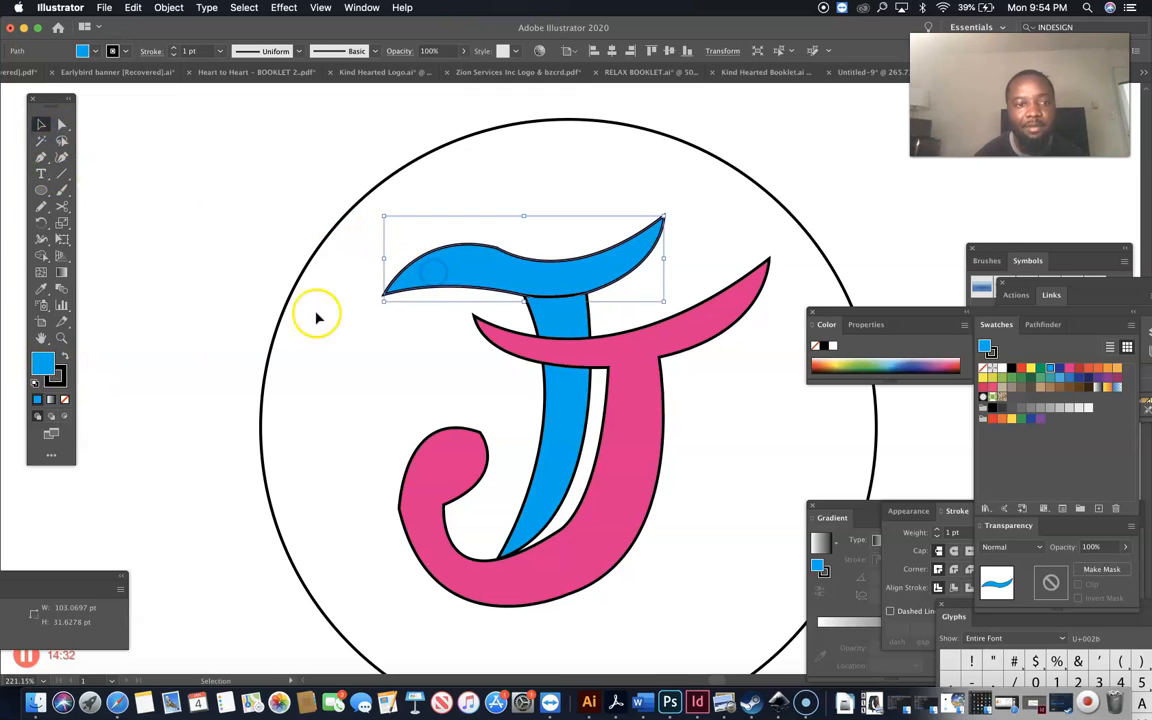
click(61, 338)
drag(410, 252, 542, 334)
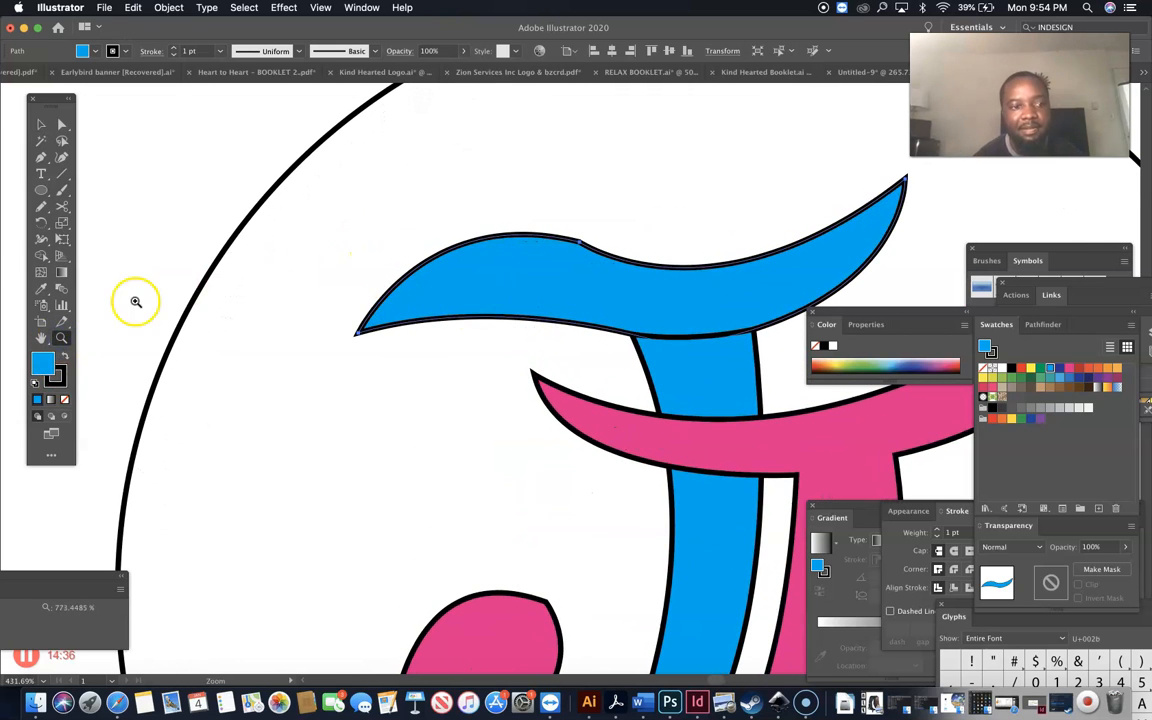
click(59, 373)
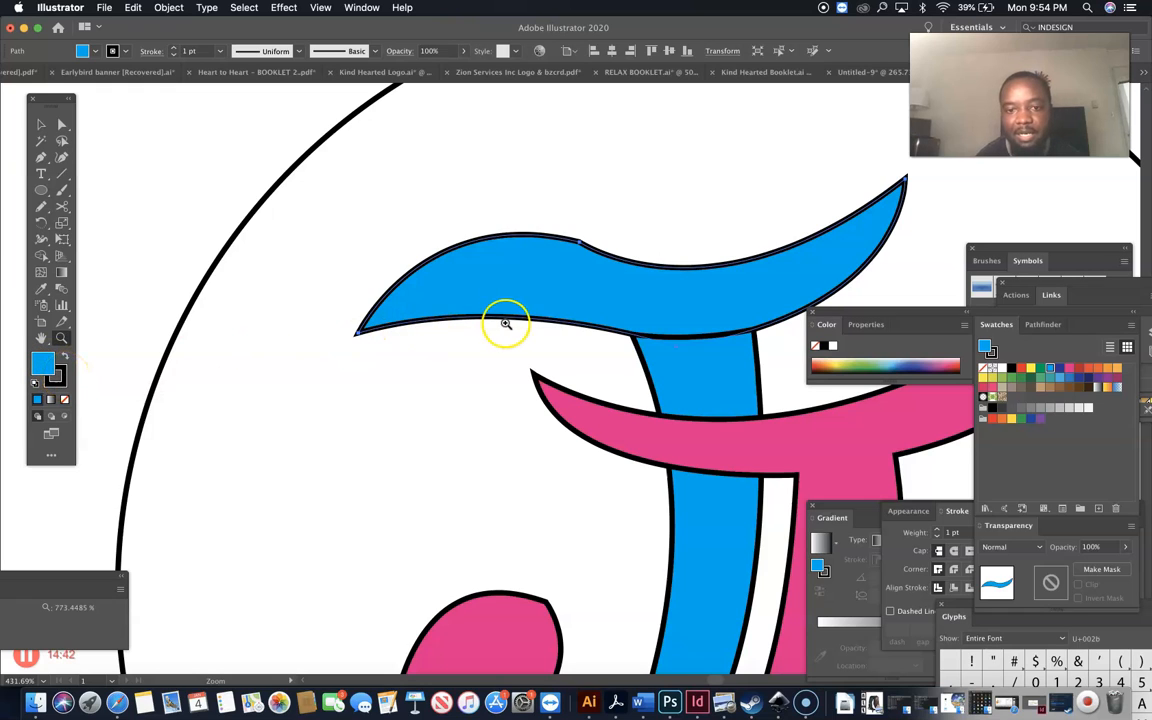
key(super+0)
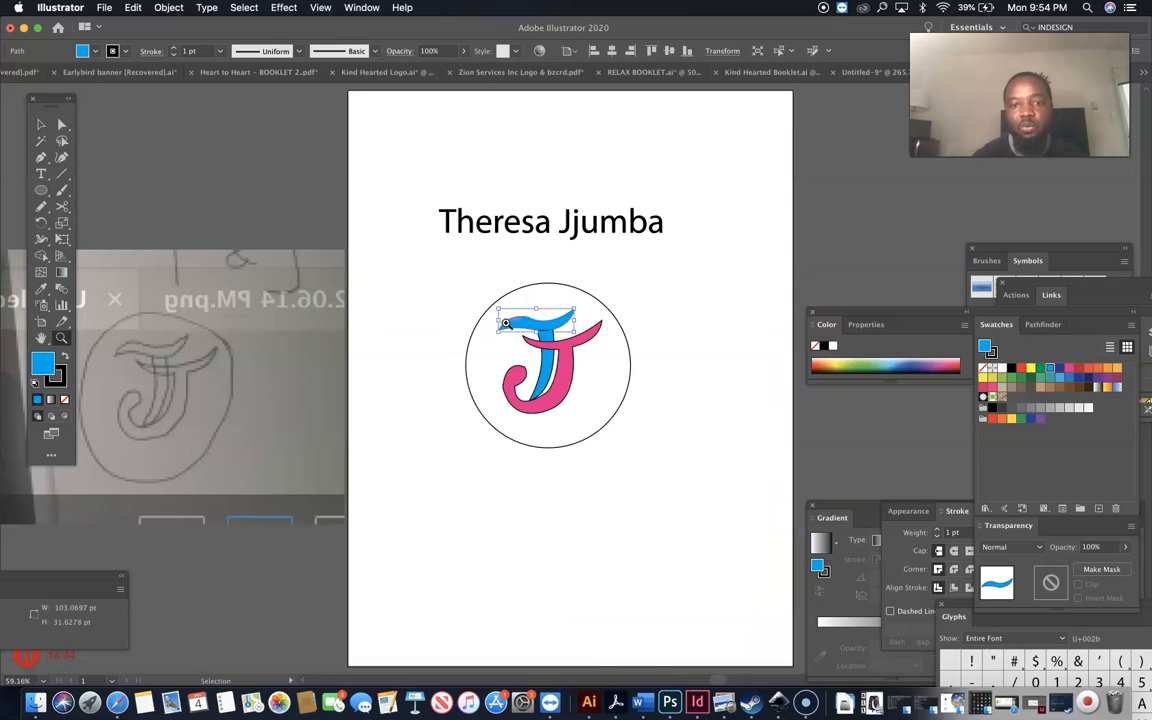
click(506, 323)
click(506, 323)
click(506, 323)
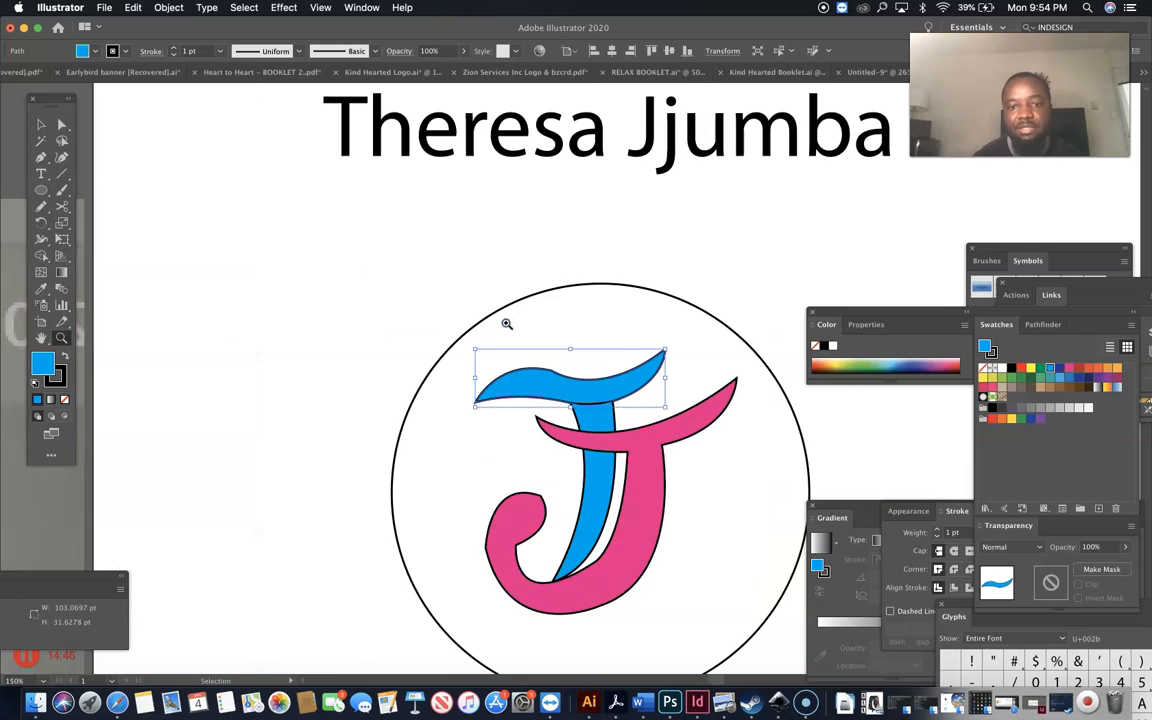
click(506, 323)
click(40, 123)
click(190, 208)
Set the stroke of the blue J shapes to None.
drag(597, 418, 594, 421)
click(58, 379)
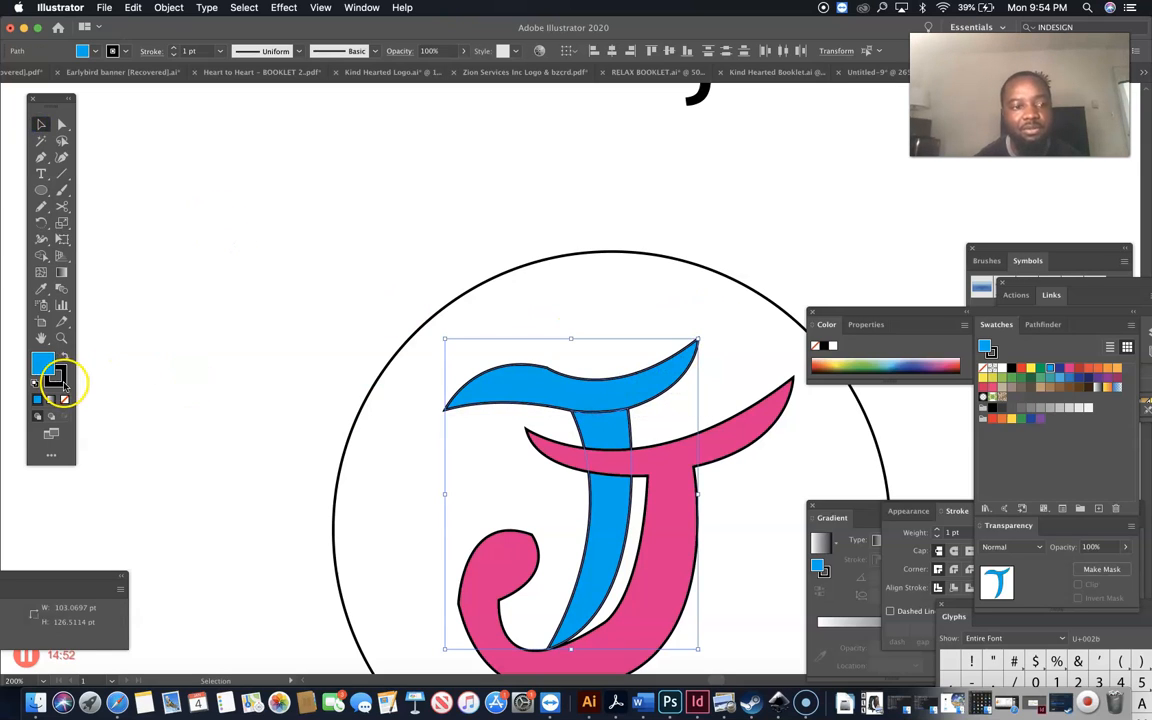
click(65, 401)
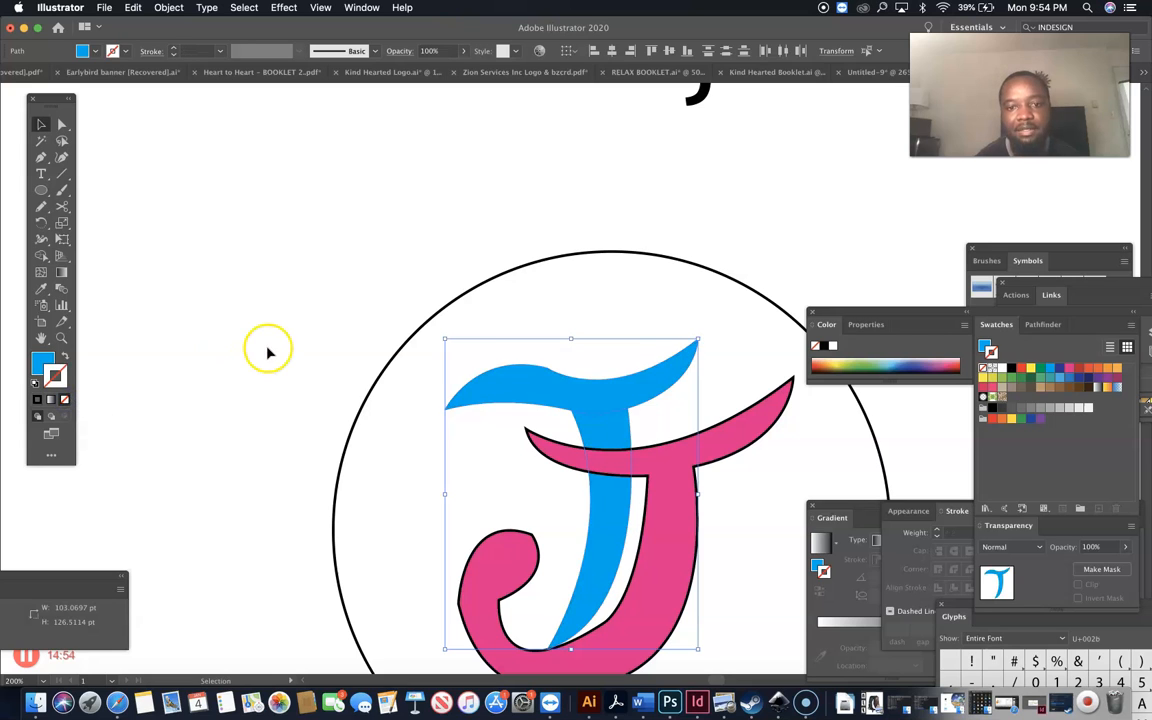
click(300, 352)
Set the pink J body's stroke to None.
scroll(490, 400, down, 2)
scroll(490, 400, down, 3)
click(609, 291)
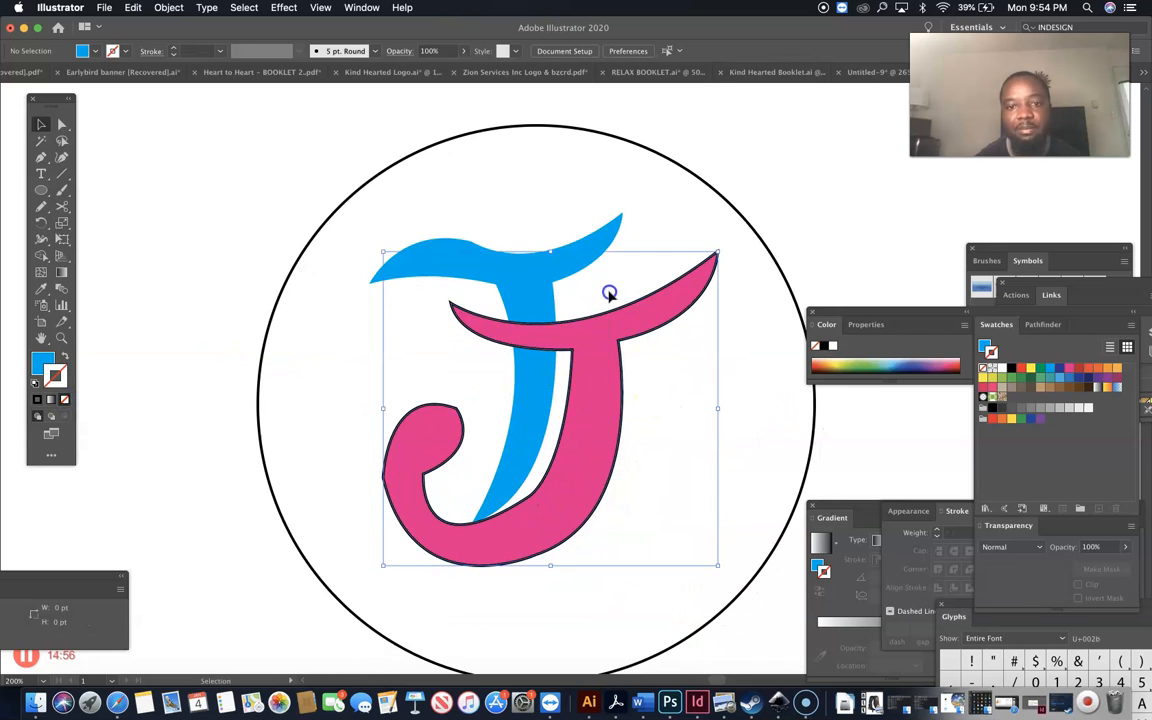
click(65, 401)
click(147, 319)
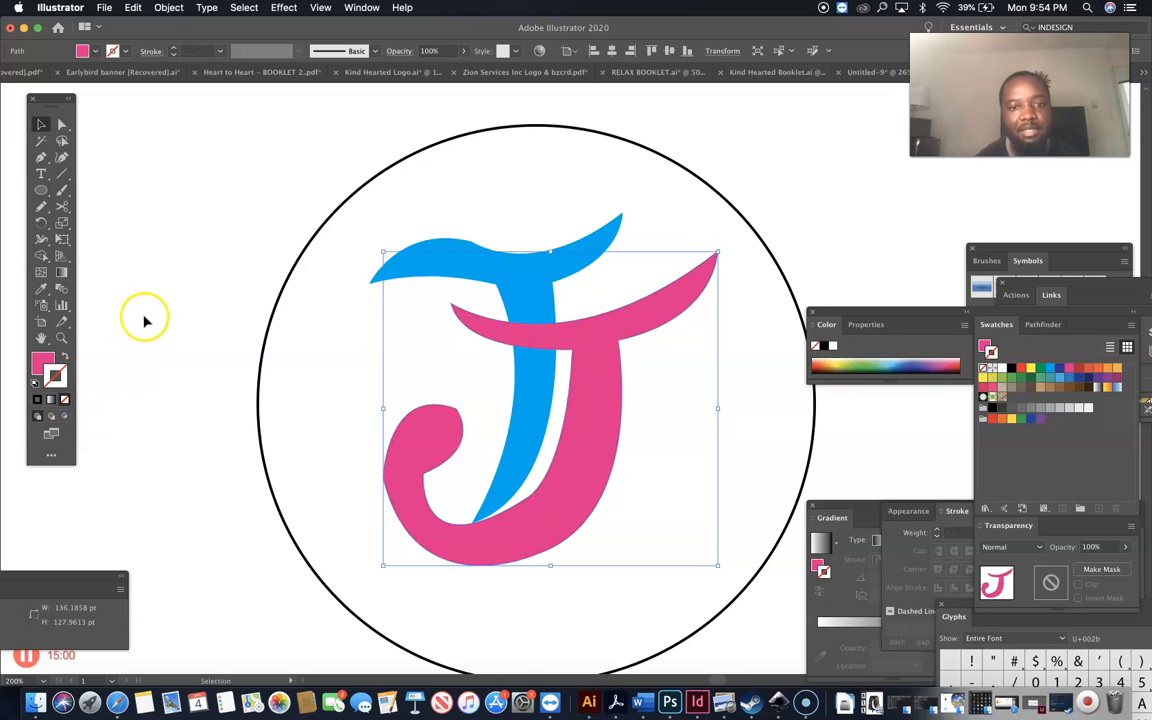
Check the circle around the J, then zoom out to see the whole artboard.
click(310, 308)
scroll(310, 308, down, 2)
scroll(310, 308, right, 3)
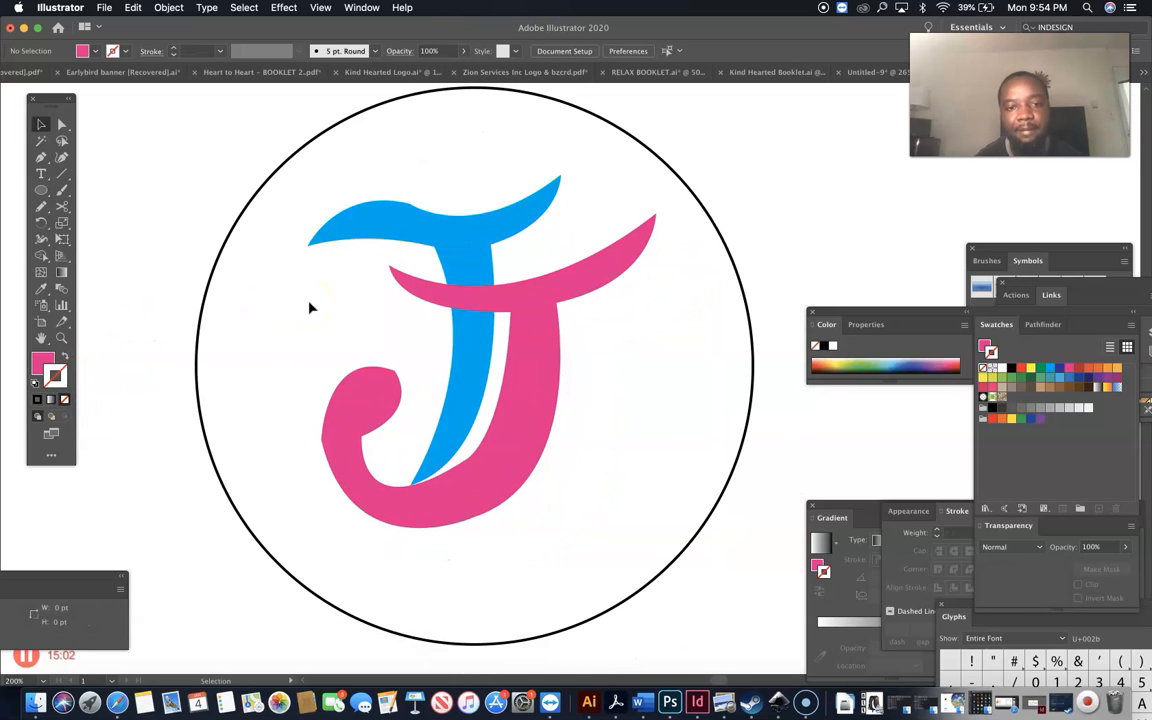
scroll(558, 300, up, 1)
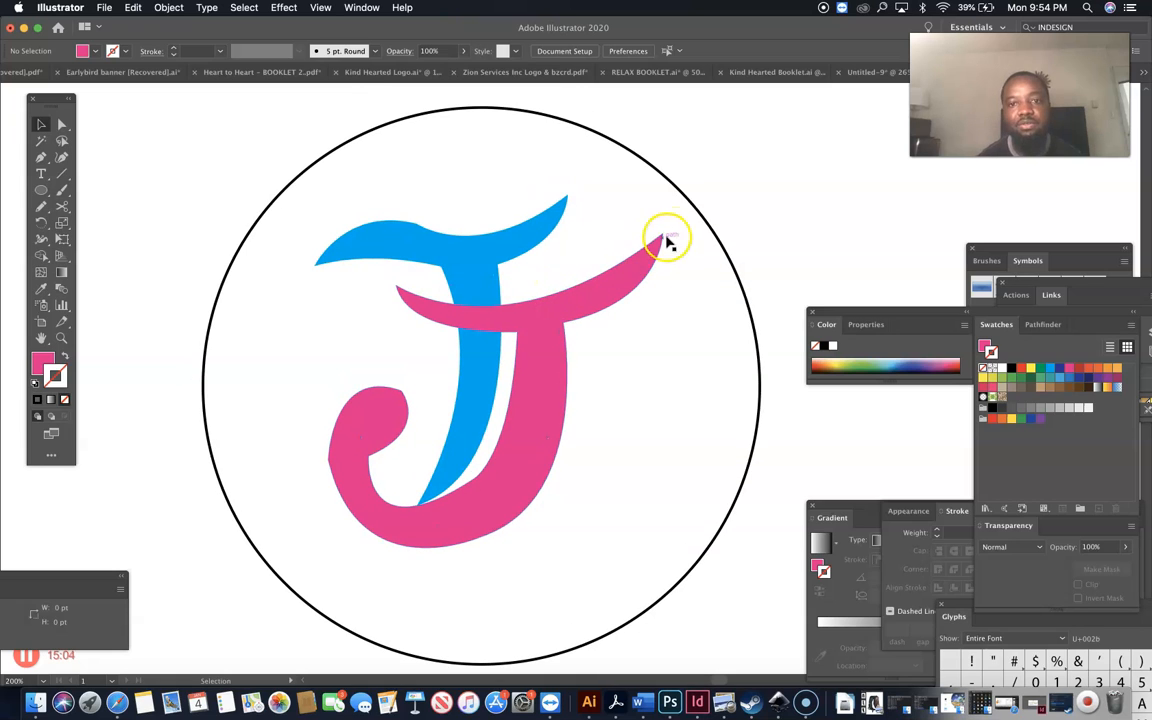
click(701, 216)
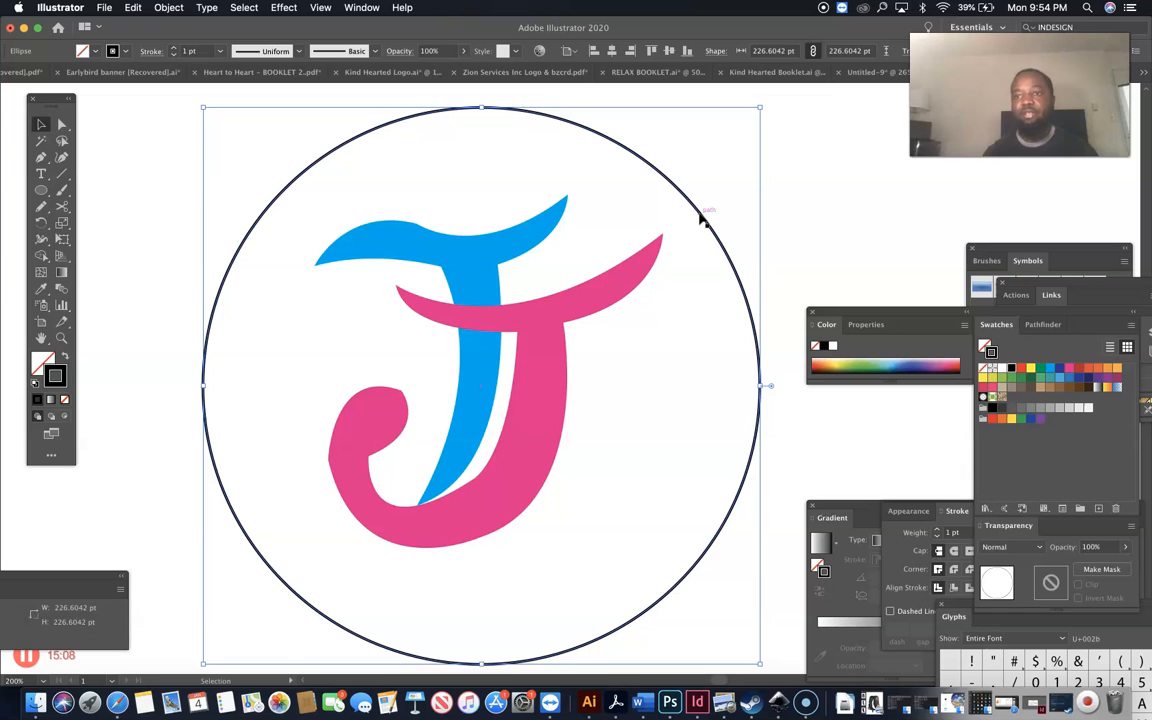
click(833, 200)
click(722, 222)
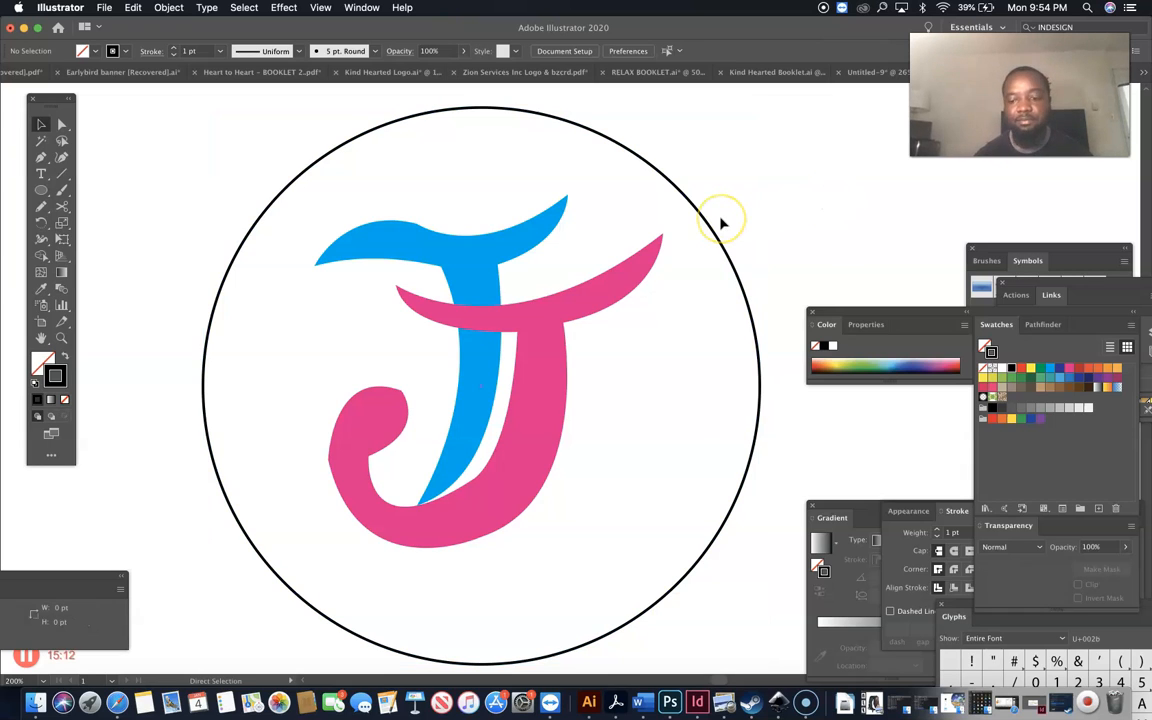
key(super+minus)
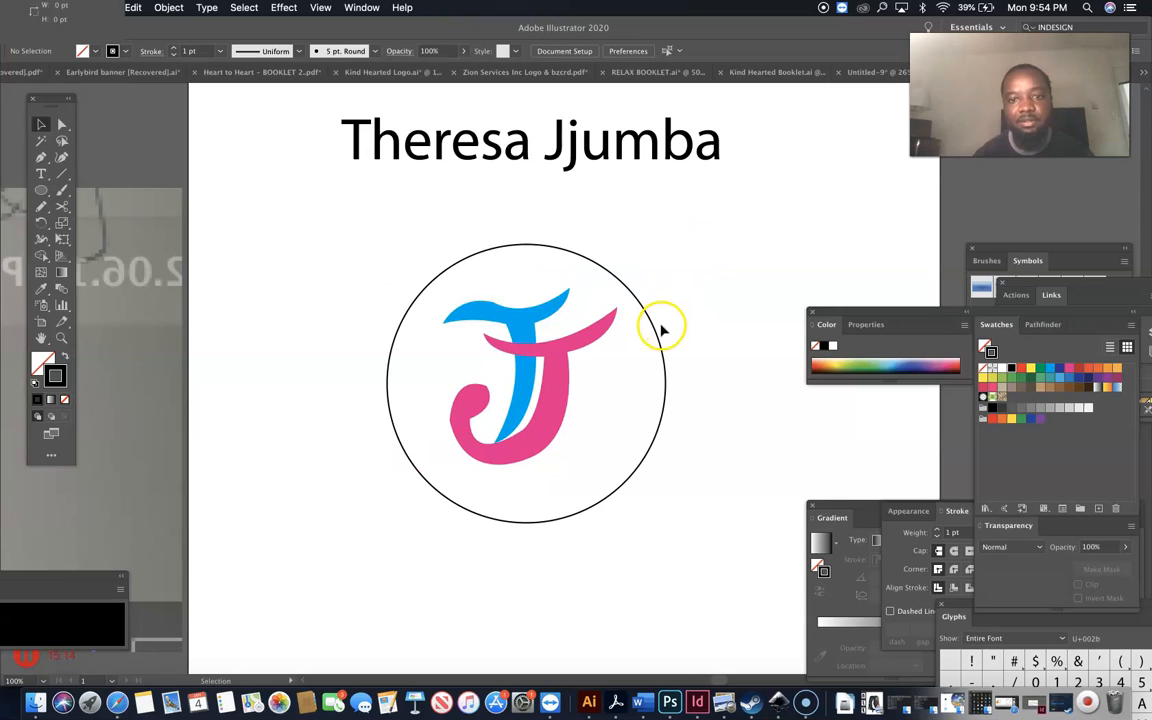
Give the circle around the J a CMYK Cyan stroke with 3 pt weight.
click(659, 336)
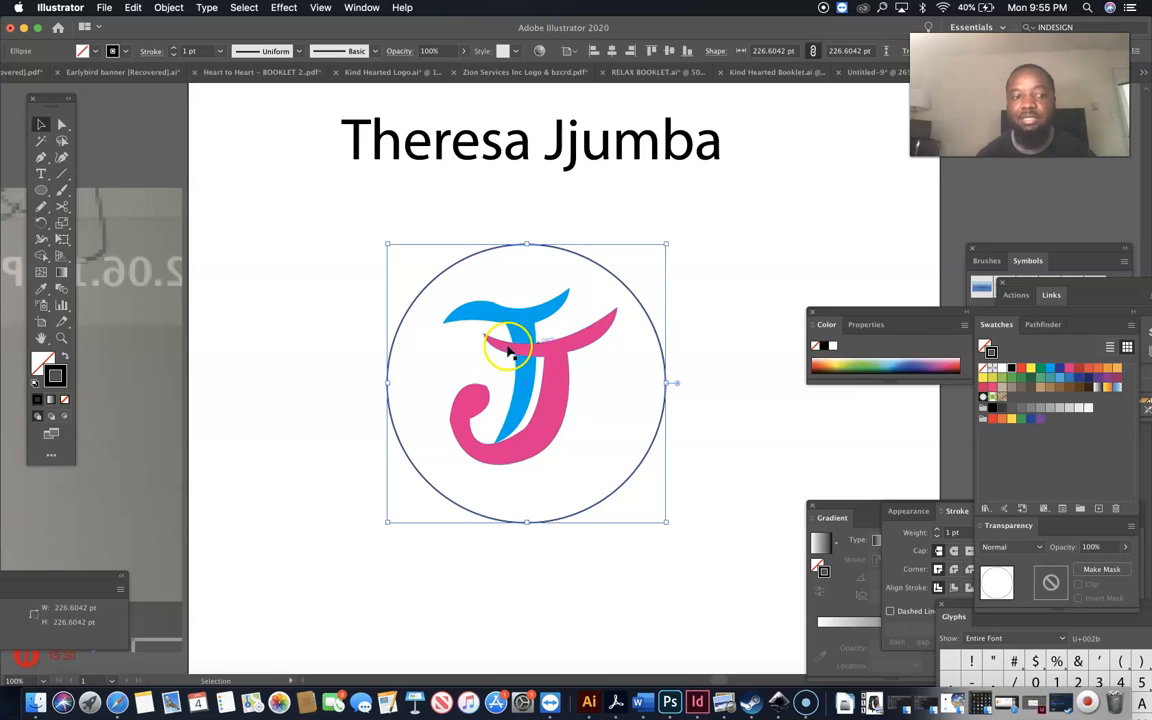
click(1052, 372)
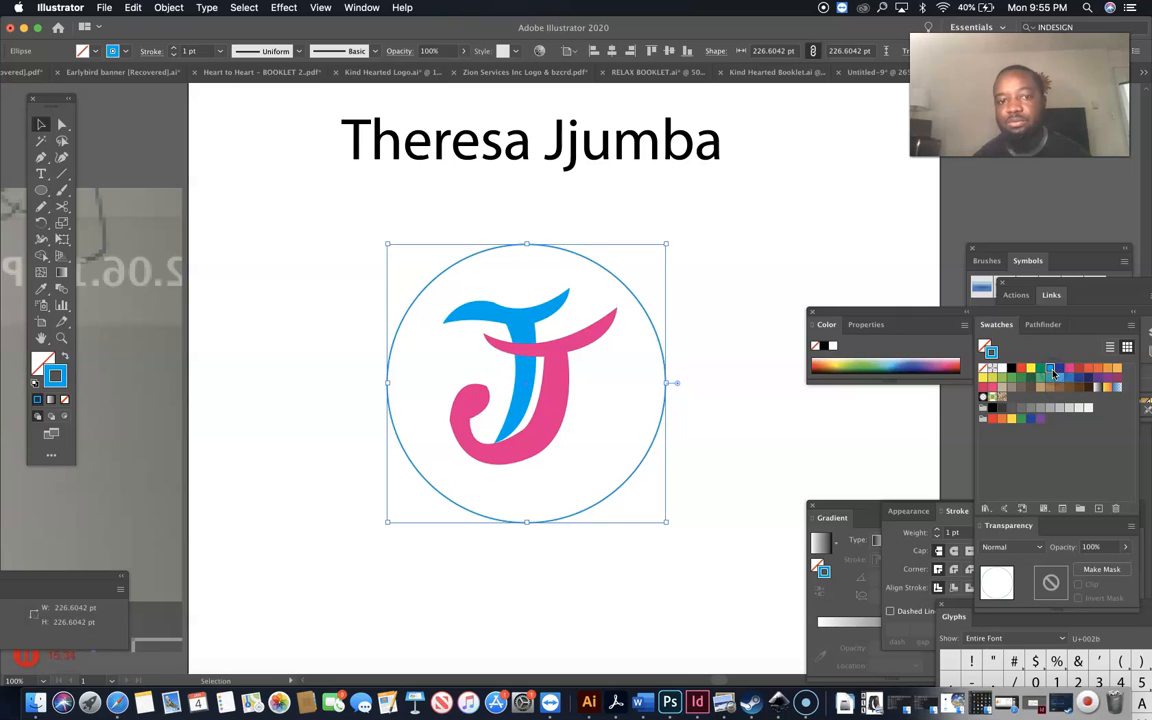
click(221, 52)
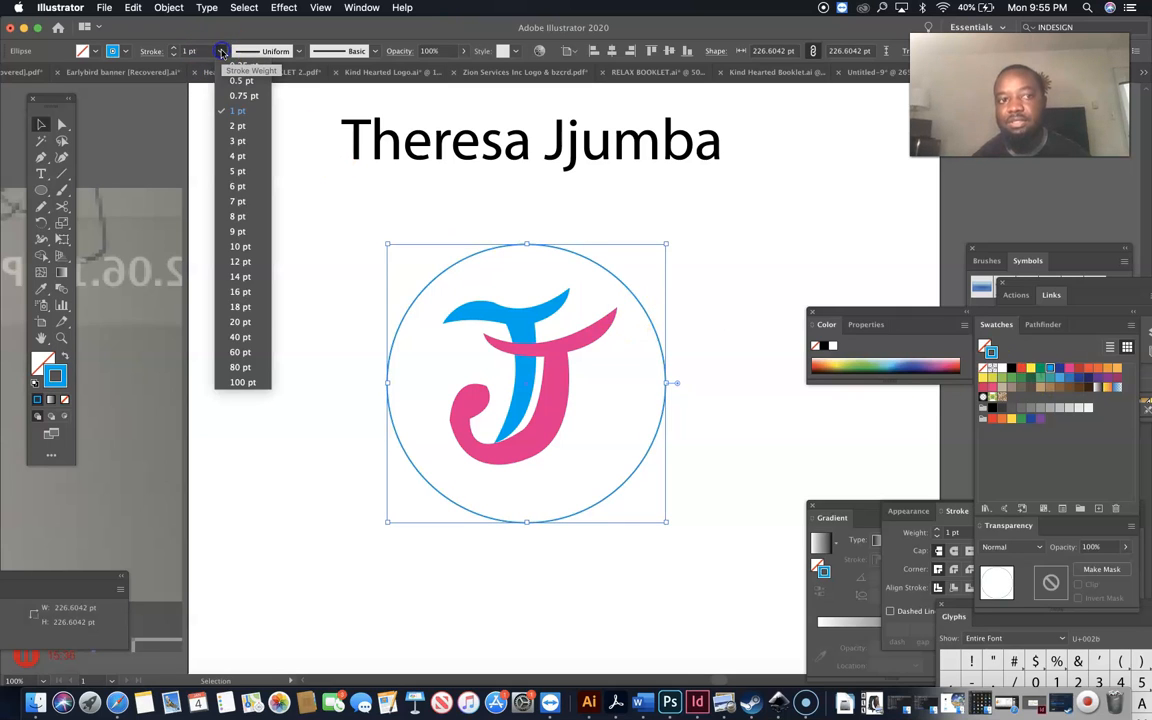
click(236, 142)
click(349, 172)
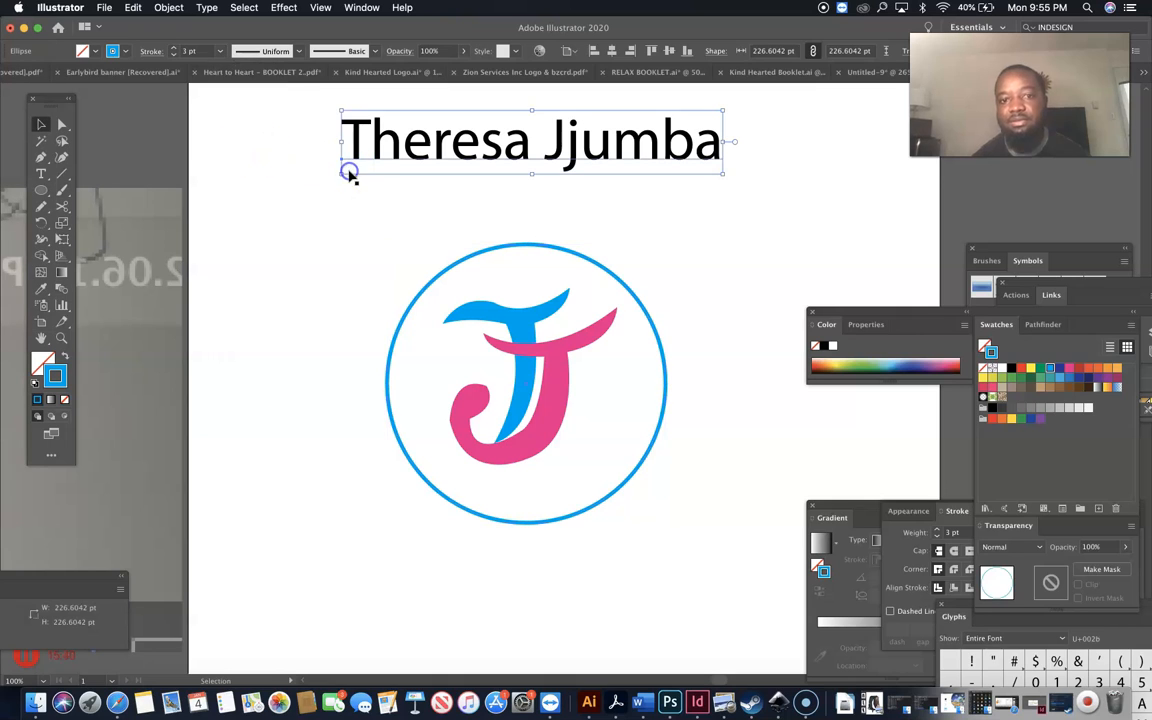
click(622, 211)
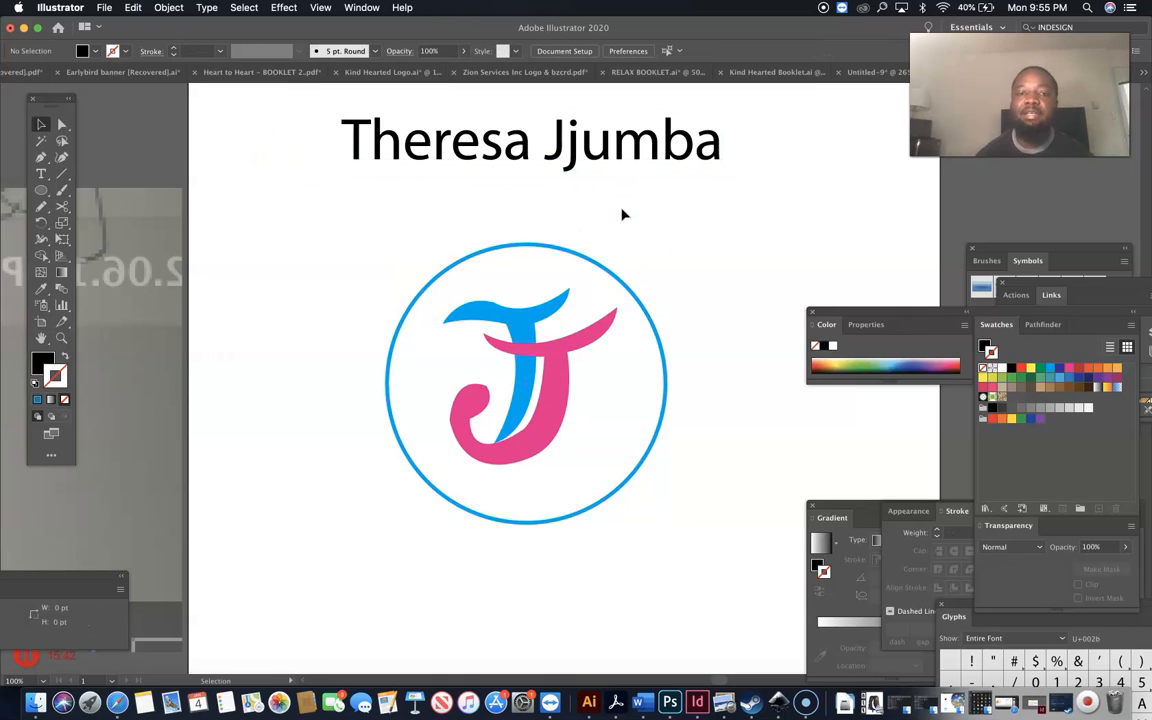
Scale the ringed J to about 169 pt, shift it right, and move the heading right above it.
drag(605, 188, 363, 494)
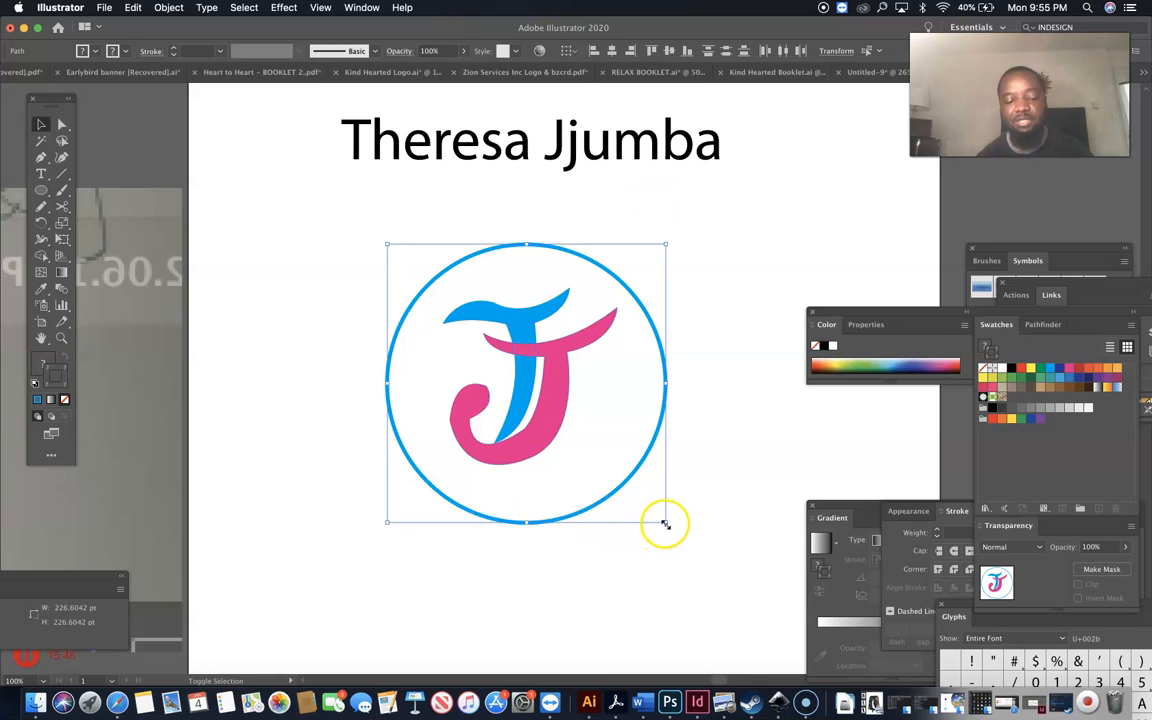
drag(665, 523, 595, 460)
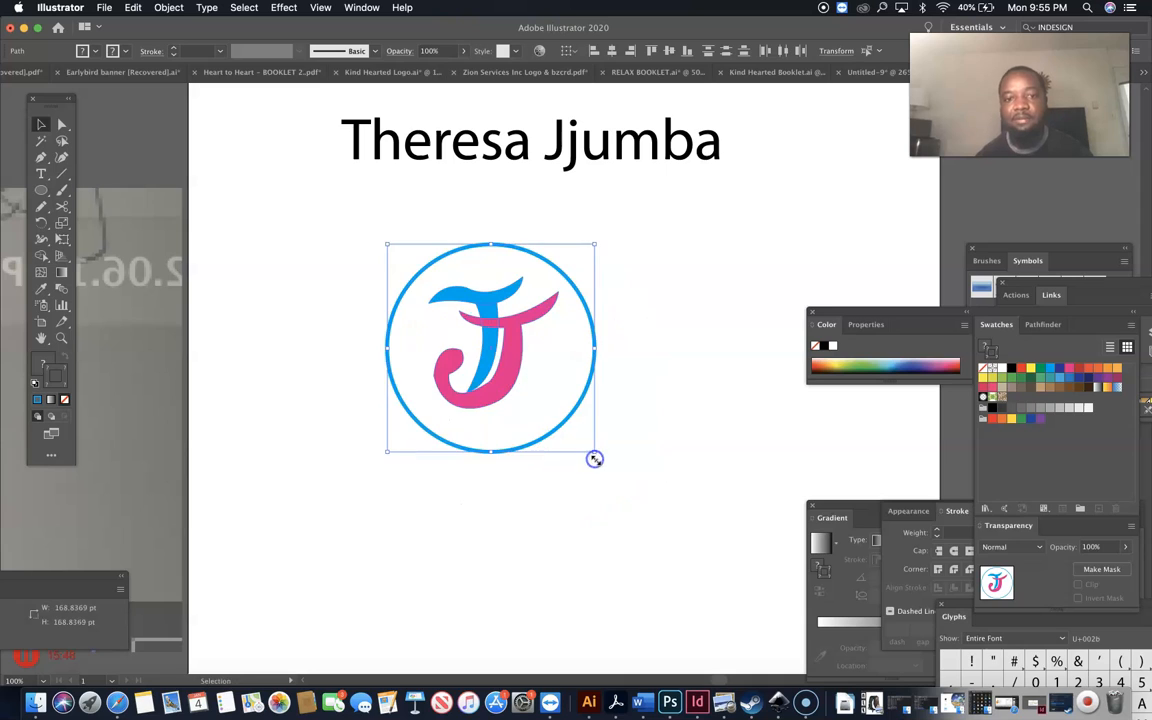
drag(513, 362, 571, 373)
click(726, 412)
click(395, 160)
drag(395, 160, 437, 180)
Change the name heading's font to Arial.
click(365, 255)
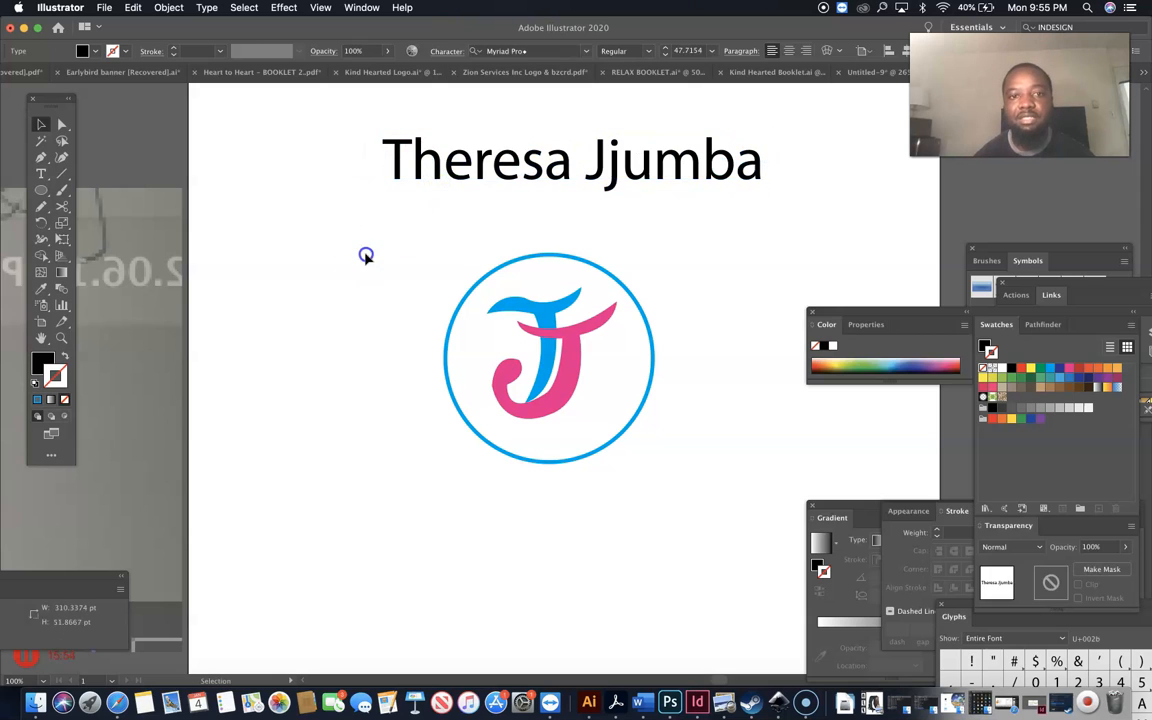
click(414, 184)
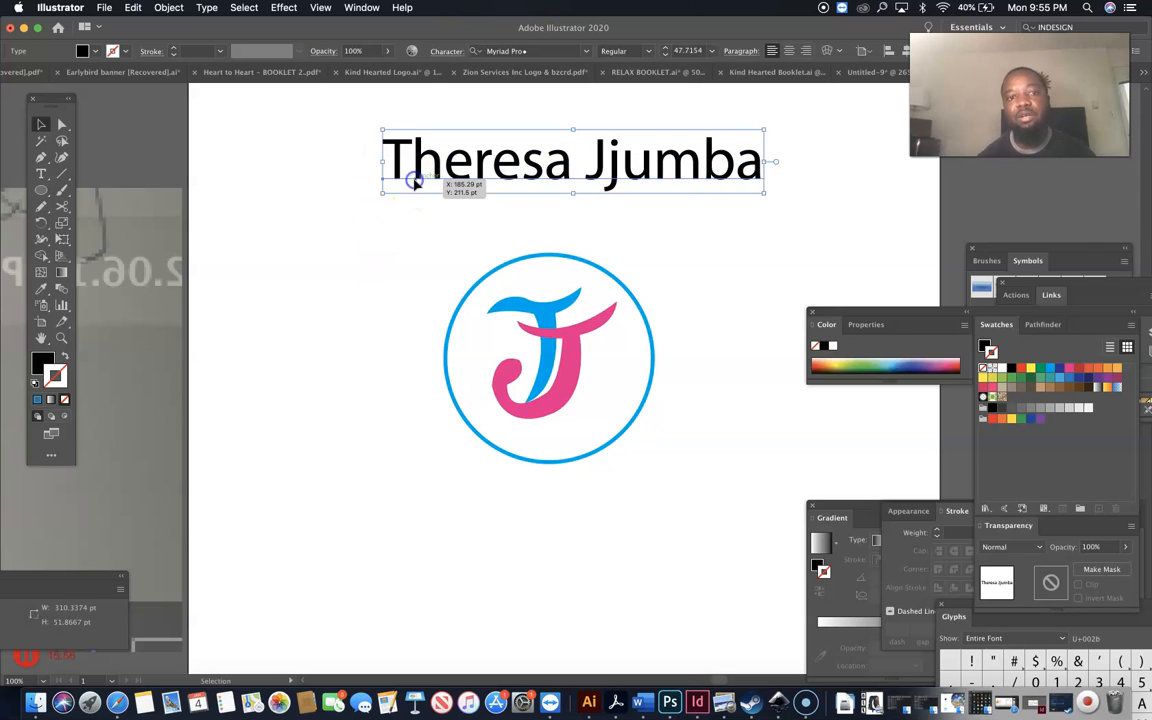
key(t)
click(41, 124)
click(555, 51)
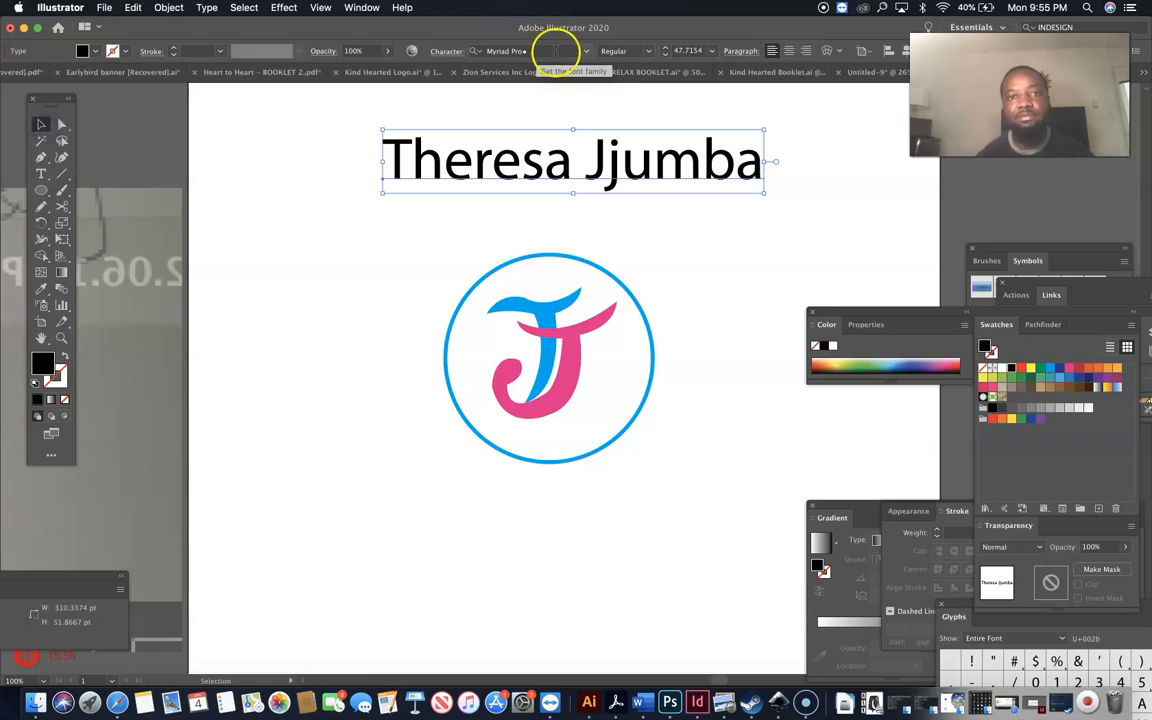
text(arial)
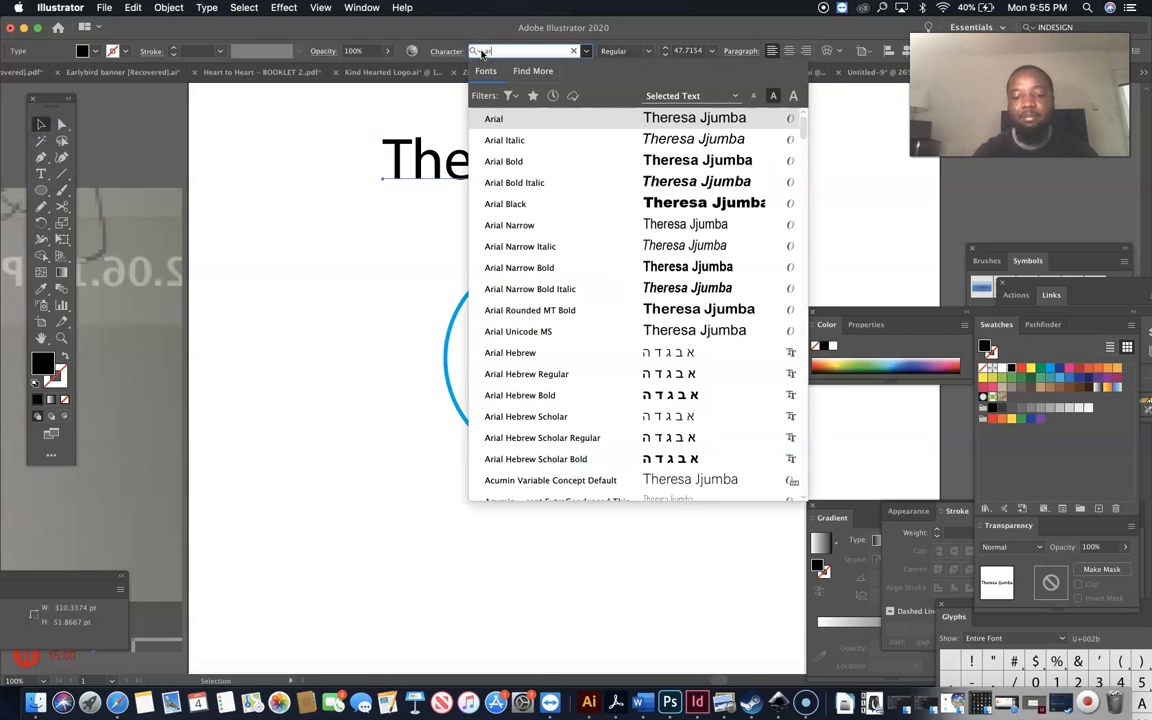
click(373, 229)
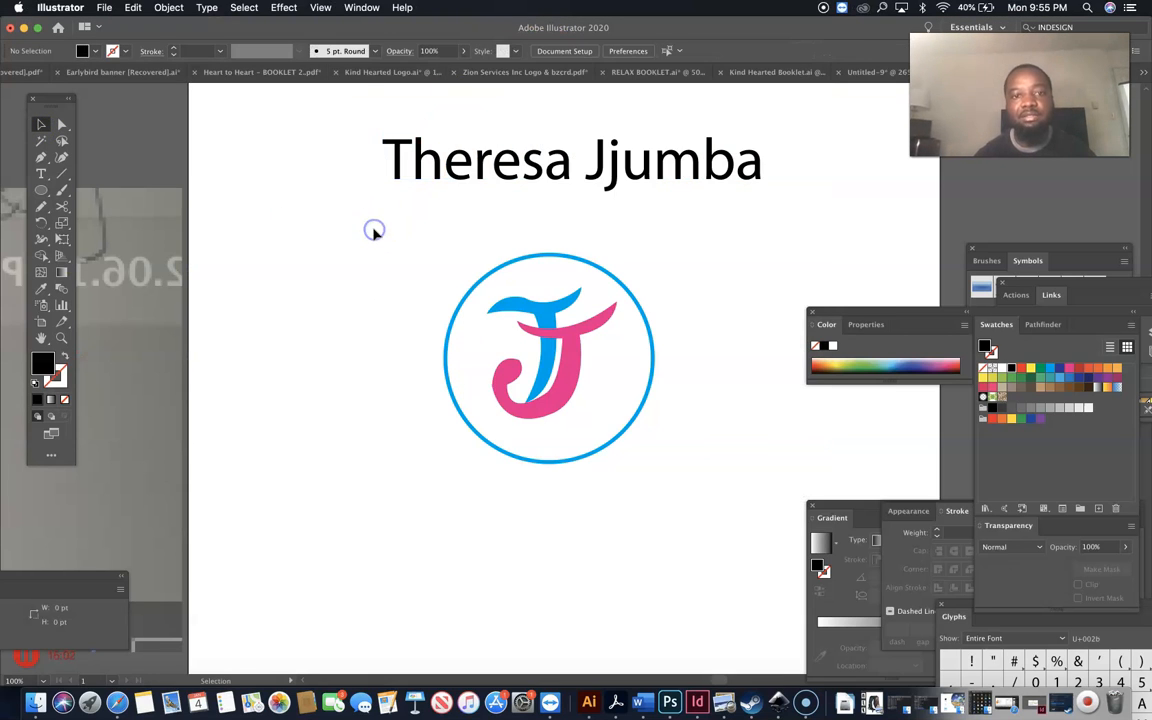
click(450, 168)
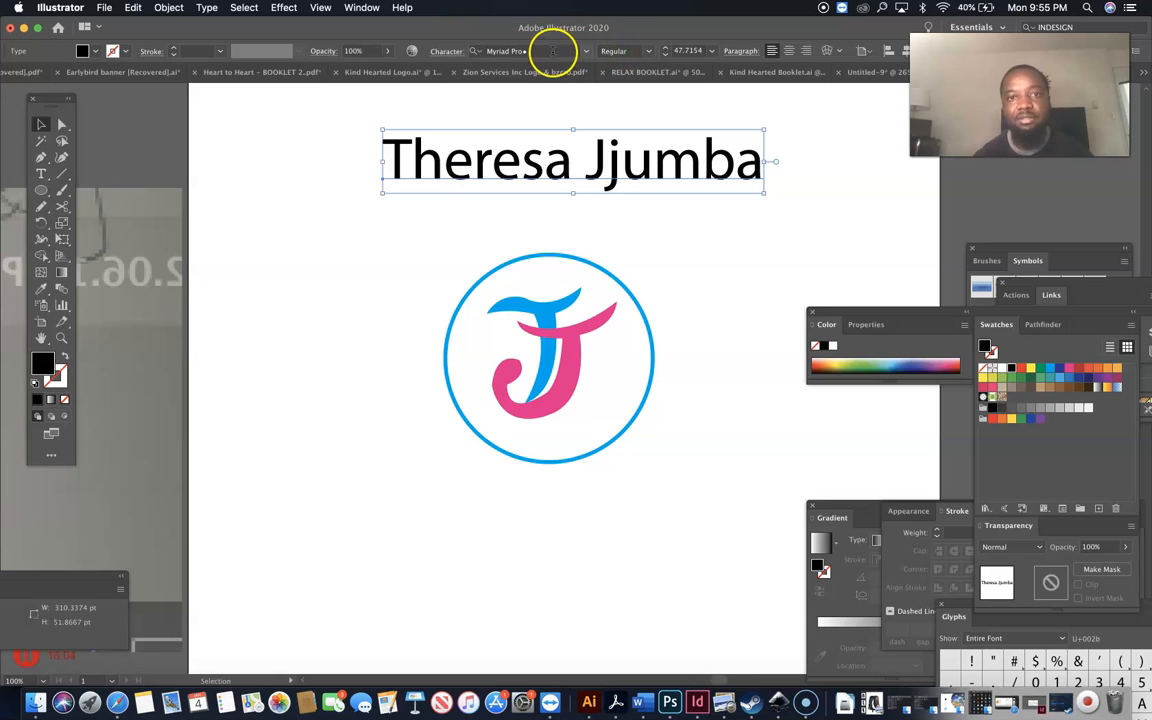
click(491, 50)
text(arial)
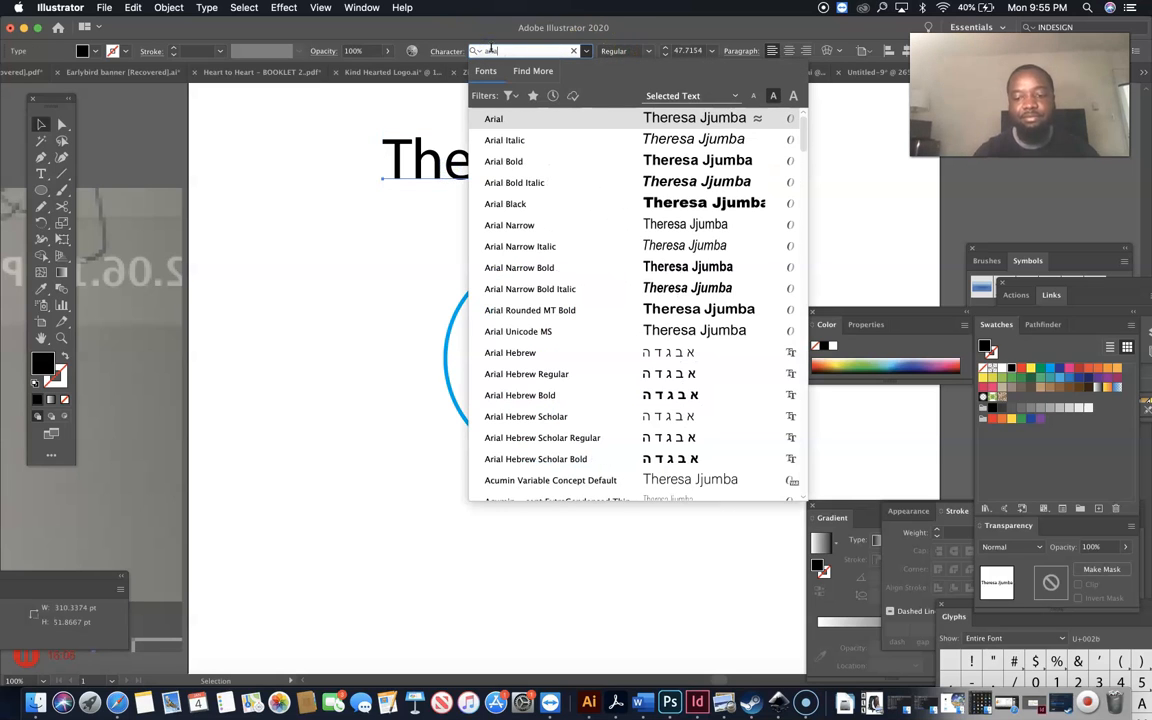
key(Return)
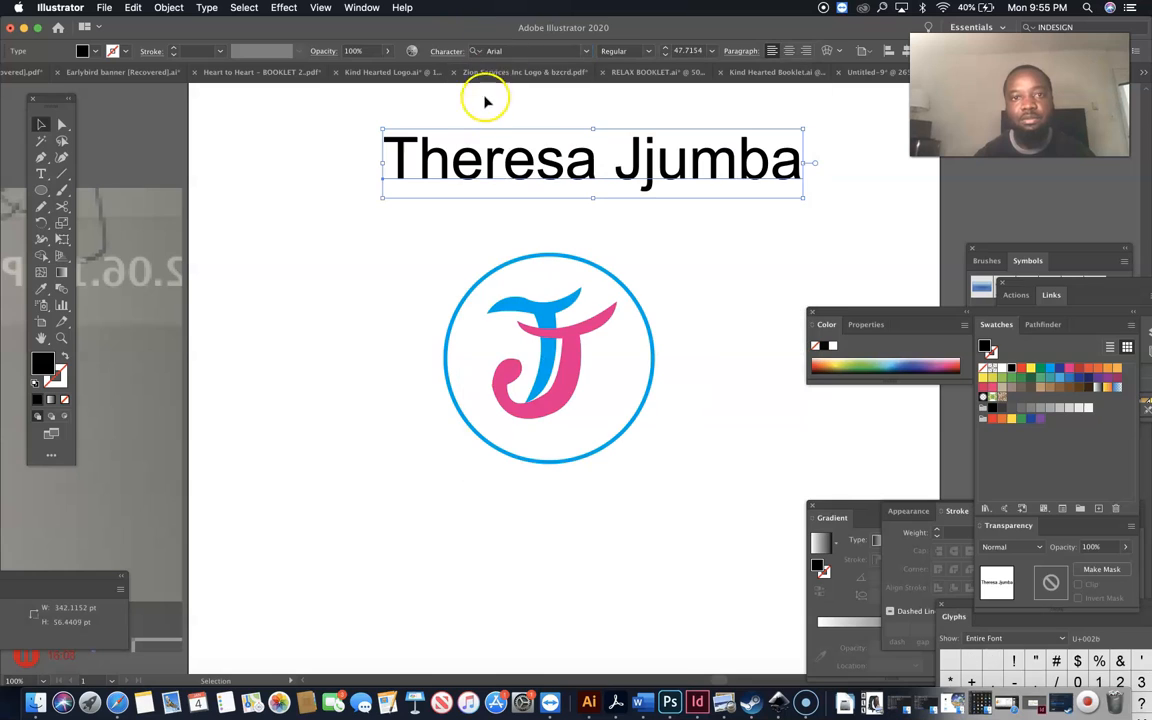
Make the heading Bold and move the ringed J up and right beneath it.
click(648, 51)
click(632, 102)
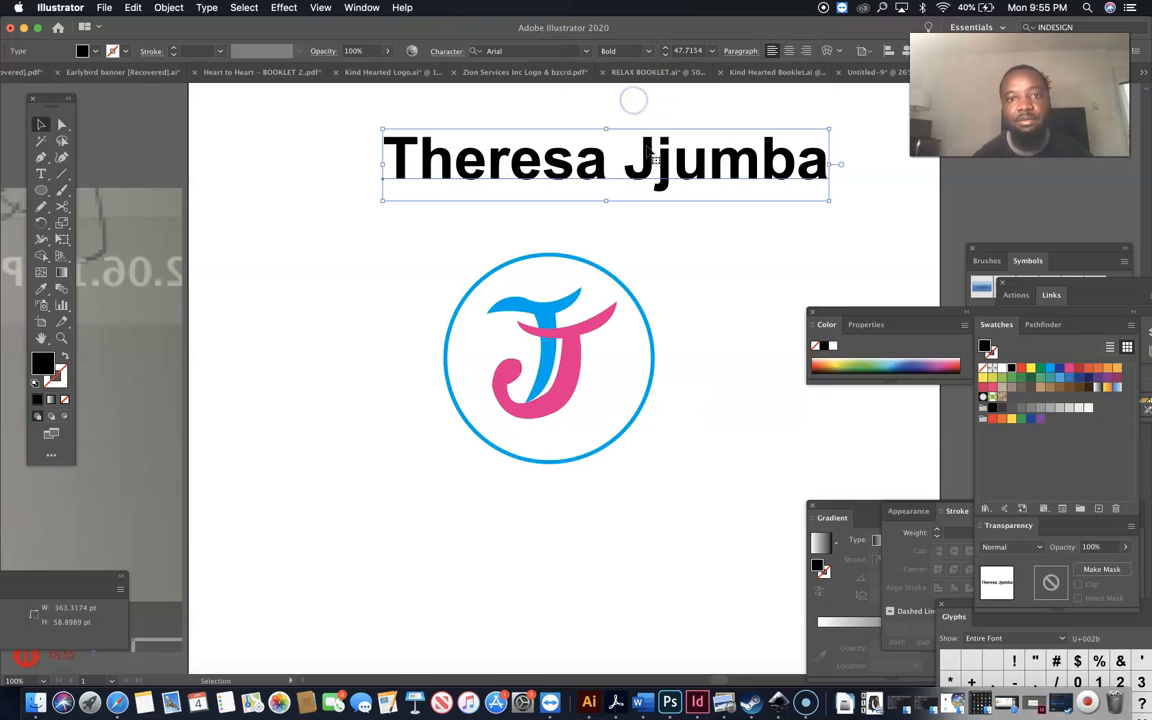
drag(699, 249, 395, 479)
drag(571, 380, 596, 362)
Move the circled J logo down about 66 px.
click(400, 388)
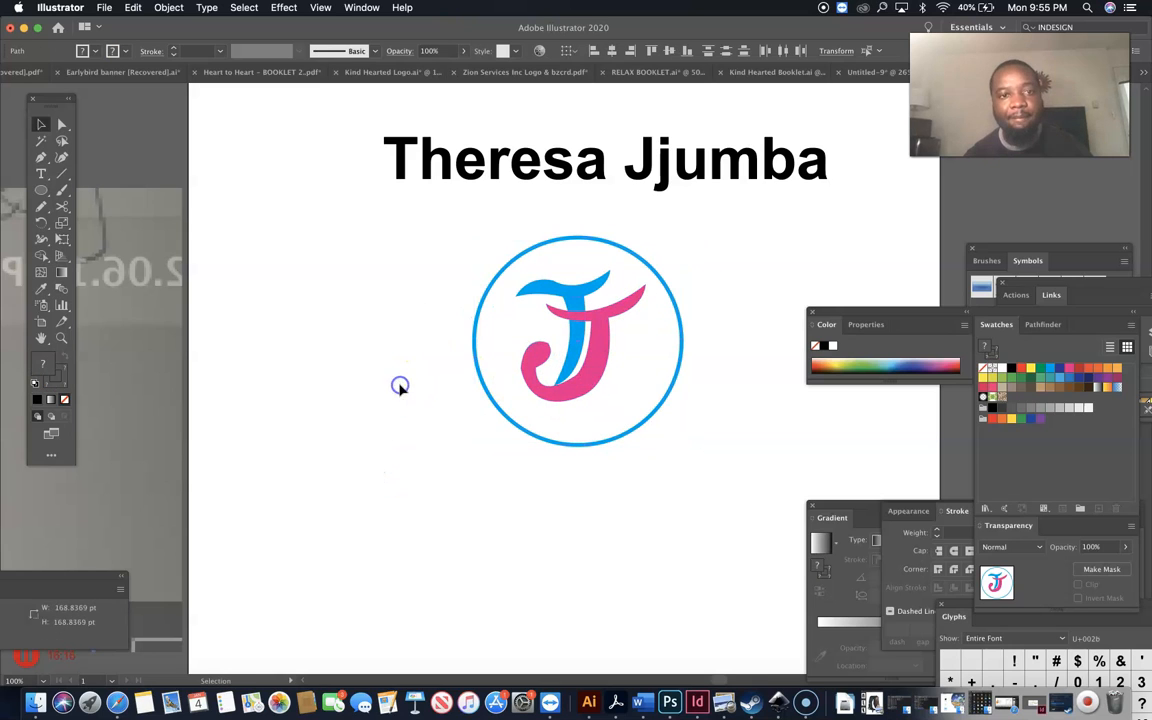
key(t)
click(409, 161)
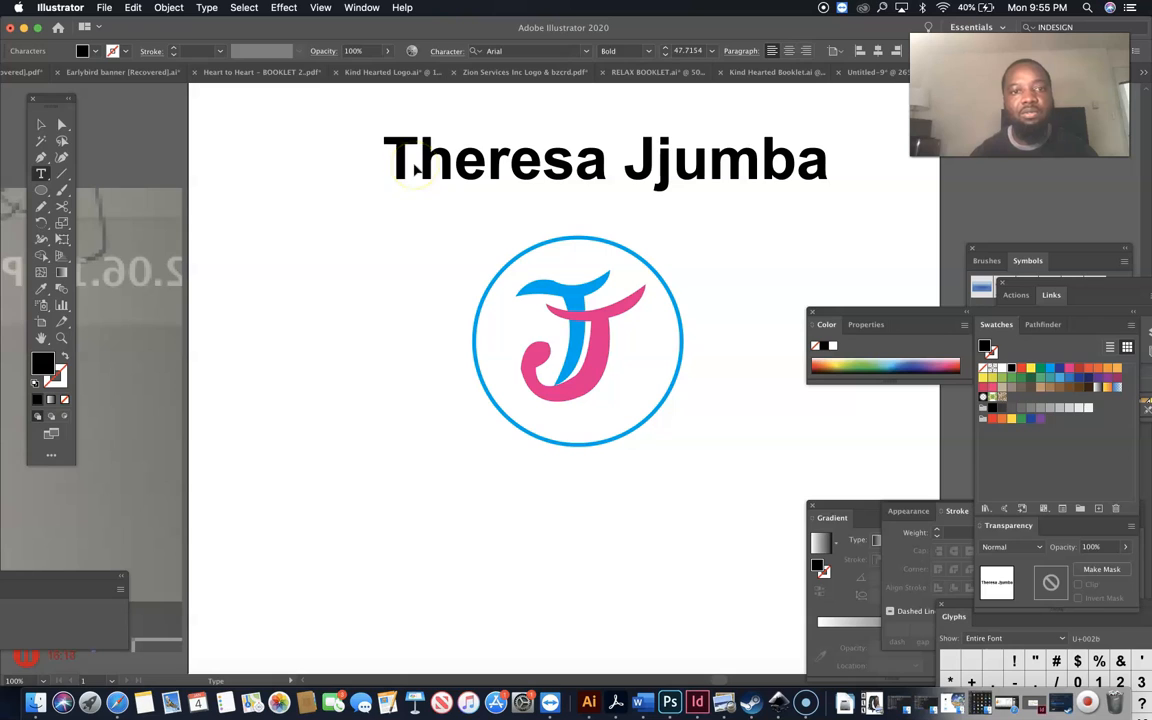
click(41, 124)
drag(448, 270, 710, 419)
drag(594, 378, 595, 447)
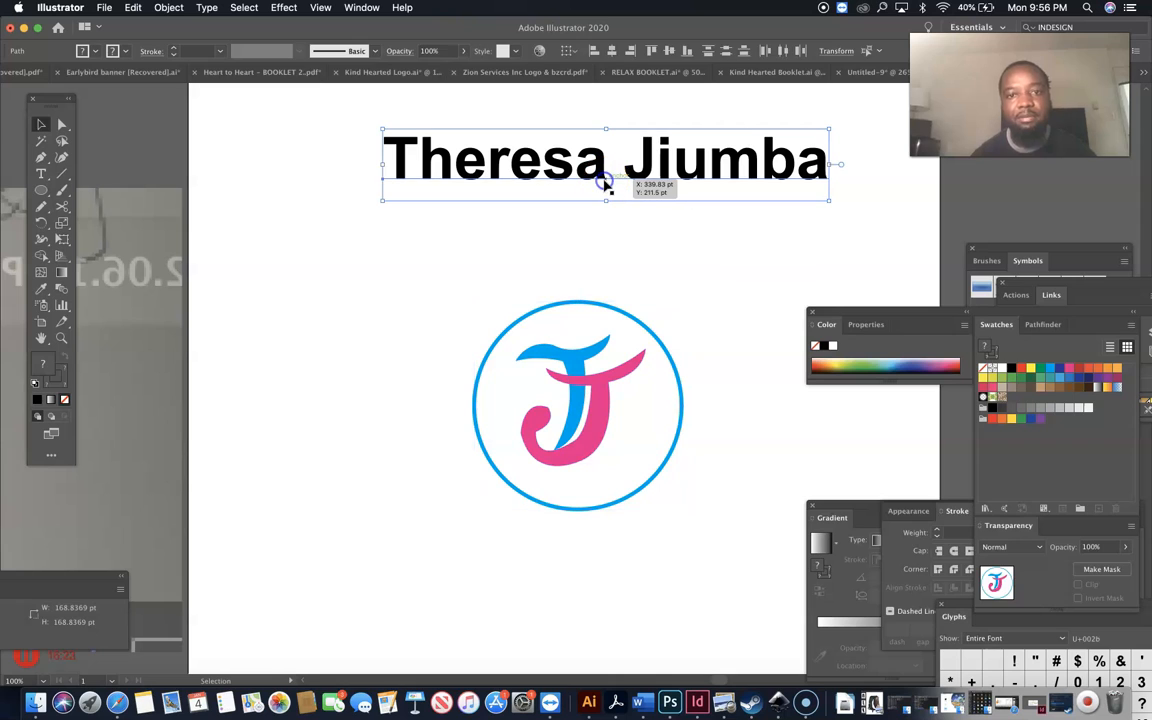
click(605, 182)
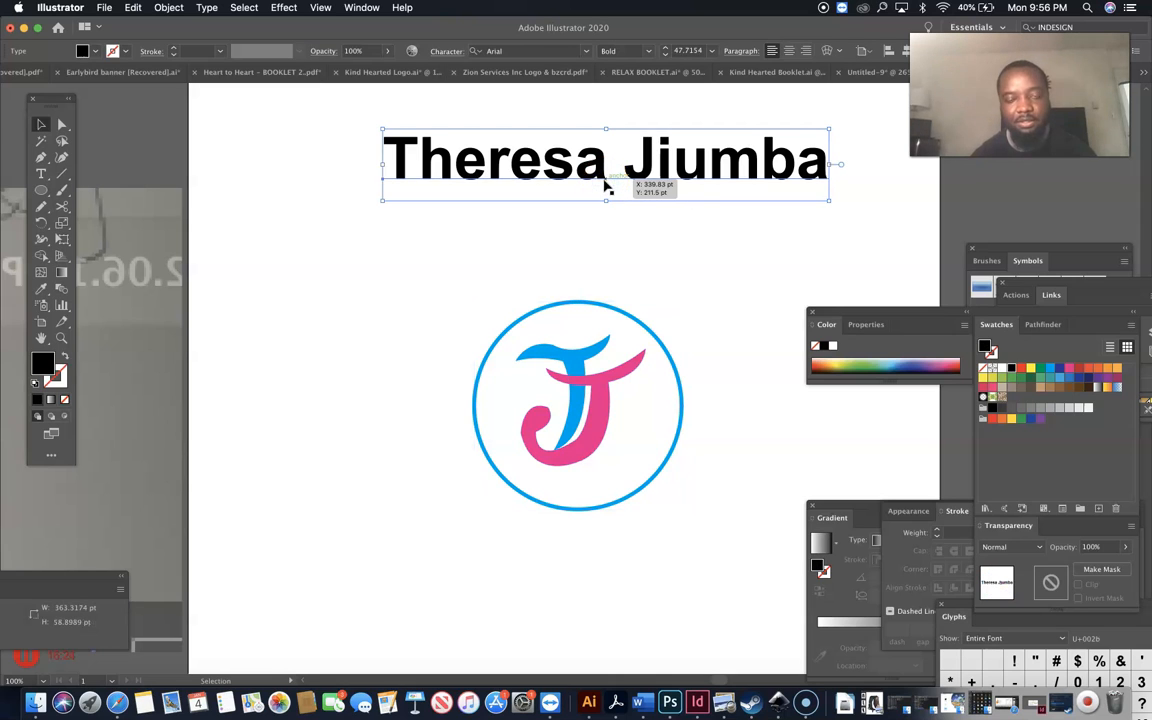
drag(604, 182, 392, 240)
key(t)
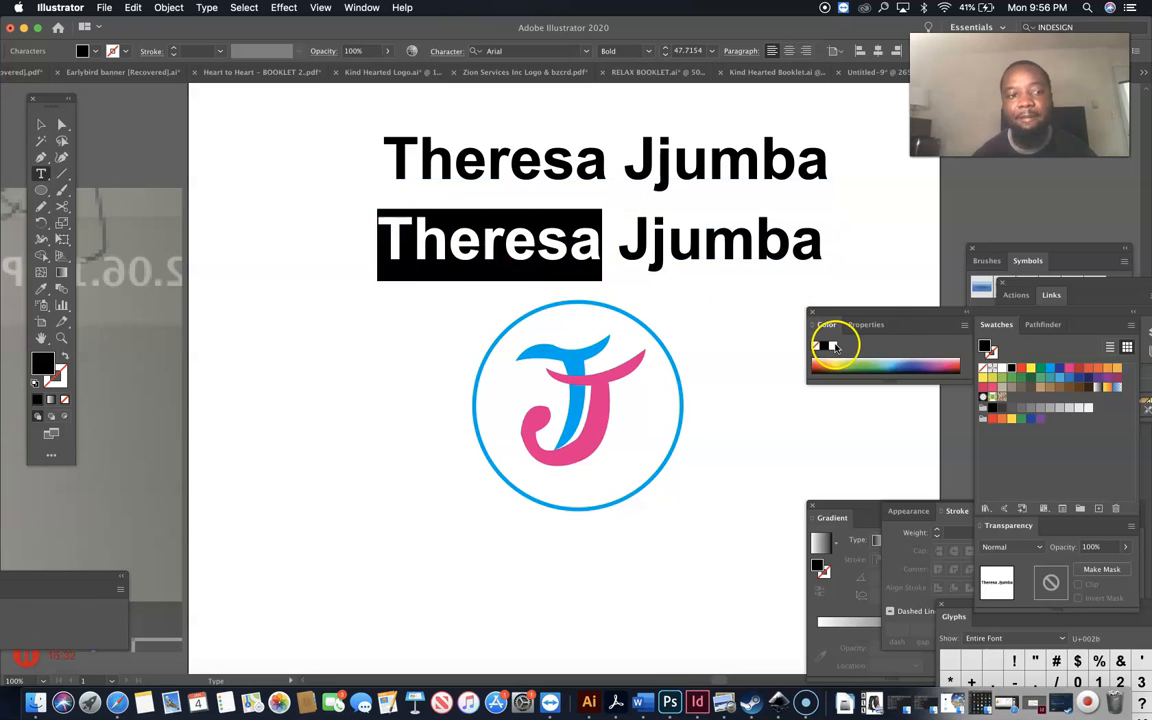
click(1050, 372)
drag(624, 251, 823, 249)
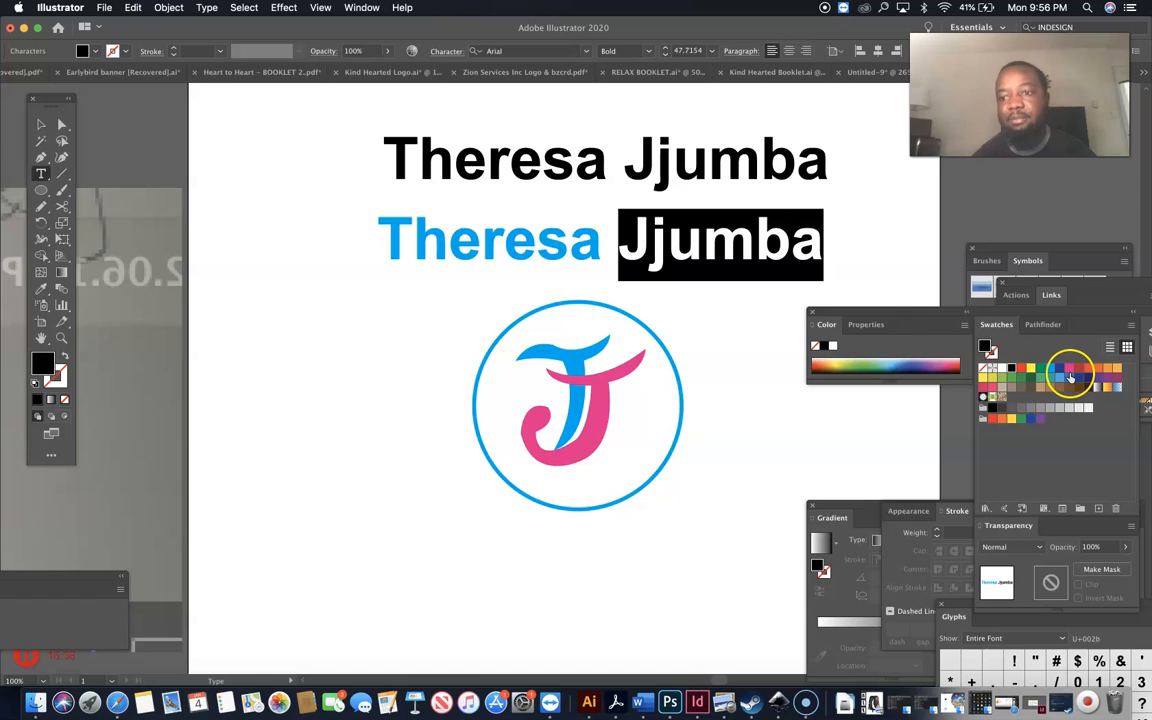
click(1069, 372)
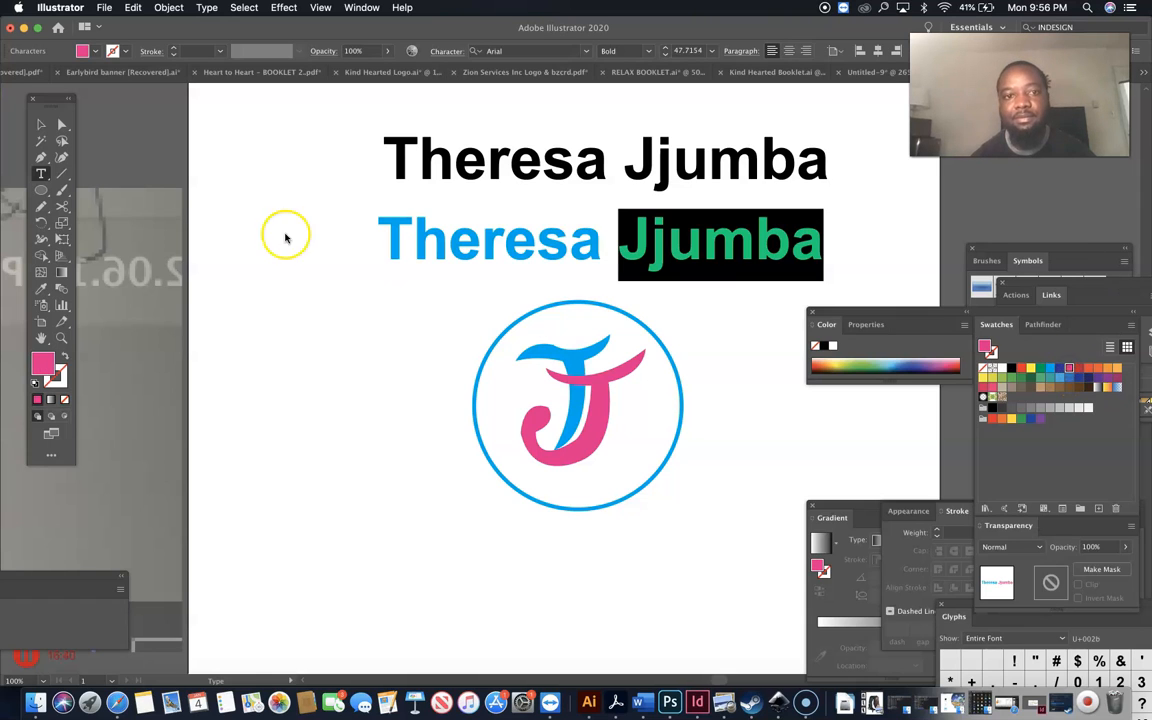
click(40, 124)
click(308, 327)
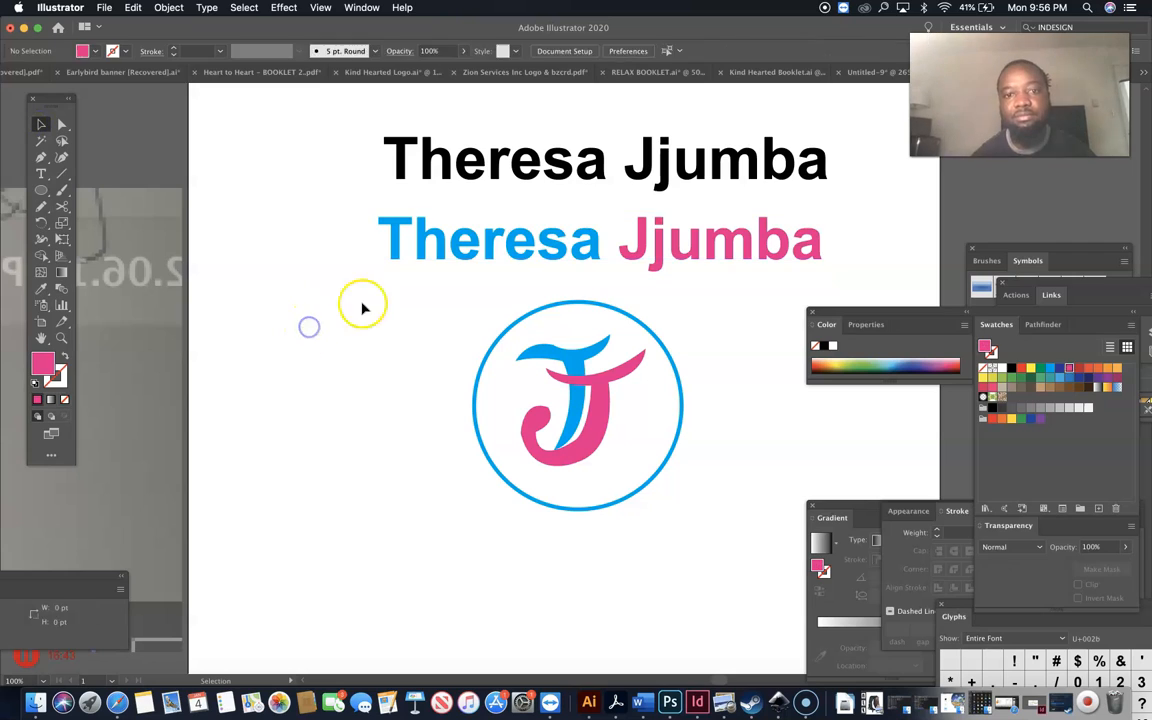
Delete the black heading and the placed reference screenshot.
click(571, 170)
key(Delete)
drag(317, 131, 744, 532)
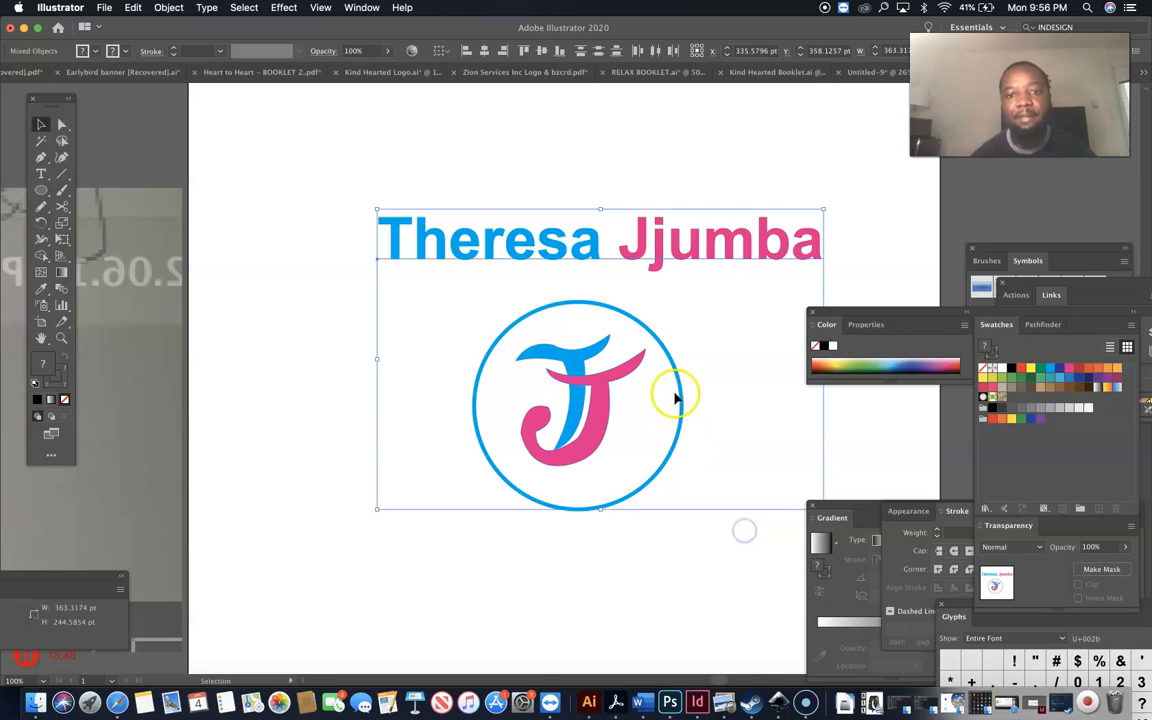
drag(606, 321, 600, 318)
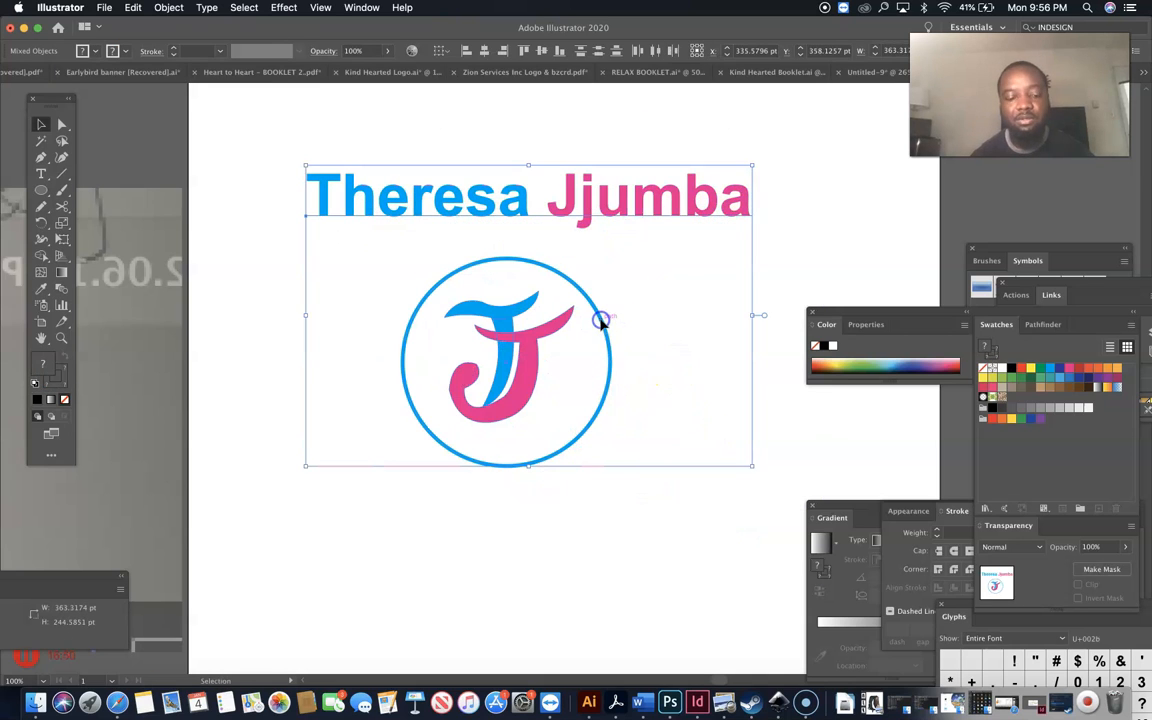
key(Delete)
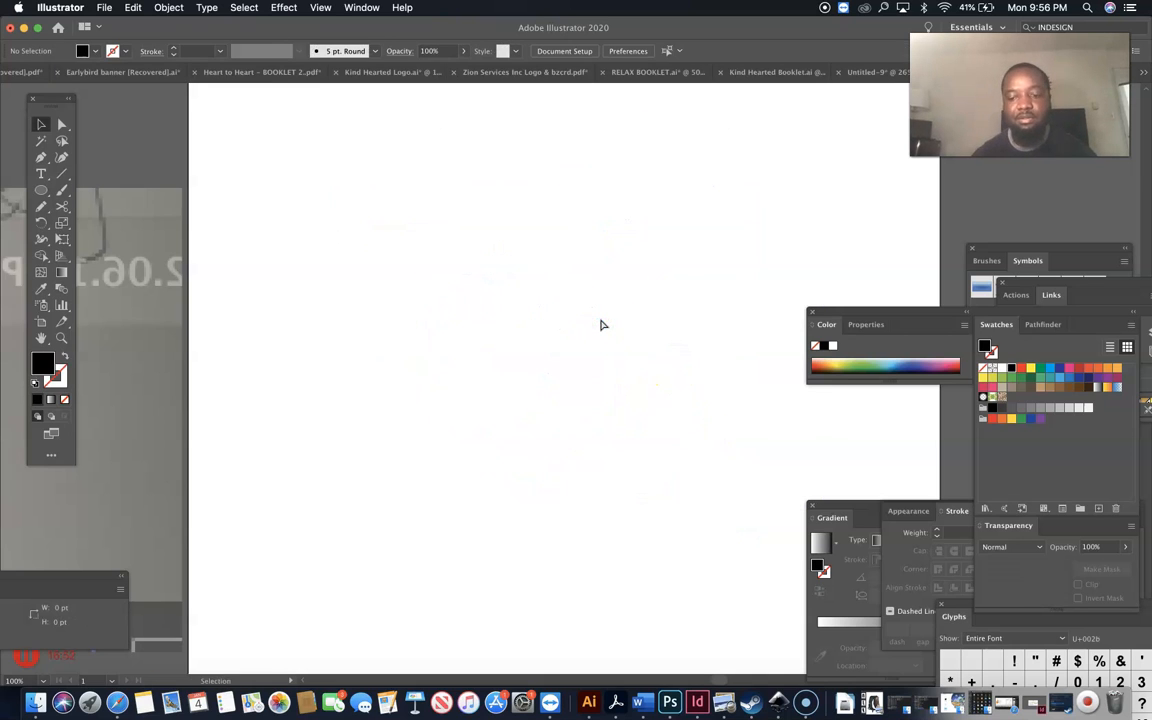
key(super+0)
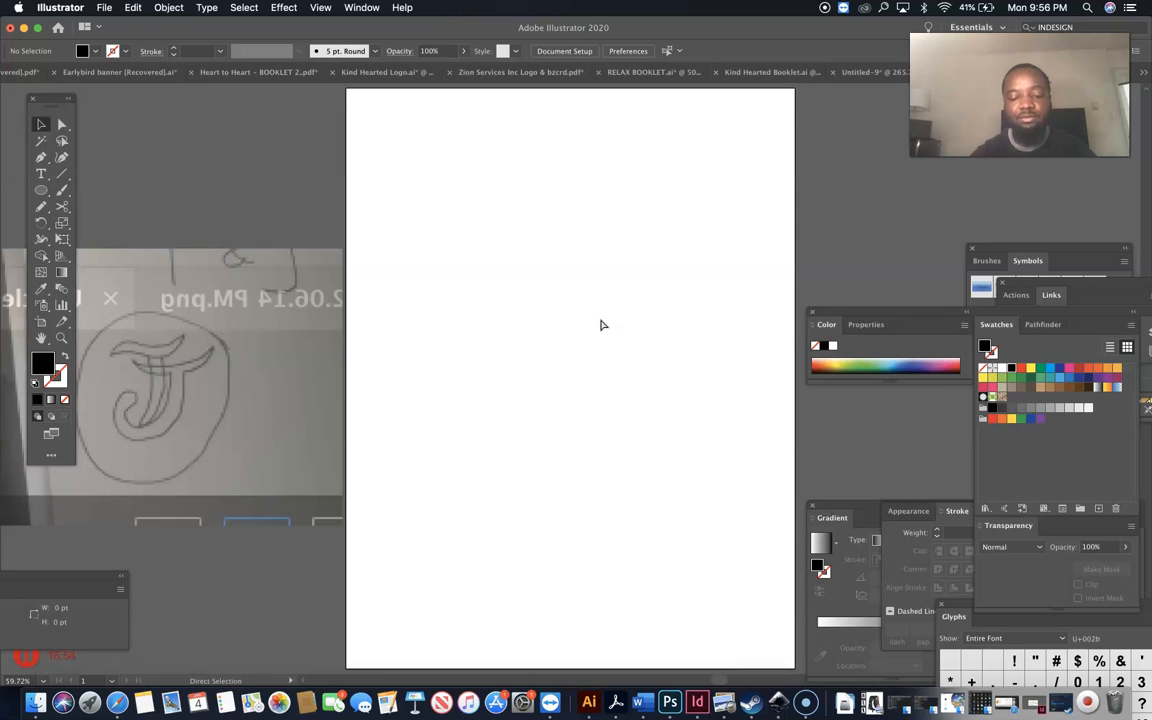
key(super+z)
click(204, 281)
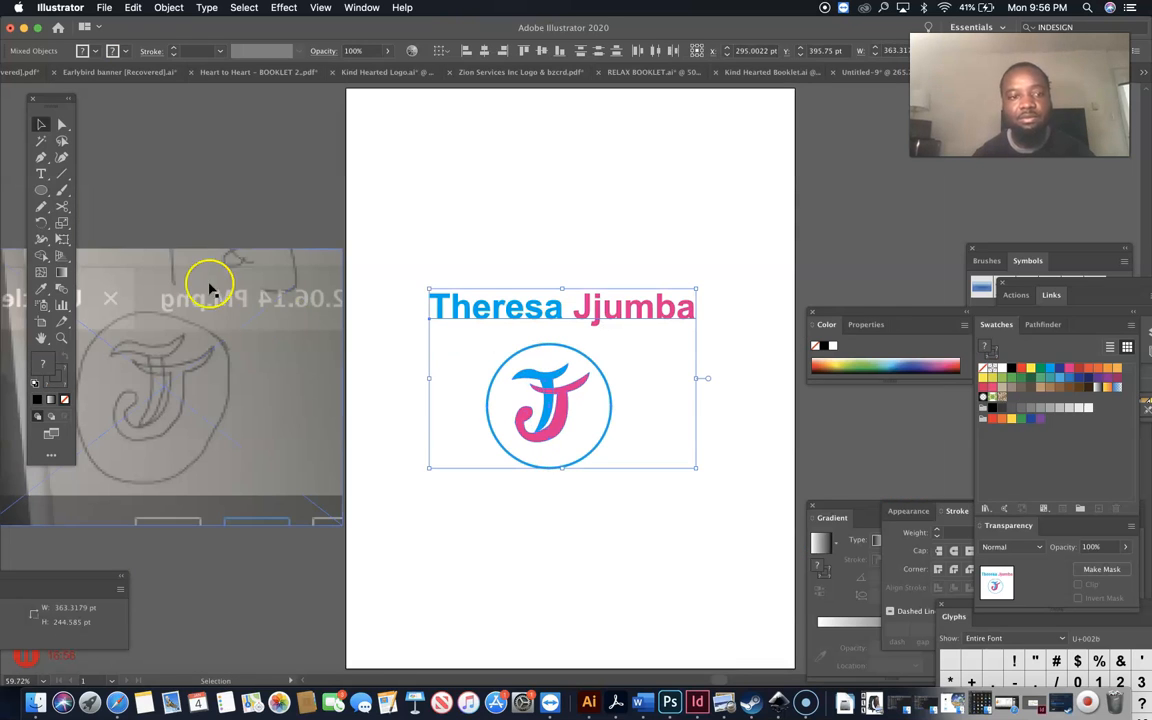
key(Delete)
Horizontally centre the blue-pink name and J logo, then nudge them down and right.
drag(437, 193, 458, 357)
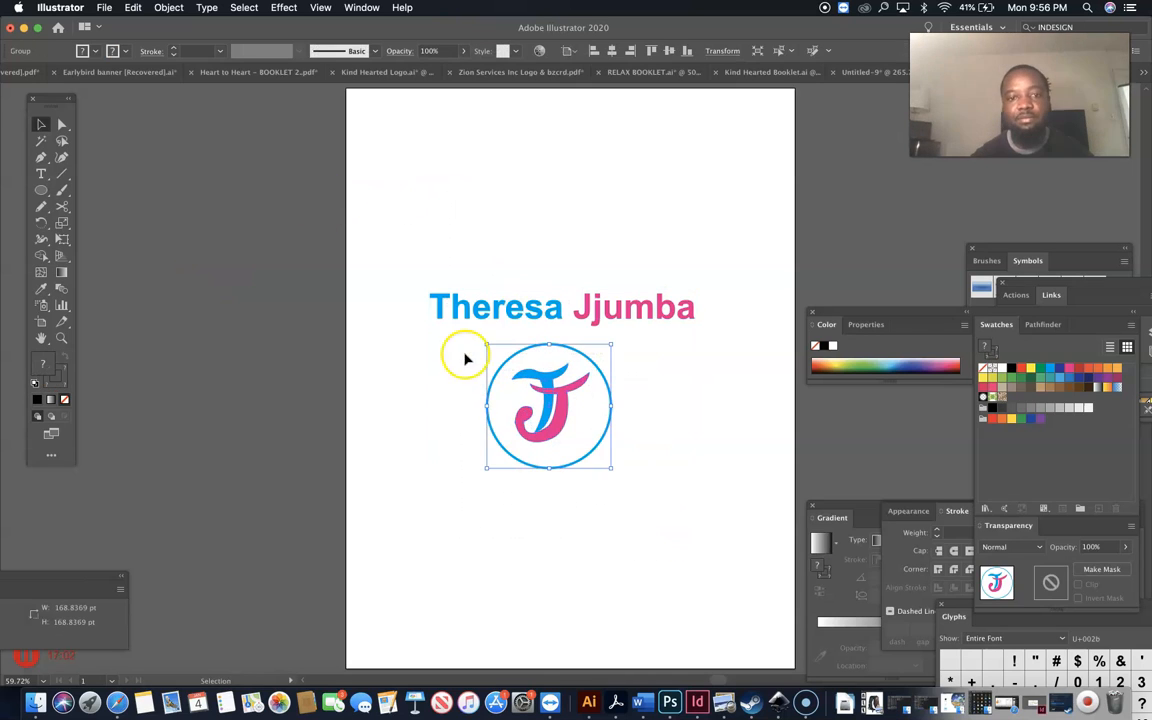
drag(497, 156, 614, 468)
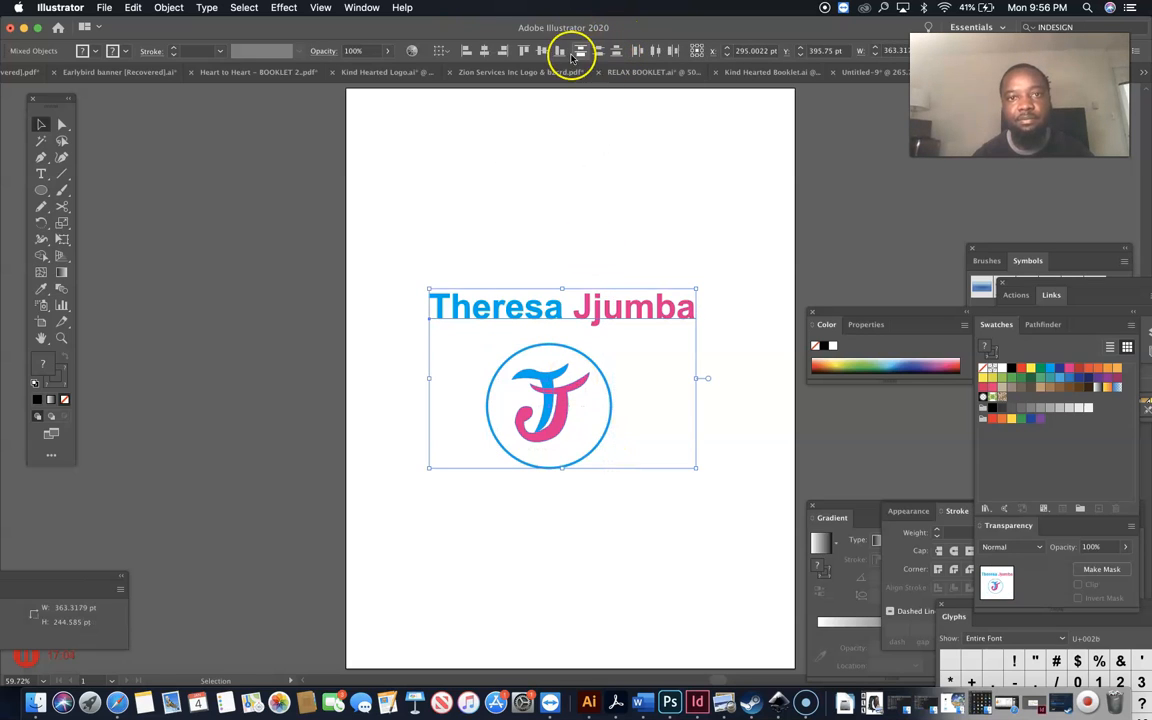
click(482, 53)
click(522, 183)
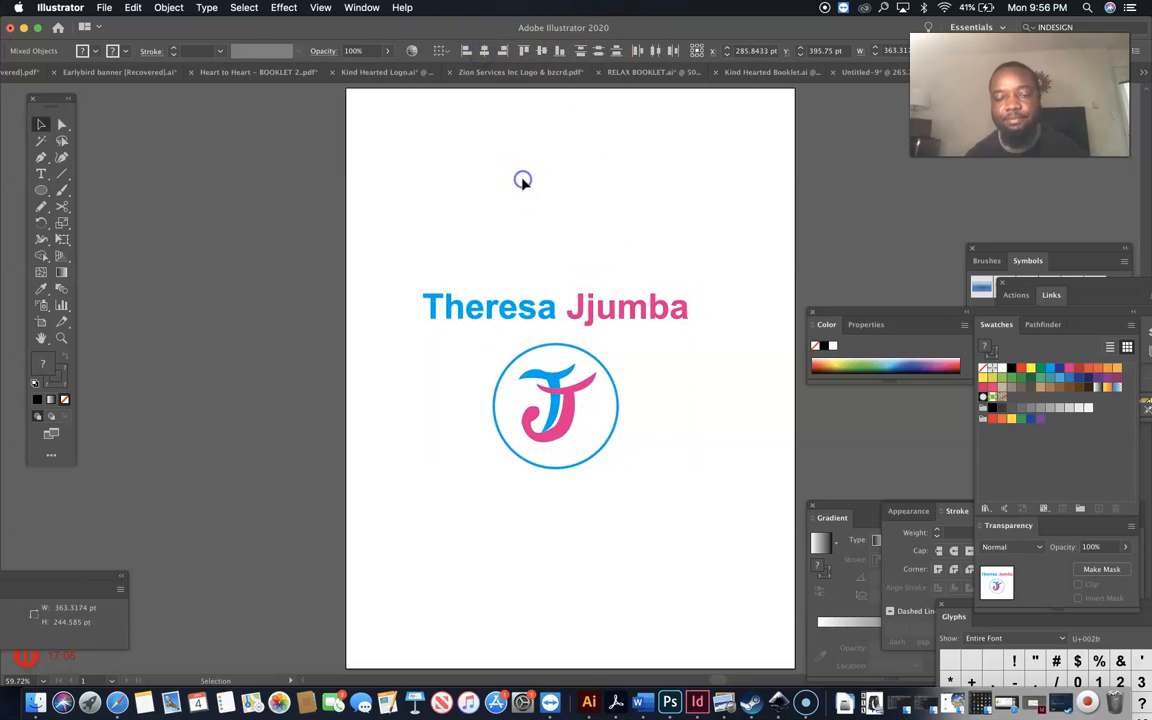
drag(521, 233, 616, 501)
drag(560, 428, 566, 441)
click(546, 234)
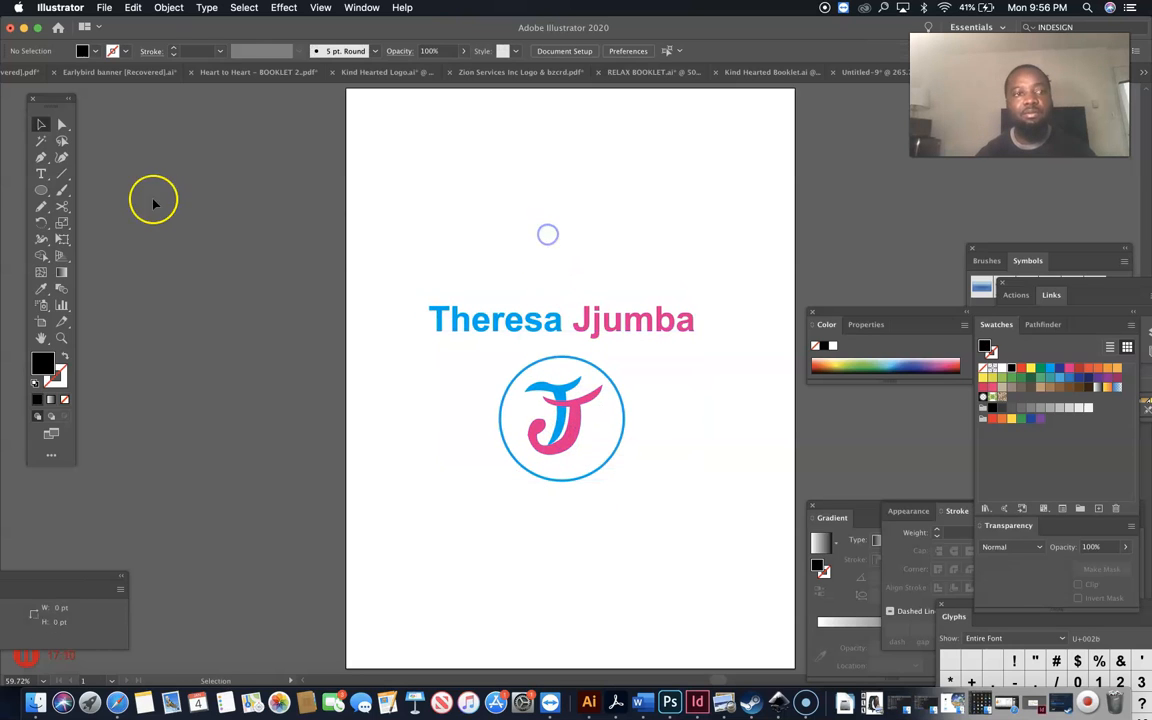
click(62, 338)
drag(373, 172, 436, 210)
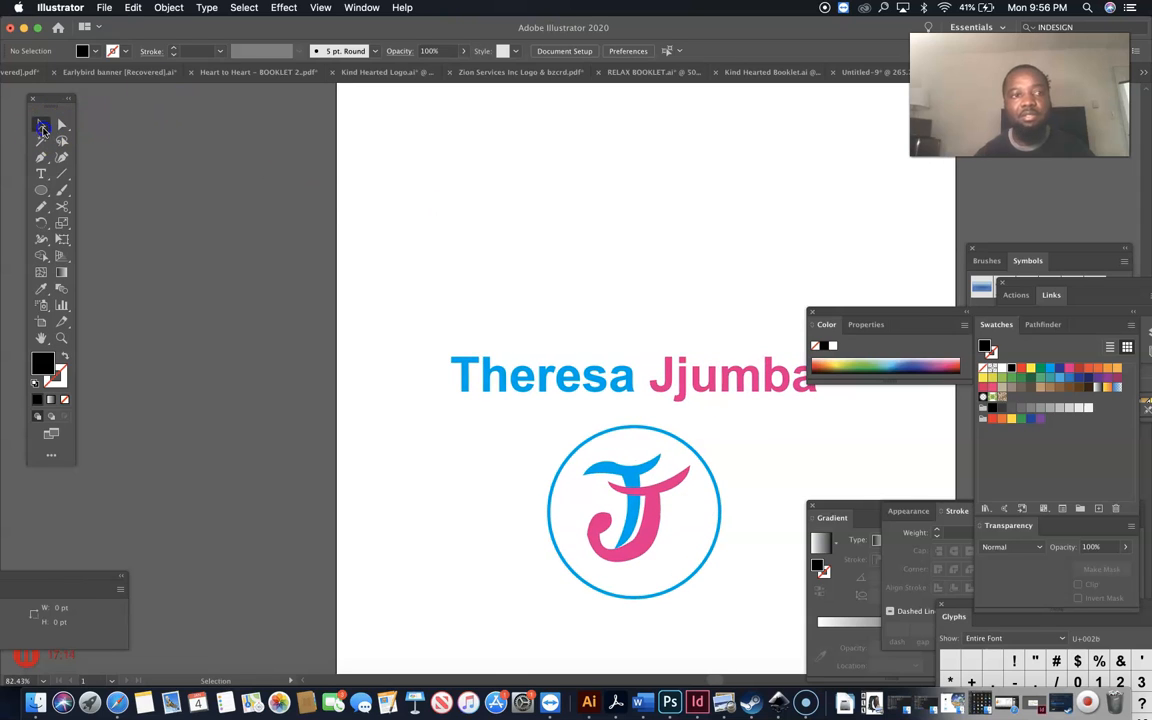
key(h)
drag(652, 376, 492, 288)
click(41, 124)
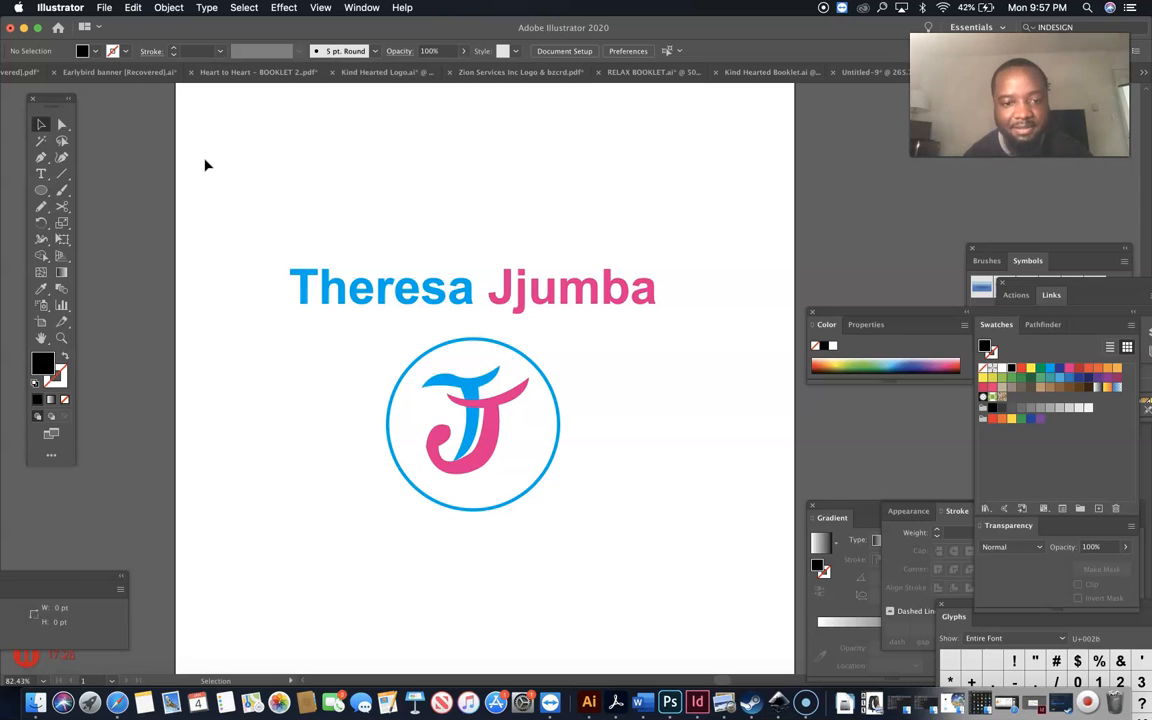
click(386, 197)
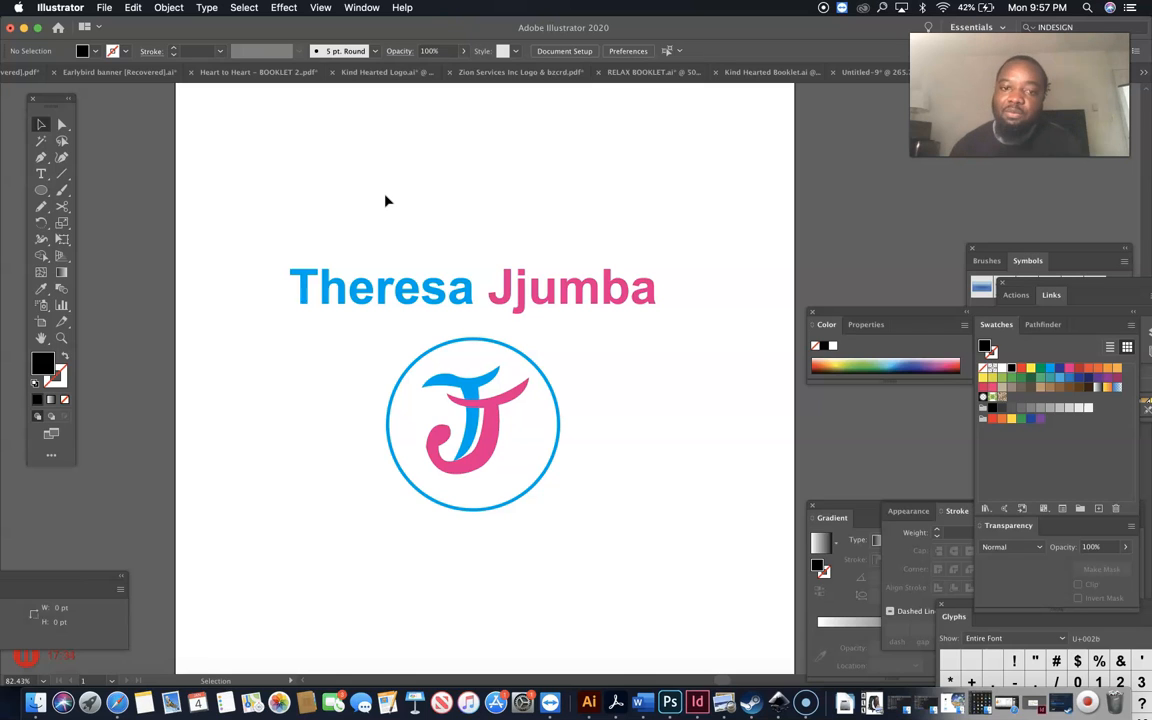
click(517, 355)
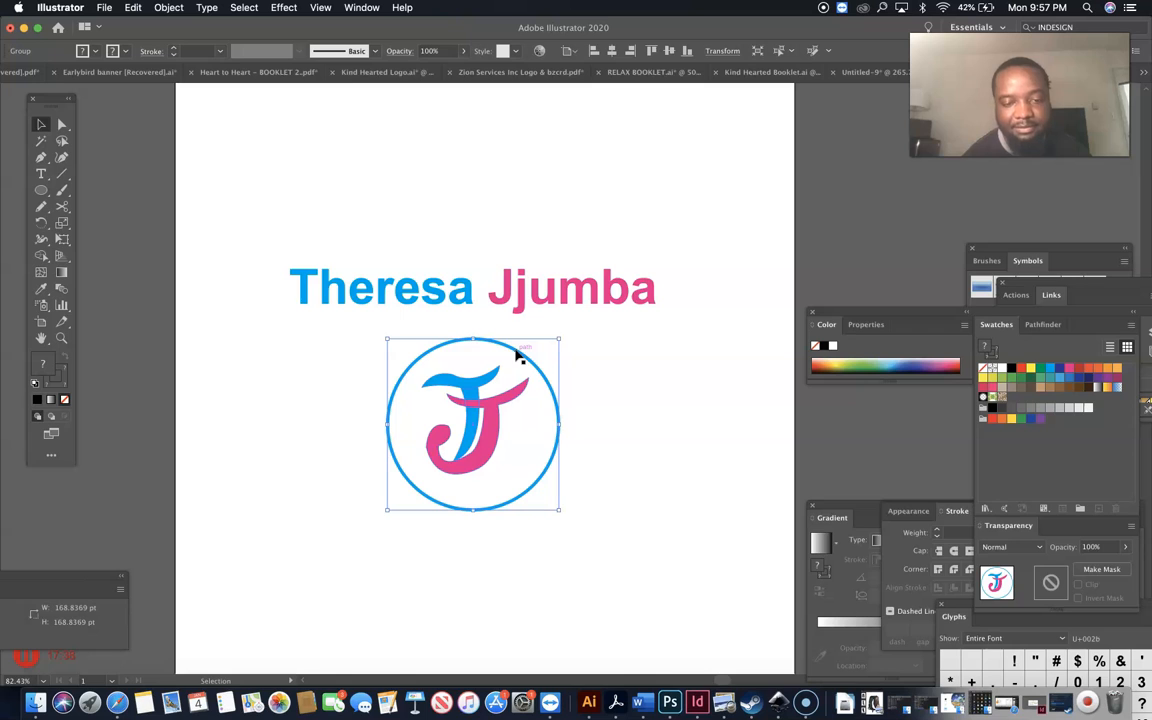
drag(517, 352, 534, 361)
key(super+z)
key(v)
right_click(534, 361)
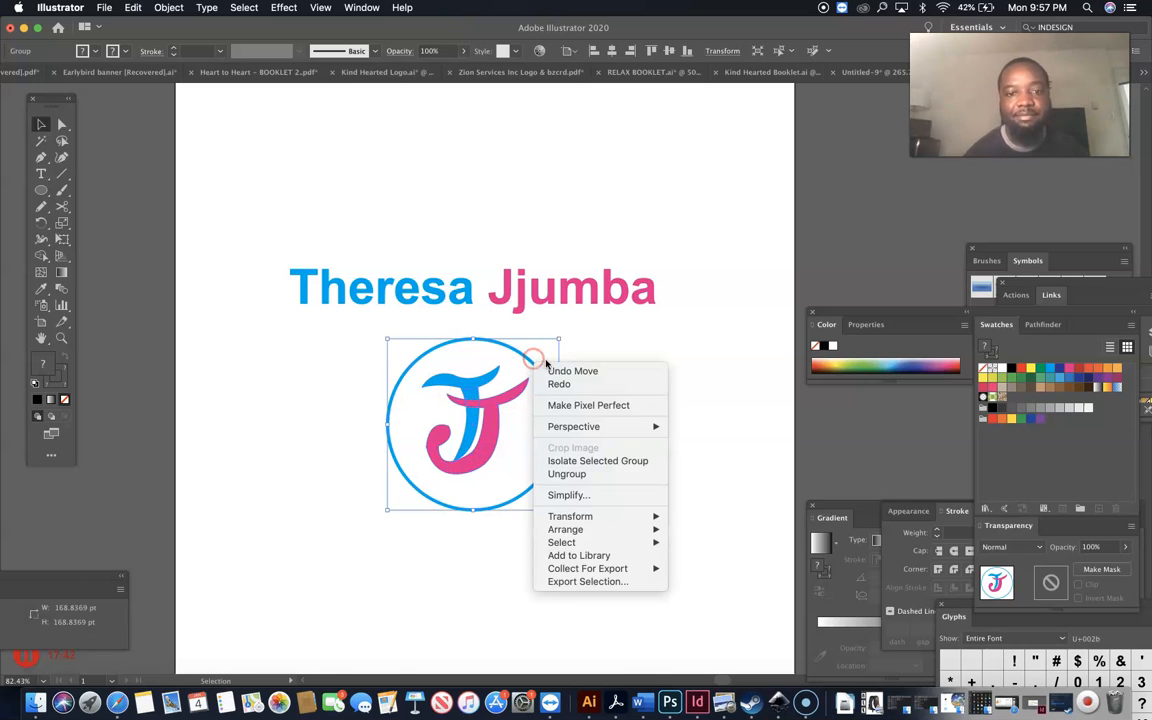
click(608, 361)
click(310, 317)
Draw a circle over the J with Jjumba's pink as its outline colour.
drag(41, 190, 74, 222)
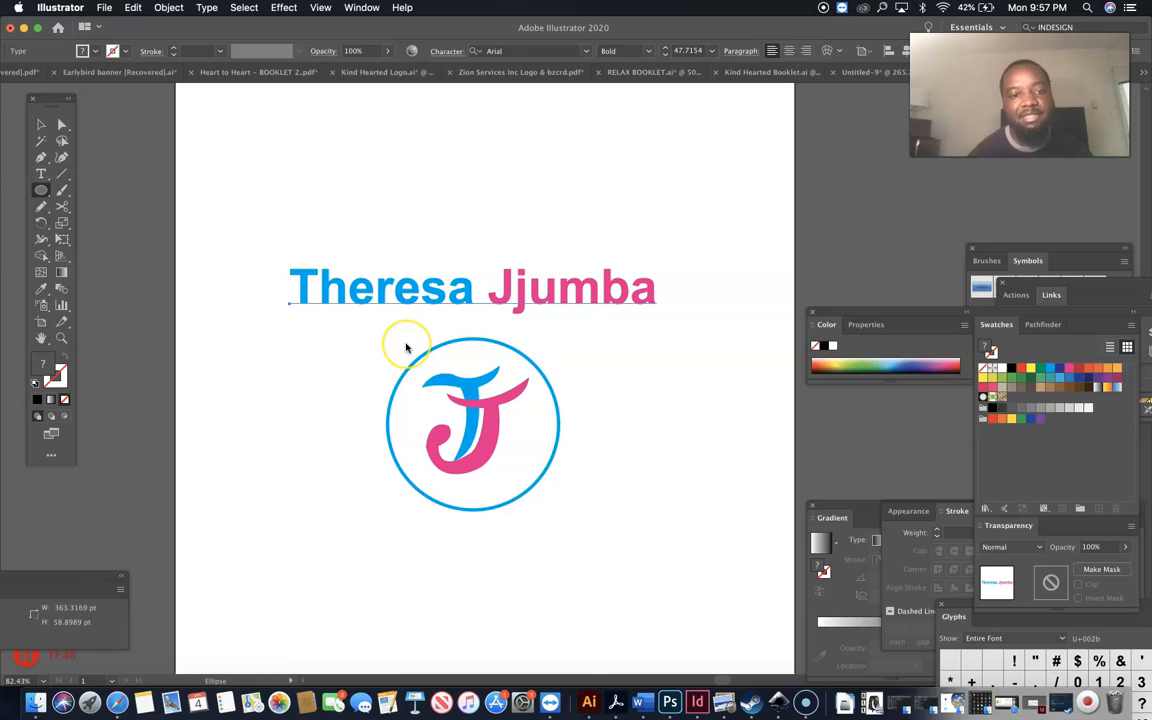
drag(406, 345, 575, 486)
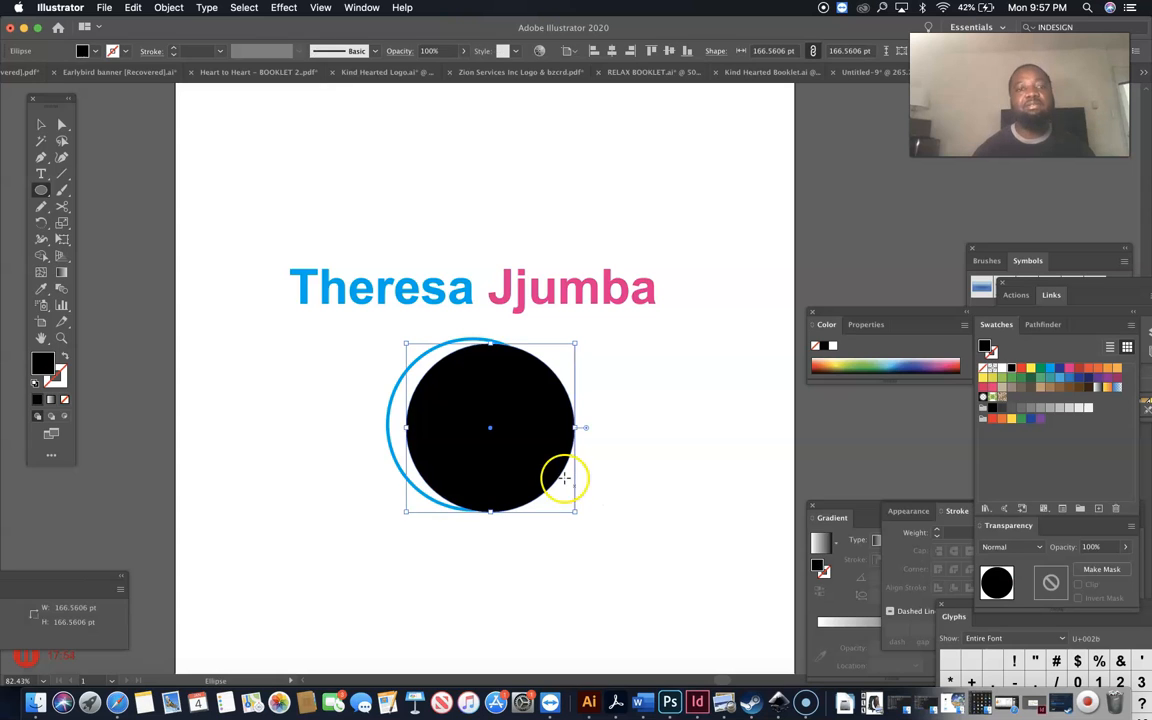
key(i)
click(516, 290)
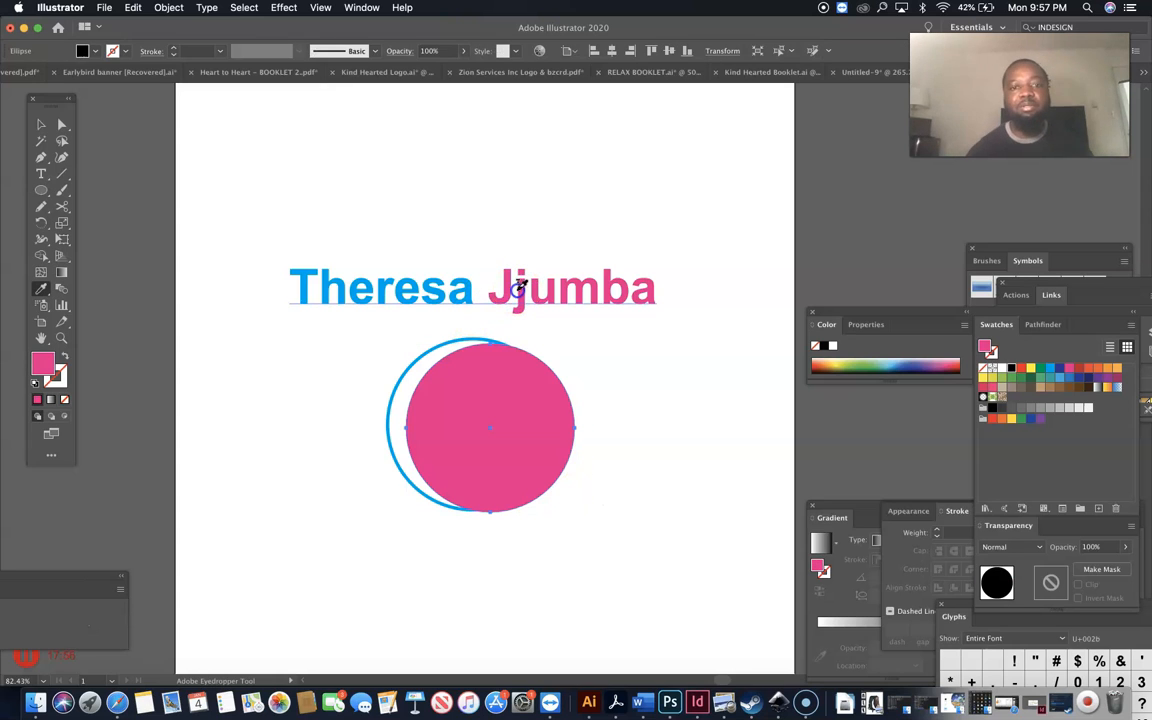
click(66, 357)
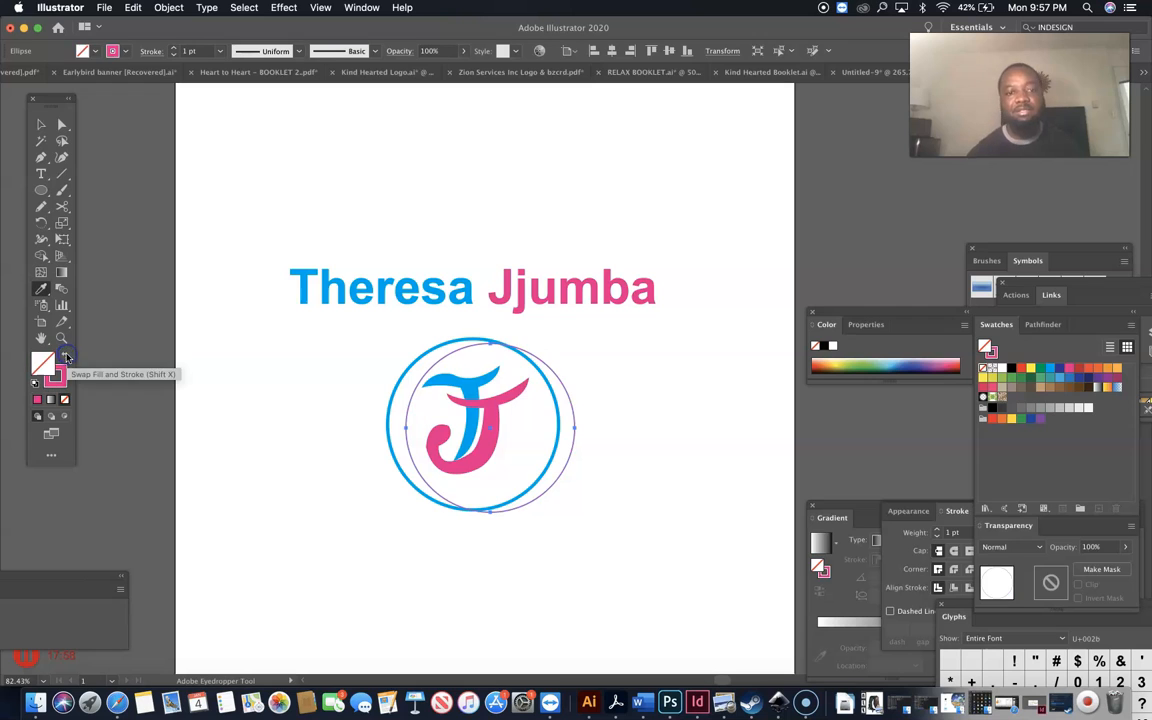
Set the pink ring's stroke to 2 pt and enlarge it to about 176 pt.
double_click(41, 124)
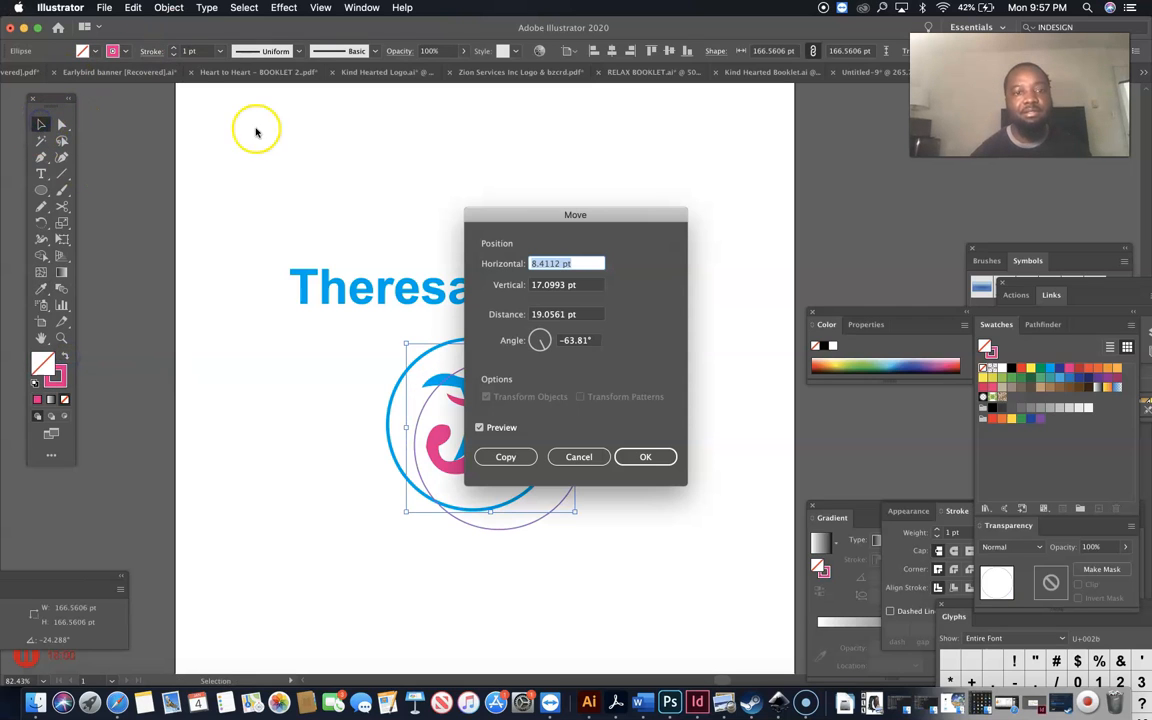
click(575, 456)
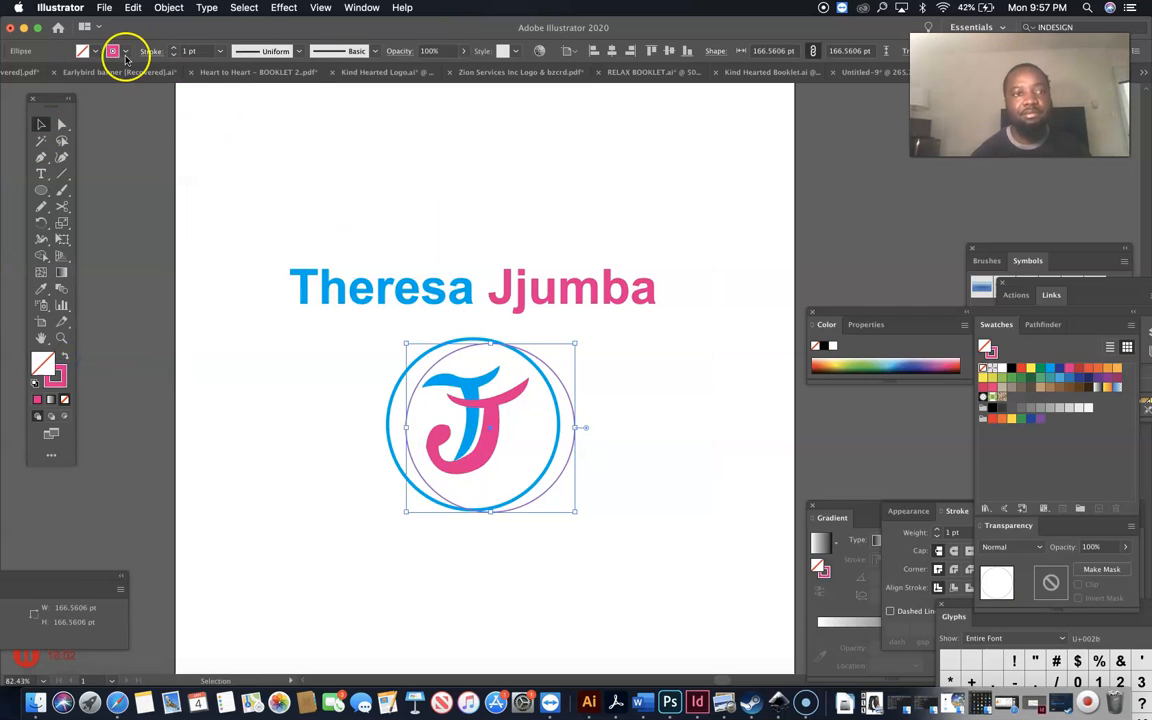
click(174, 48)
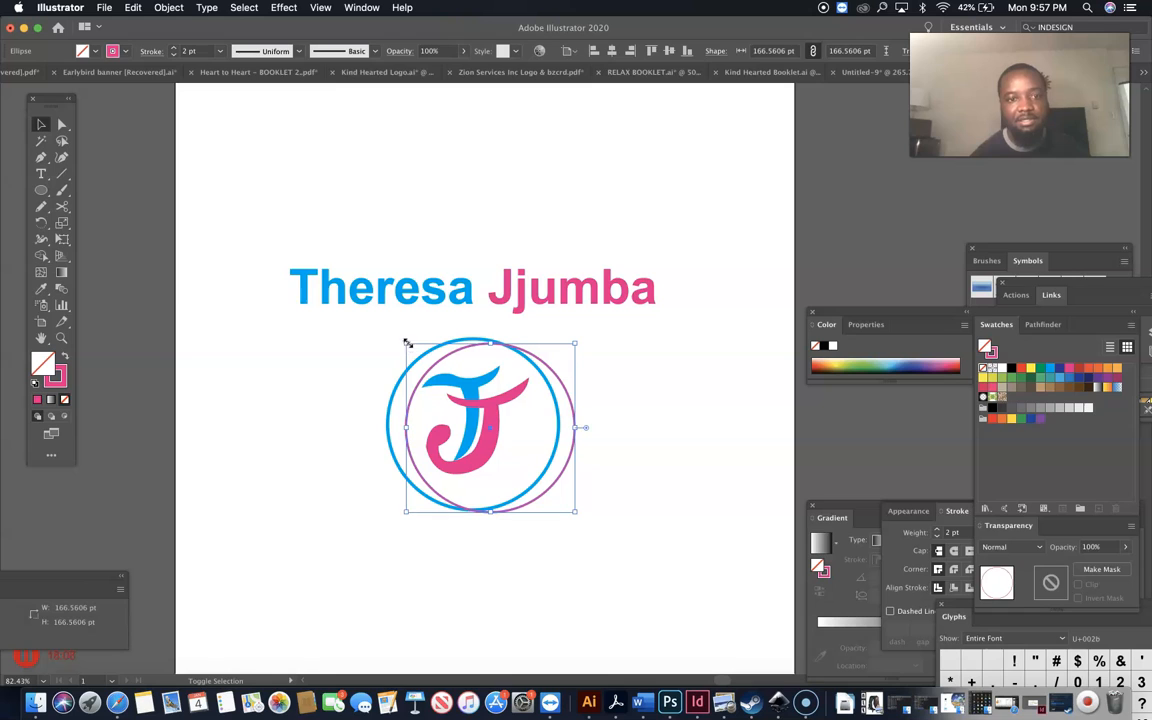
drag(406, 343, 396, 336)
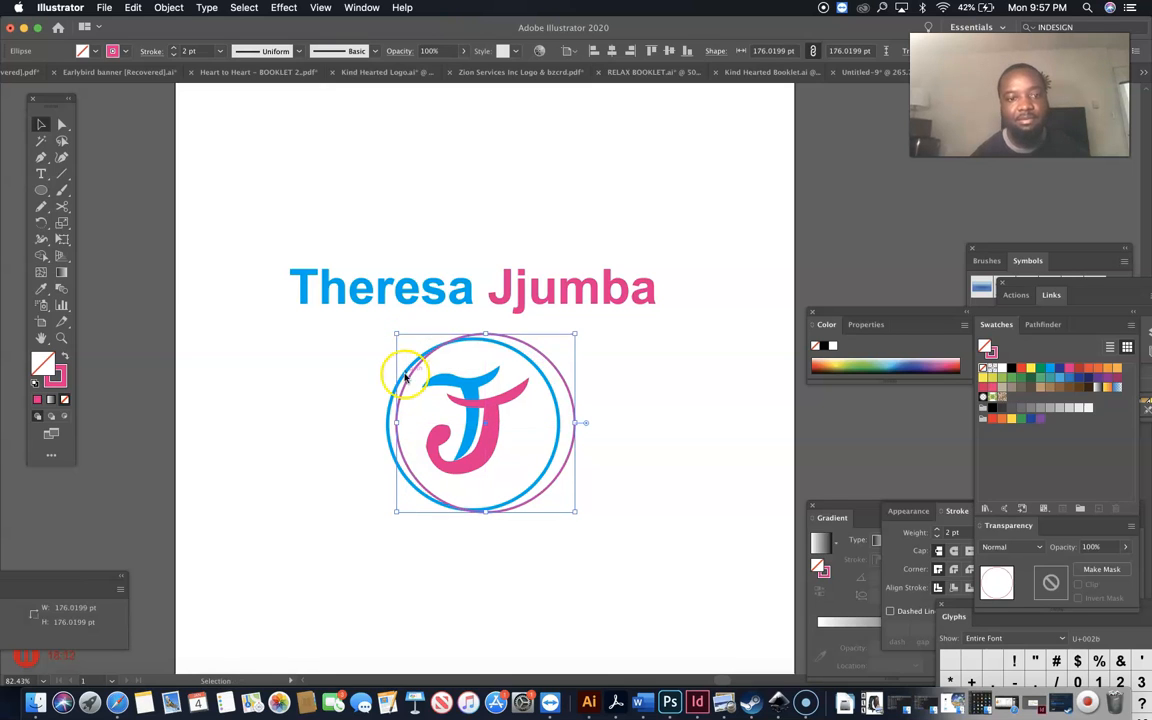
Centre the pink ring, blue circle and J horizontally and vertically, then nudge everything up.
shift+click(389, 414)
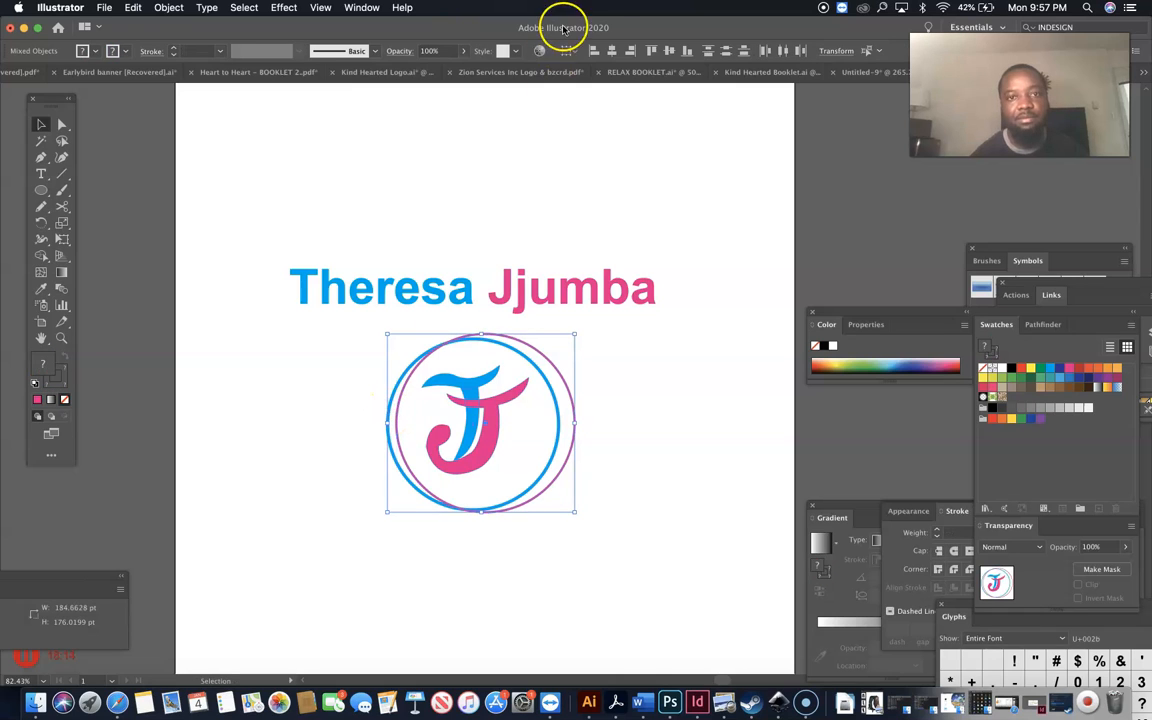
shift+click(409, 363)
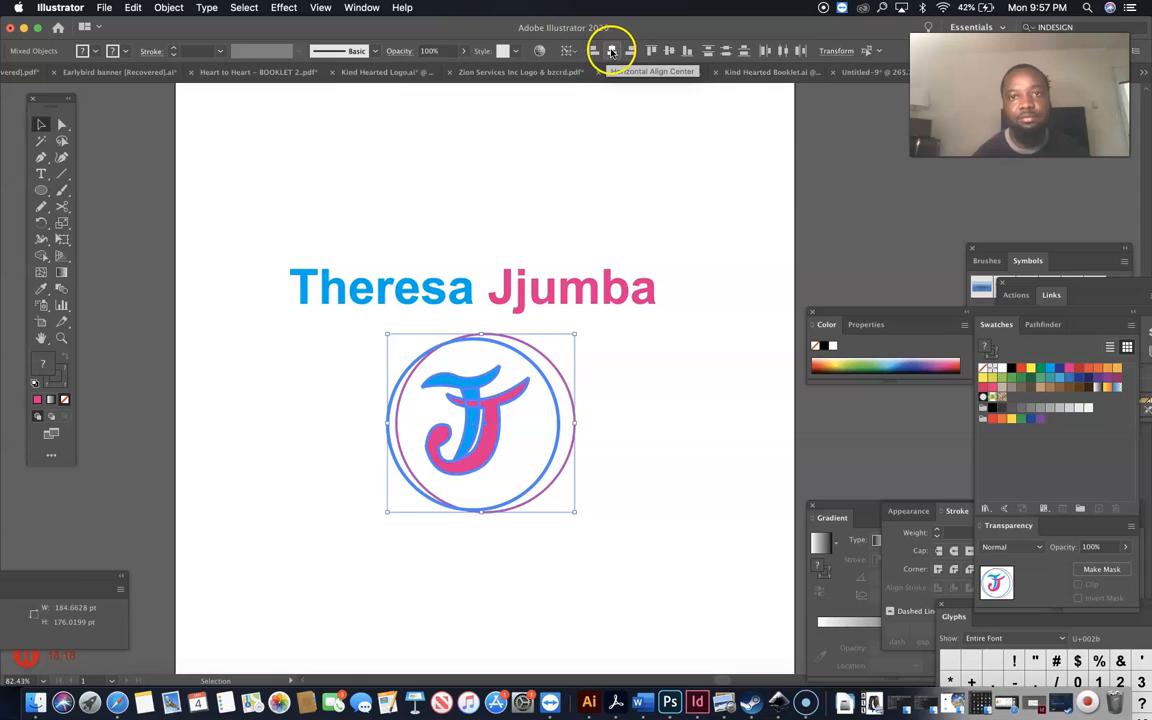
click(613, 50)
click(668, 50)
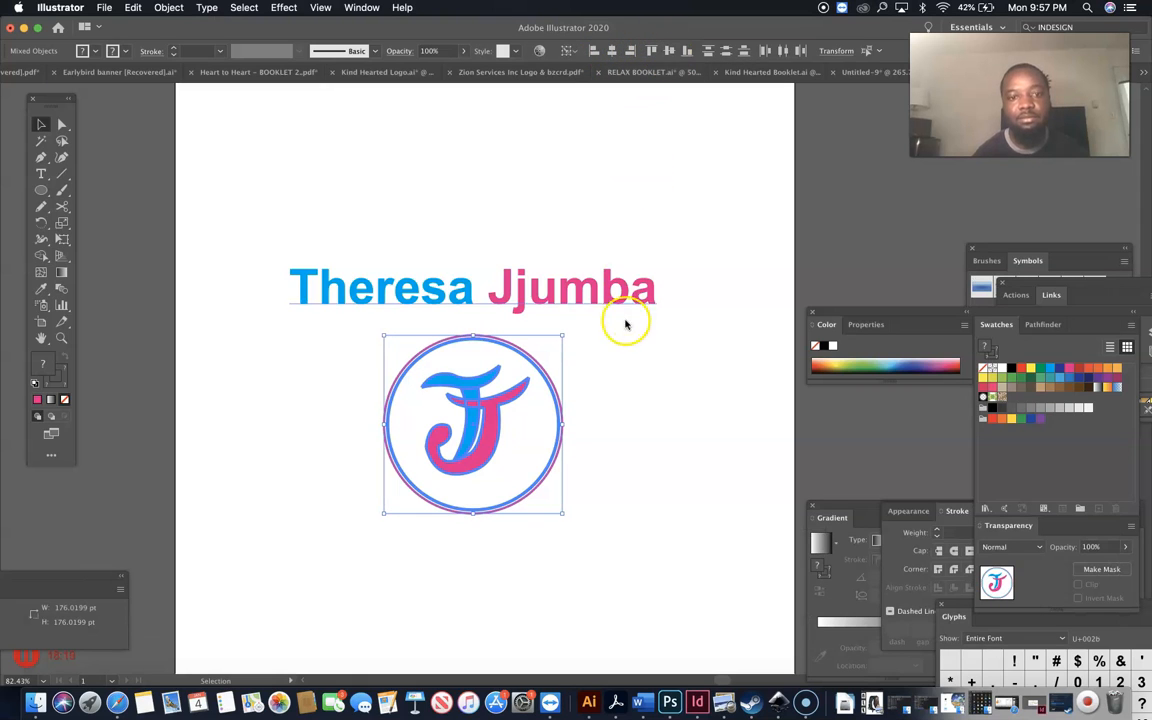
click(625, 398)
drag(678, 241, 214, 601)
drag(447, 478, 453, 459)
click(515, 558)
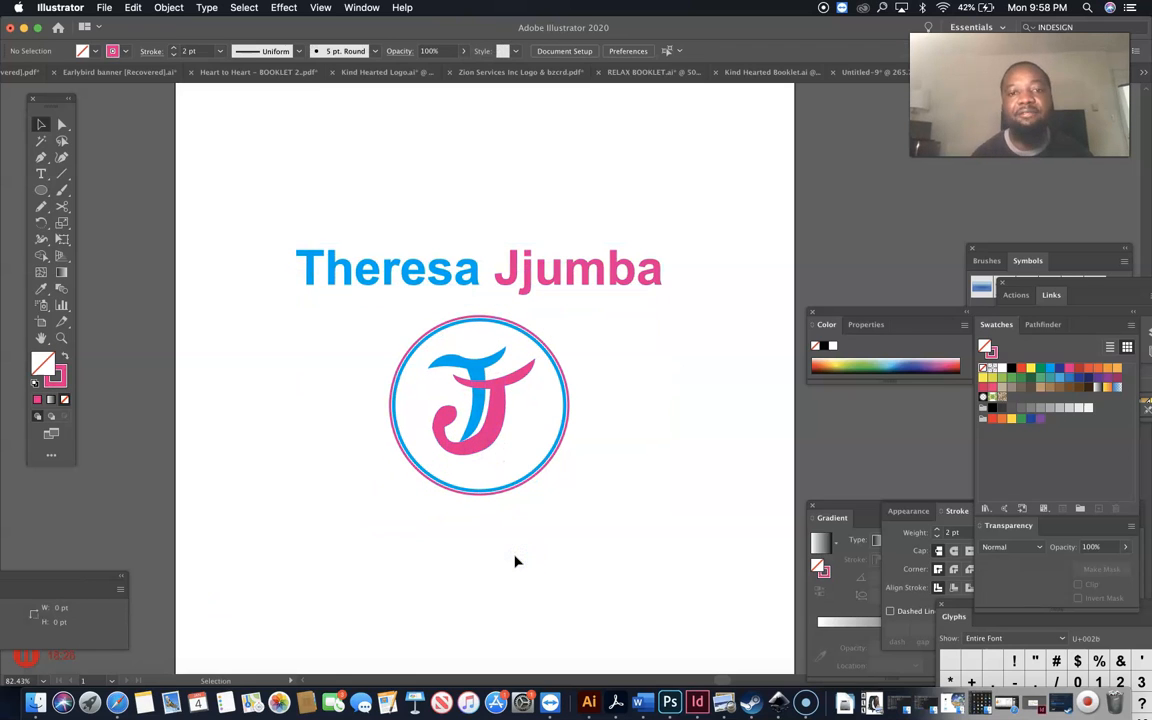